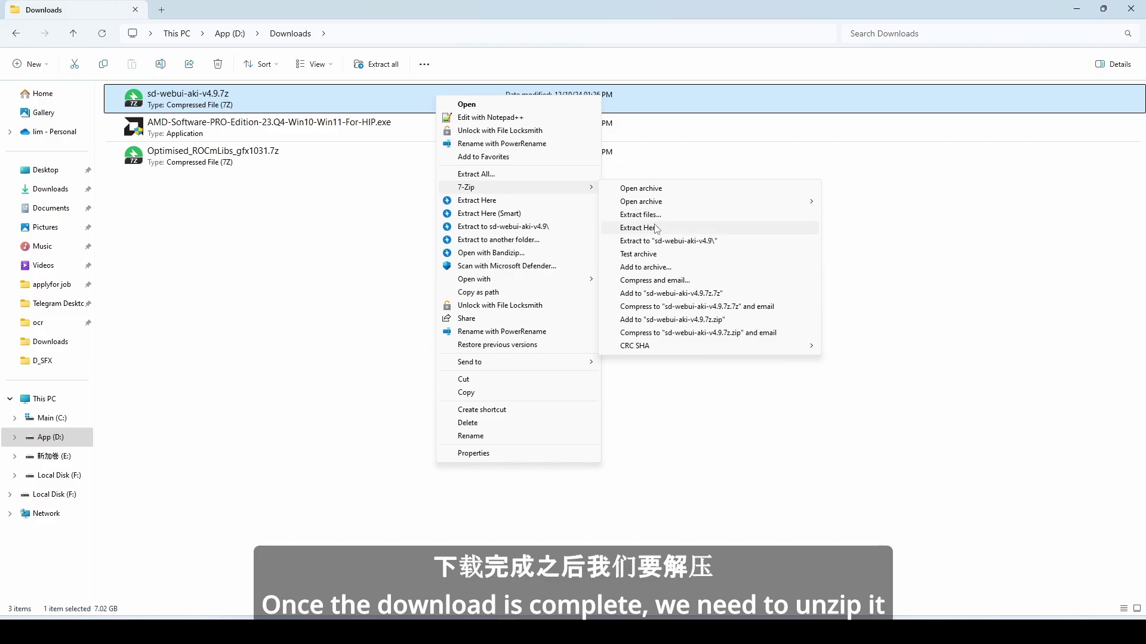
# - Extract sd-webui-aki-v4.9.7z with 7-Zip into its own subfolder of D:\Downloads, supplying the latest archive password copied from the bilibili article
pyautogui.click(647, 215)
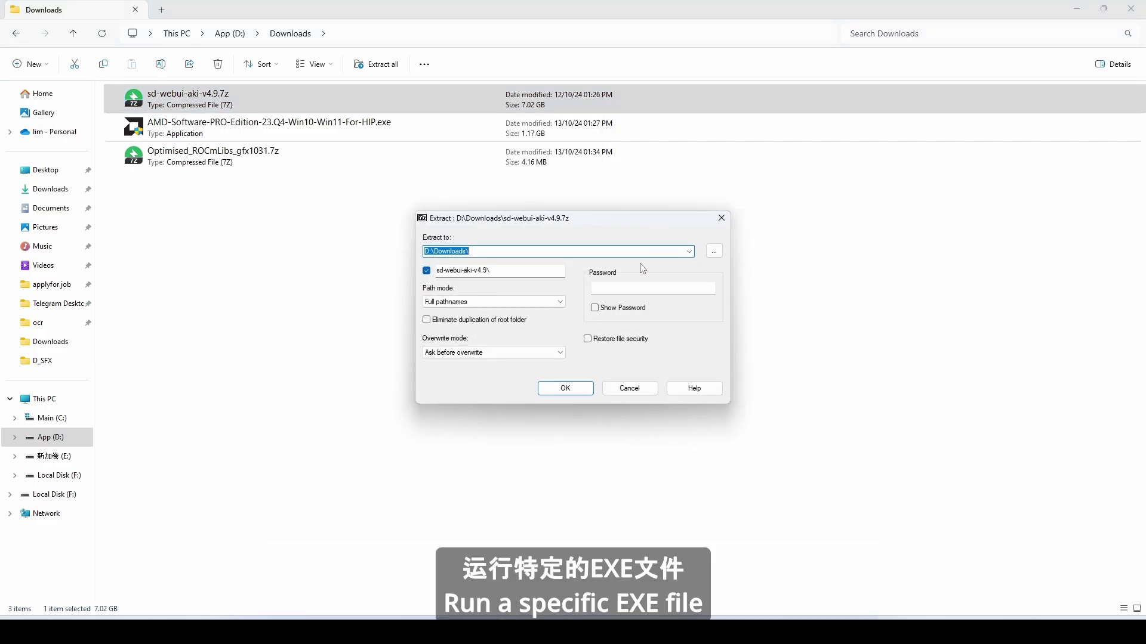
pyautogui.click(584, 389)
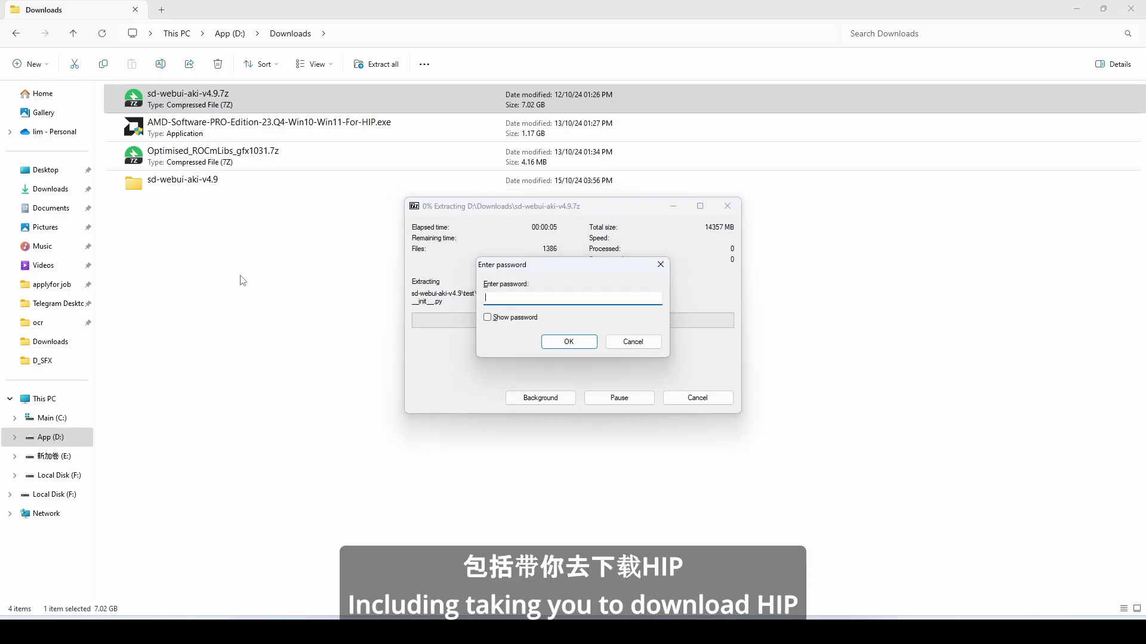
pyautogui.hotkey('alt', 'Tab')
pyautogui.press('Tab')
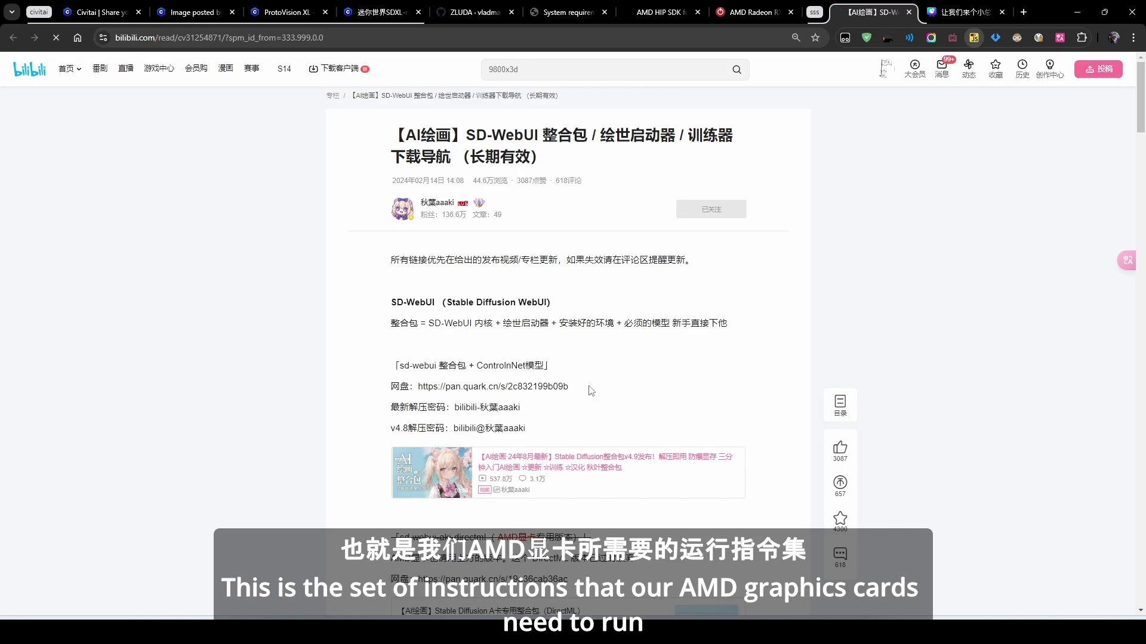
pyautogui.moveTo(455, 408); pyautogui.dragTo(525, 408)
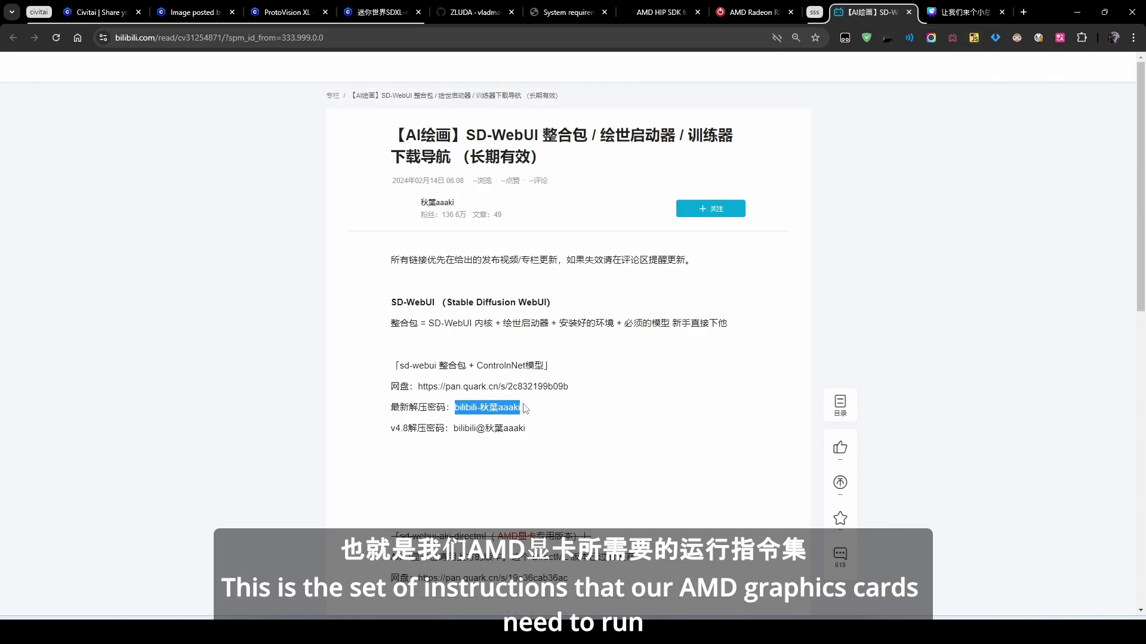
pyautogui.hotkey('ctrl', 'c')
pyautogui.hotkey('alt', 'Tab')
pyautogui.hotkey('ctrl', 'v')
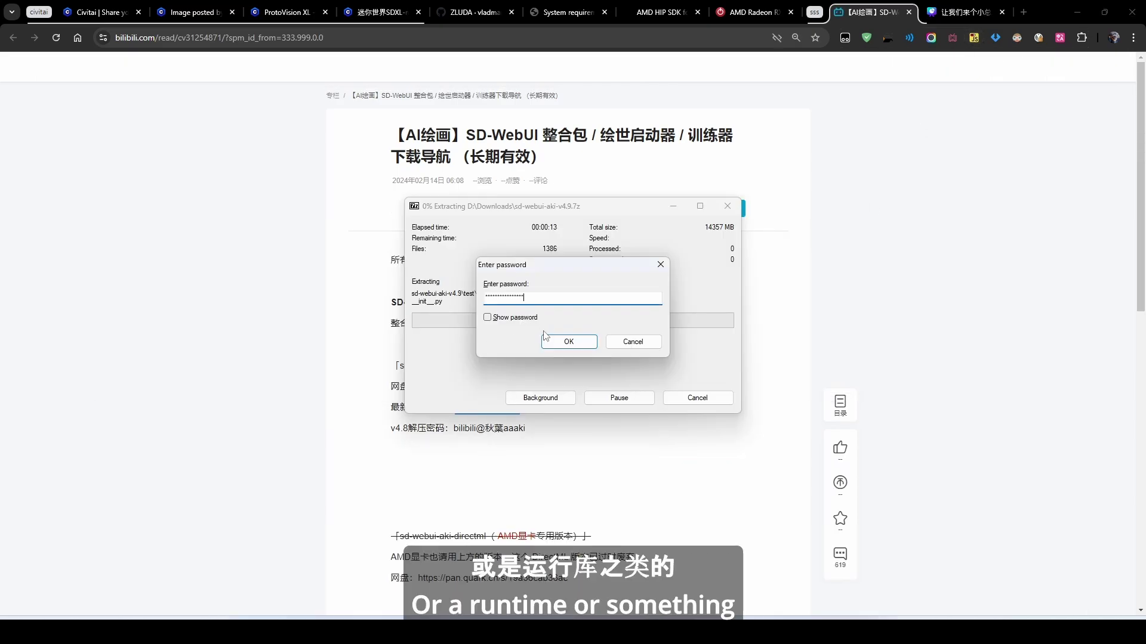
pyautogui.click(550, 340)
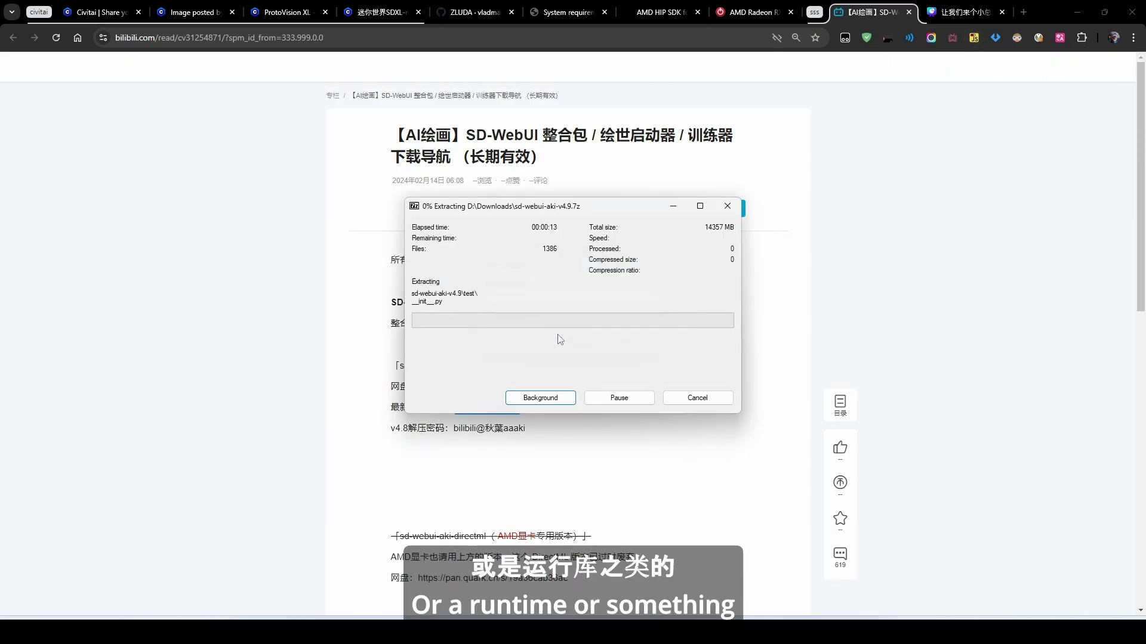
# - Open the inner sd-webui-aki-v4.9 folder of the extracted package in File Explorer and run A绘世启动器.exe
pyautogui.click(264, 308)
pyautogui.hotkey('alt', 'Tab')
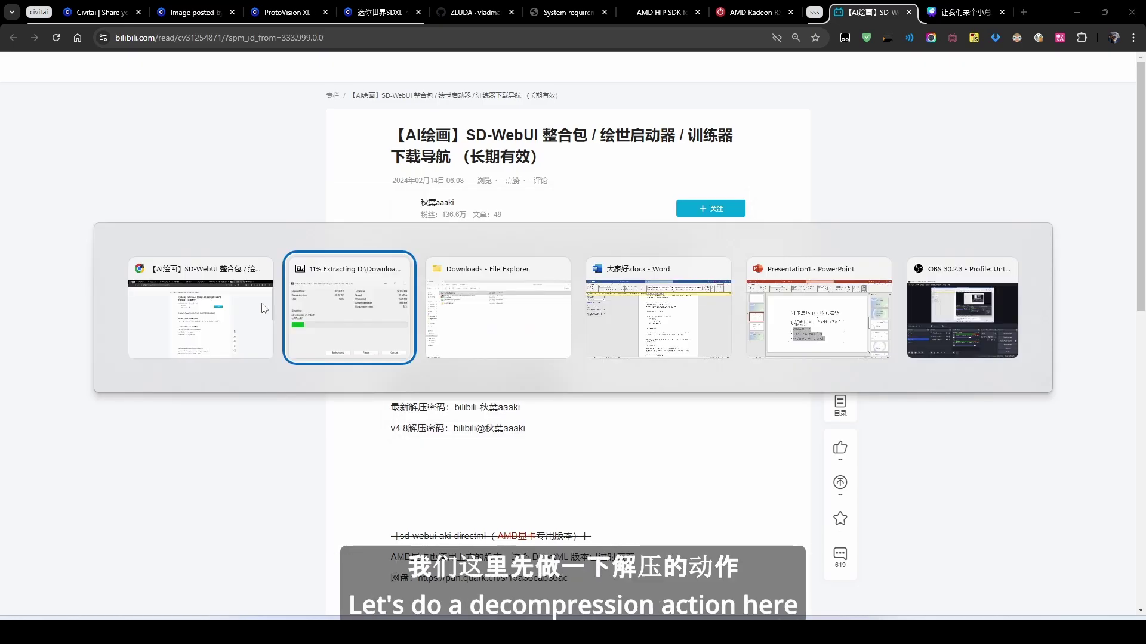
pyautogui.hotkey('alt', 'Tab')
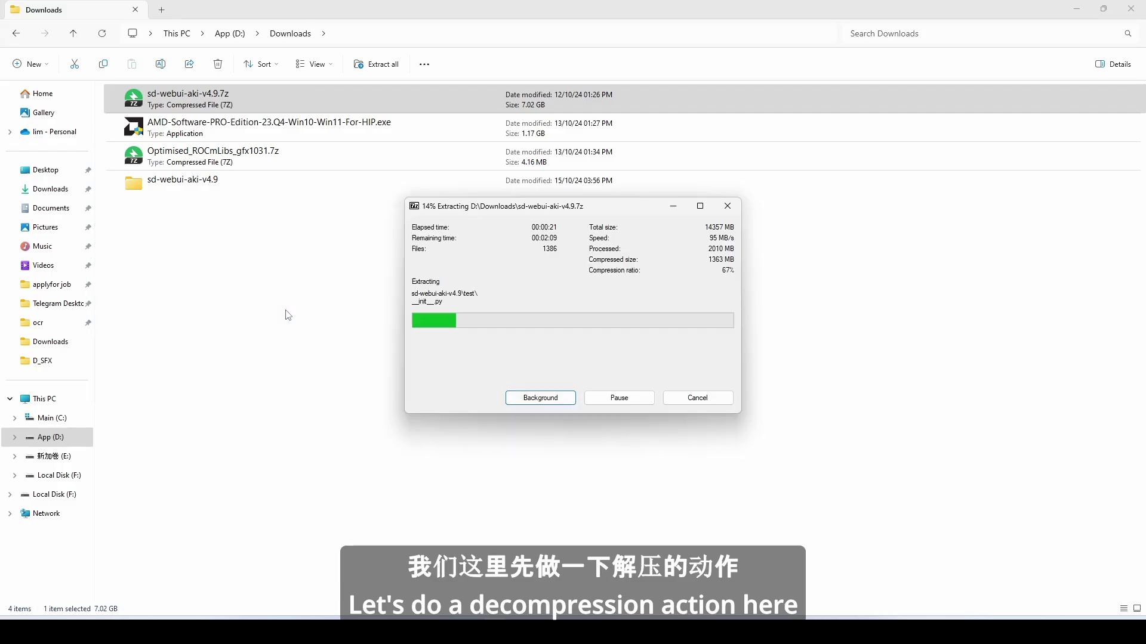
pyautogui.hotkey('alt', 'Tab')
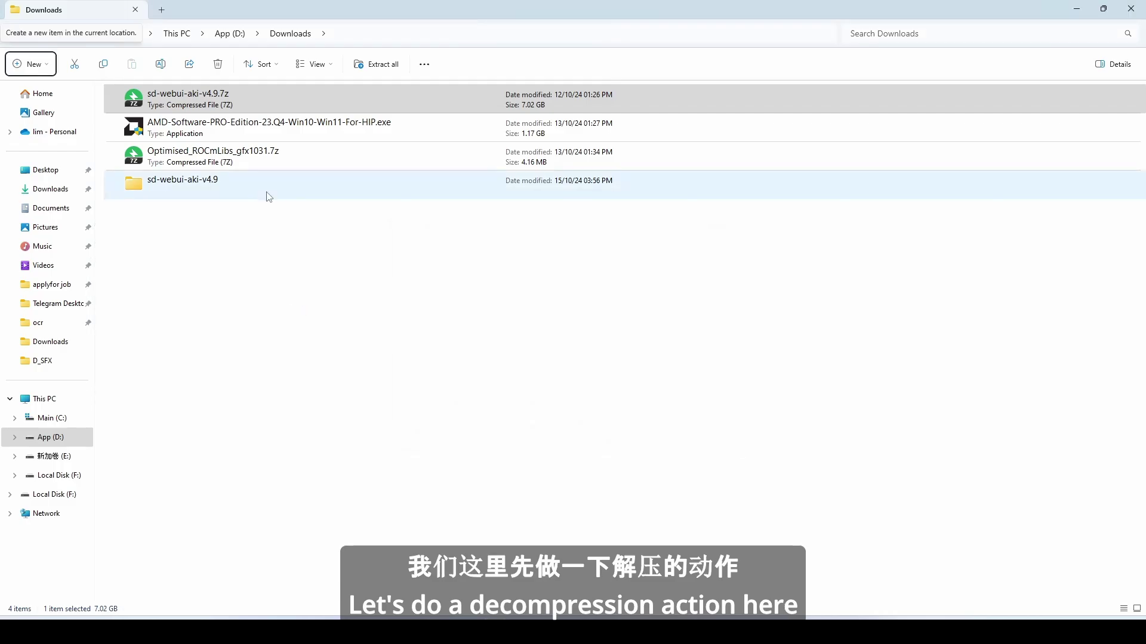
pyautogui.click(302, 183)
pyautogui.doubleClick(301, 181)
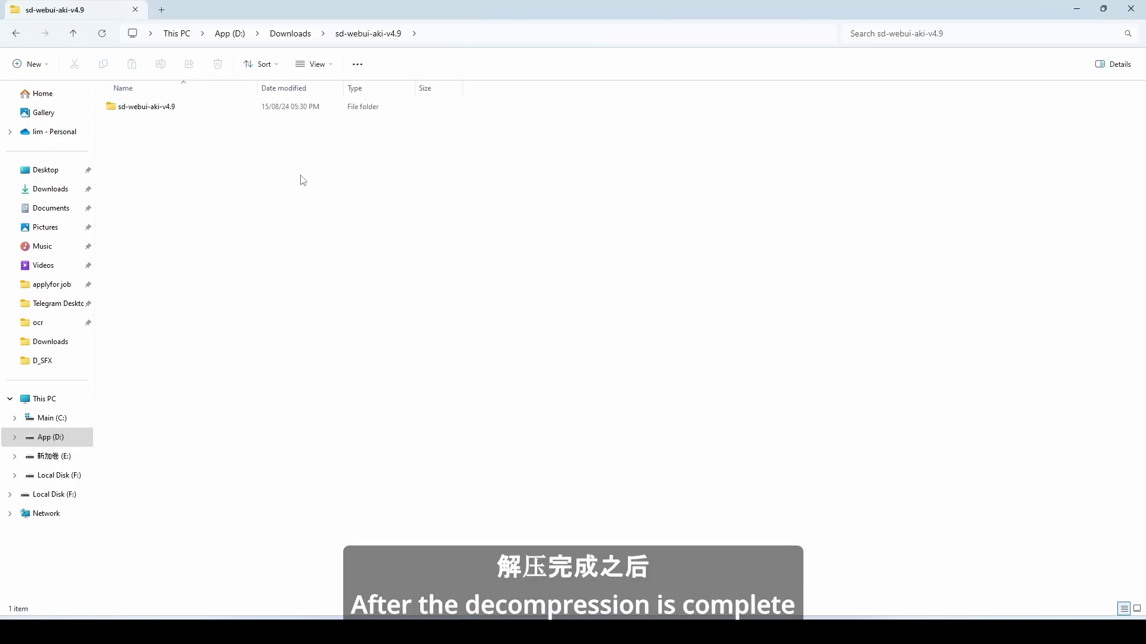
pyautogui.doubleClick(238, 107)
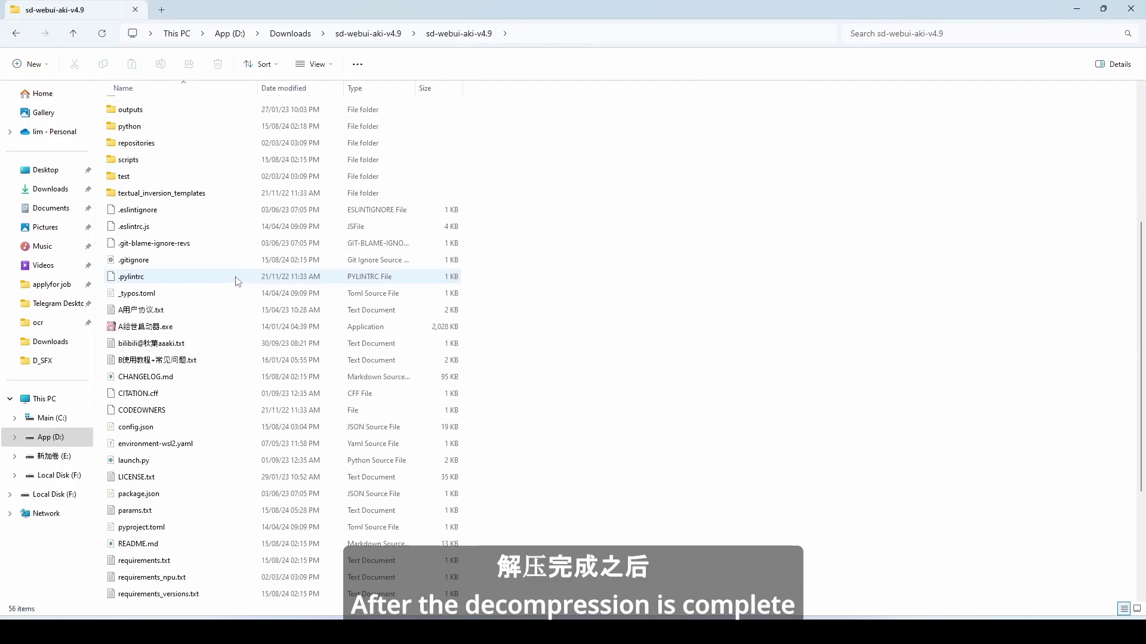
pyautogui.click(211, 333)
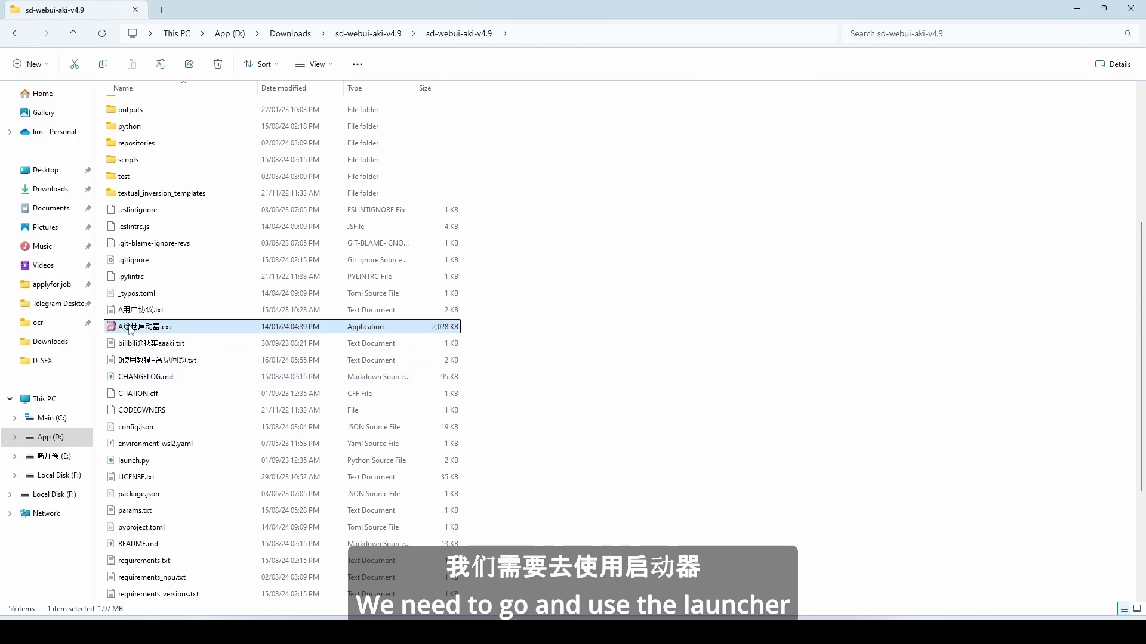
pyautogui.doubleClick(154, 332)
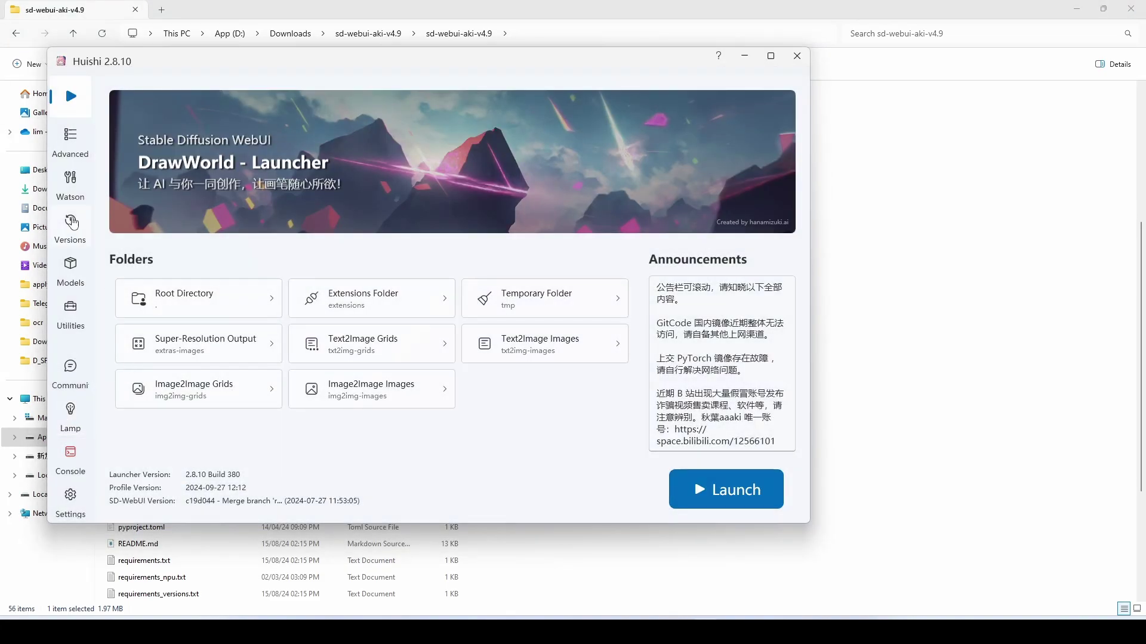
# - Look through the launcher's advanced options and troubleshooting pages, and return to its launch page
pyautogui.click(71, 142)
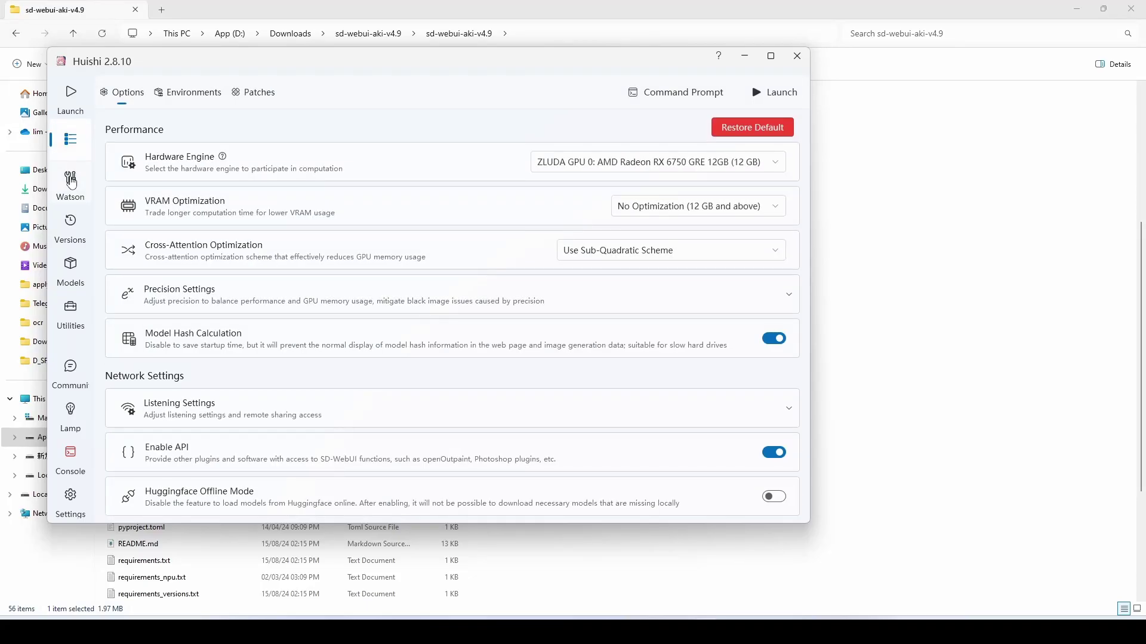
pyautogui.click(72, 183)
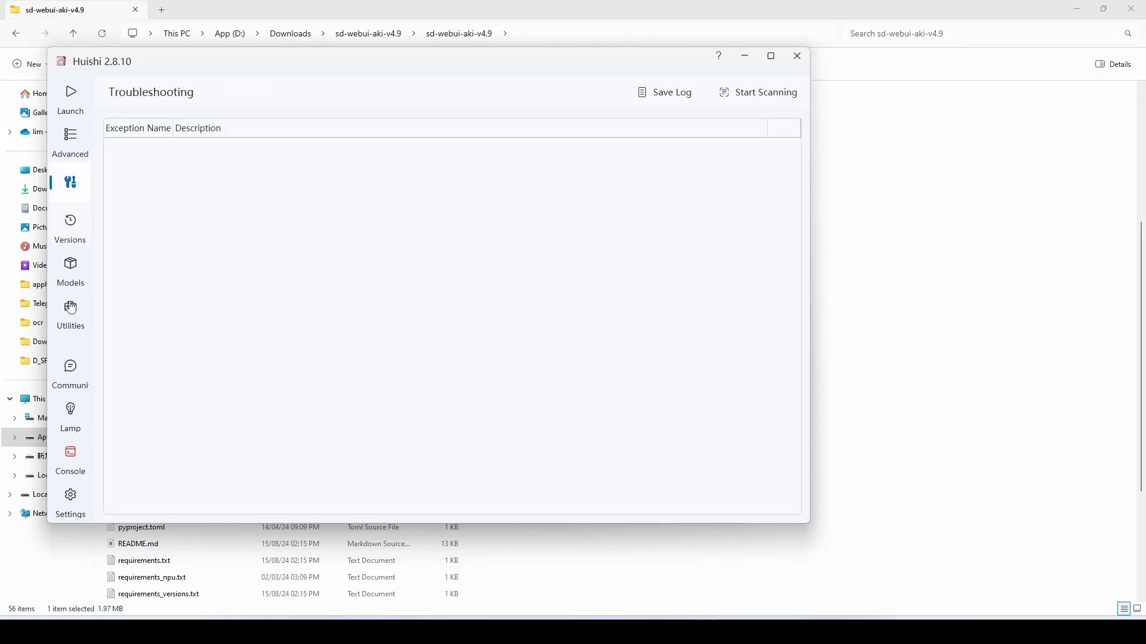
pyautogui.click(73, 111)
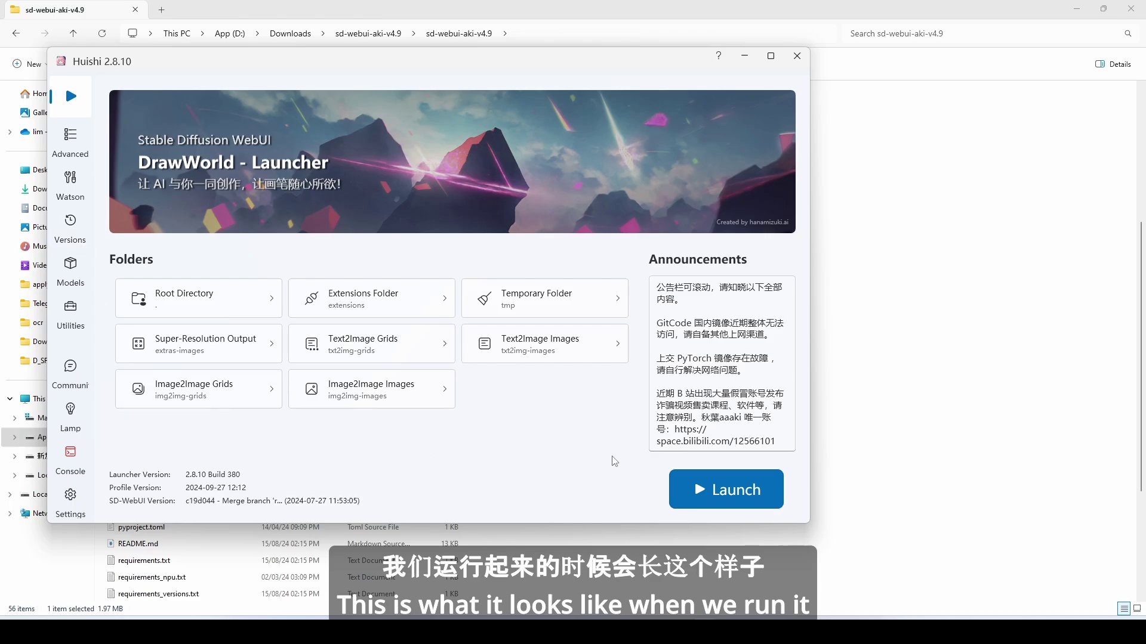
# - Try to launch the WebUI, choose to download the HIP SDK from AMD, and cancel saving the installer
pyautogui.click(757, 503)
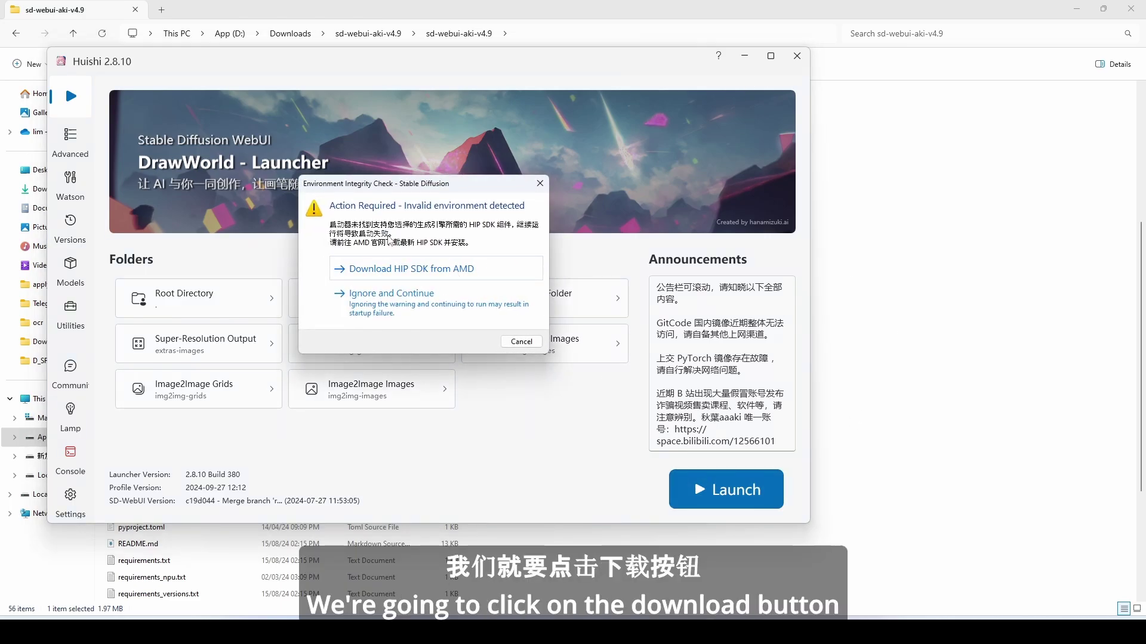
pyautogui.click(378, 271)
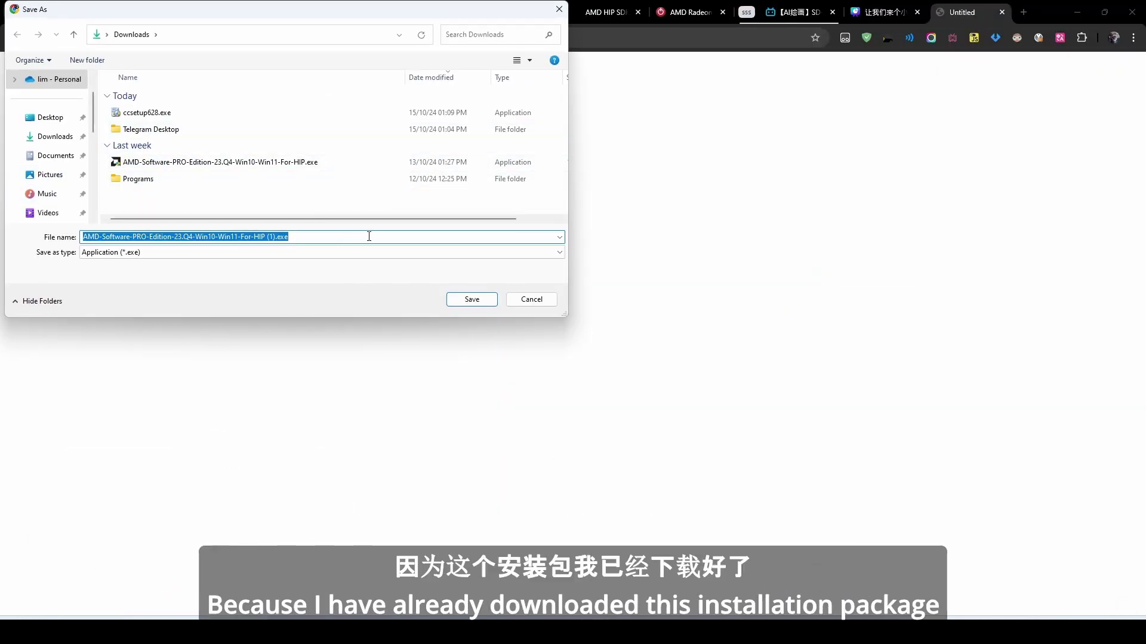
pyautogui.click(545, 302)
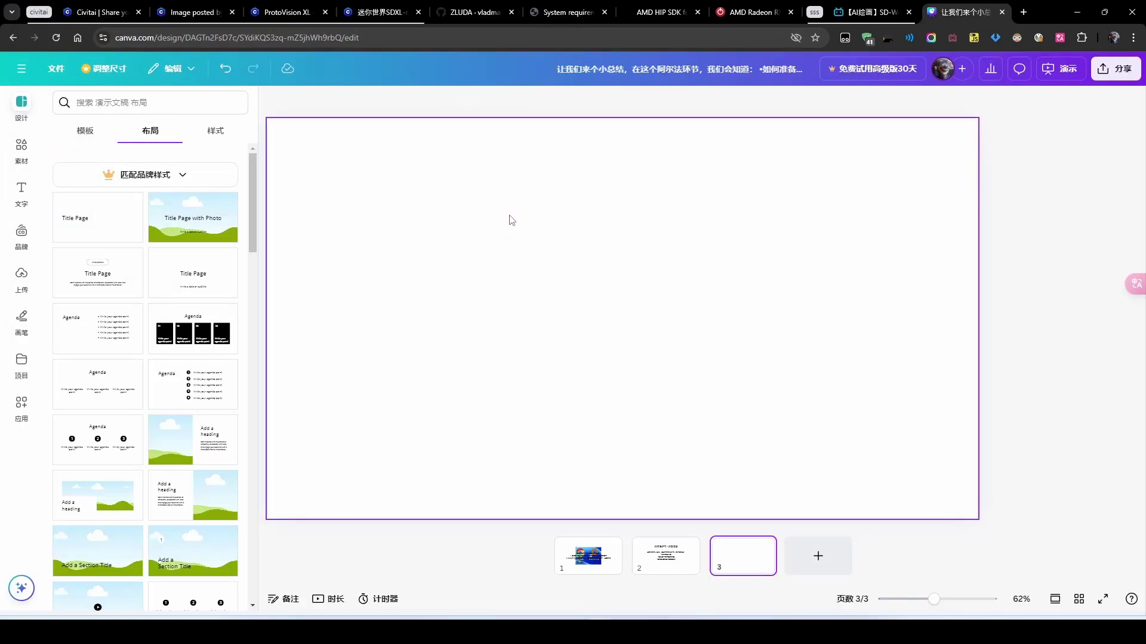
# - Run AMD-Software-PRO-Edition-23.Q4-Win10-Win11-For-HIP.exe from D:\Downloads, allow it to make changes, and install the HIP SDK with the display driver left at Don't Install
pyautogui.hotkey('alt', 'Tab')
pyautogui.hotkey('alt', 'Tab')
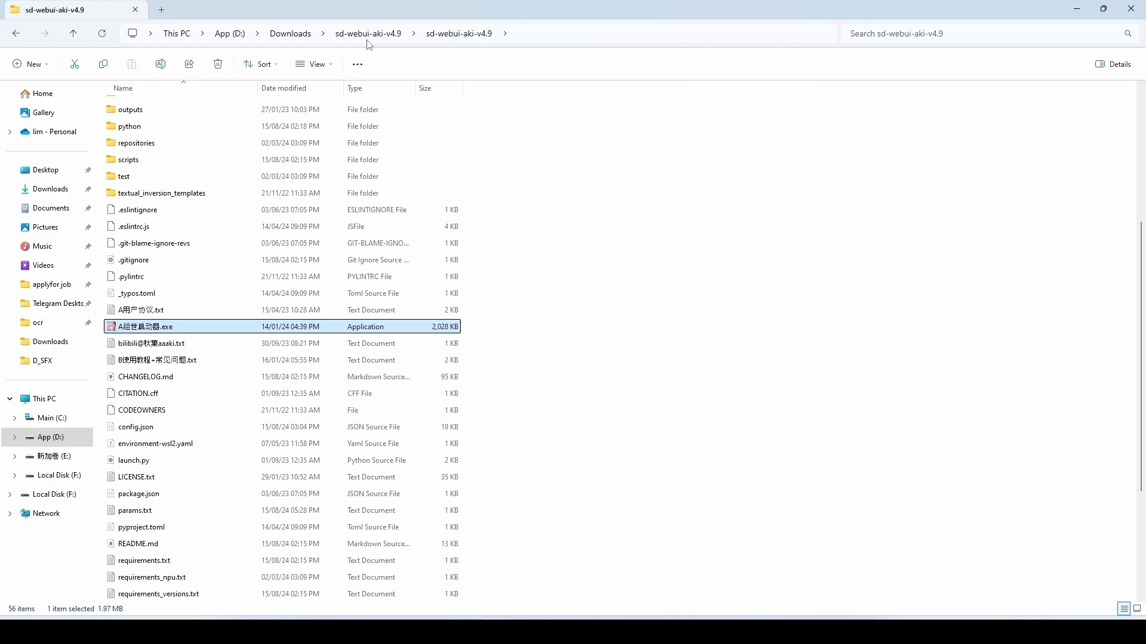
pyautogui.click(368, 35)
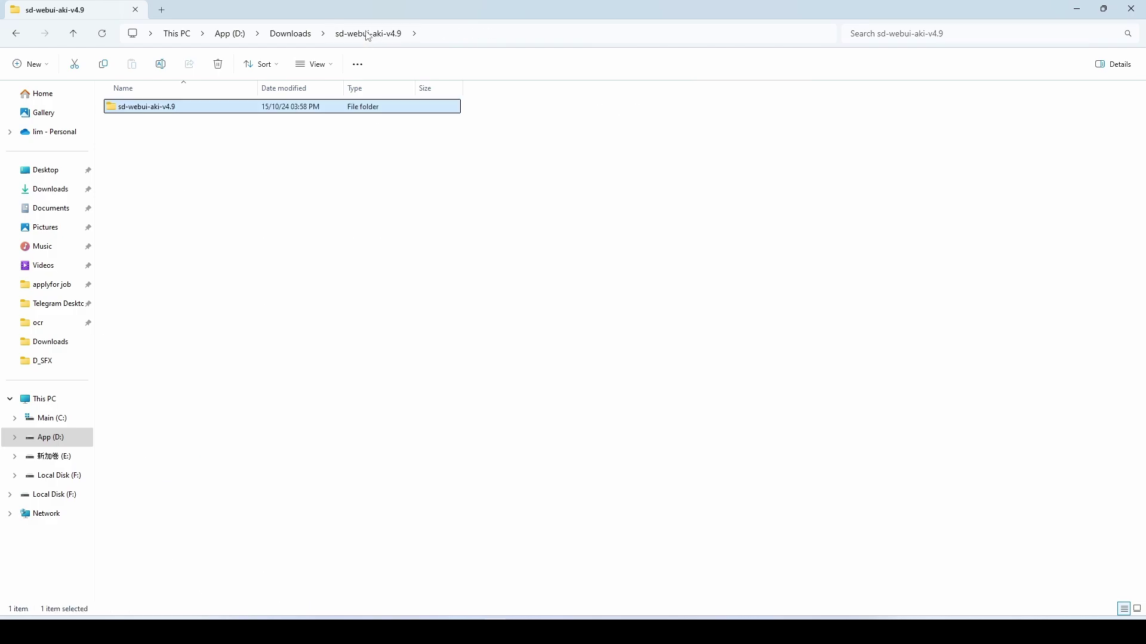
pyautogui.click(290, 34)
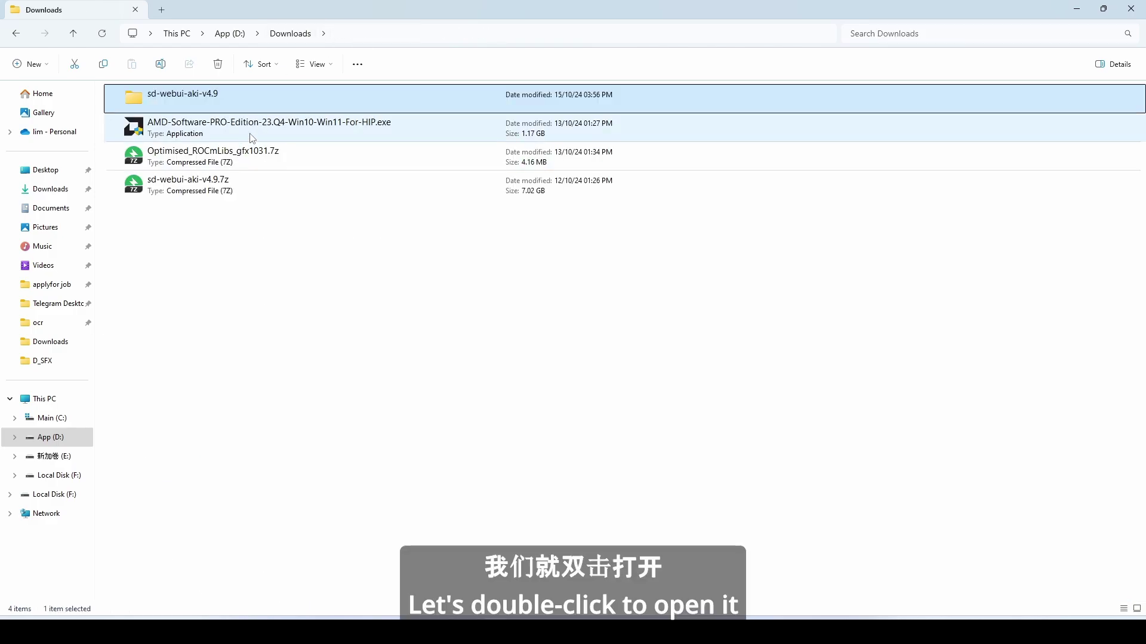
pyautogui.click(251, 138)
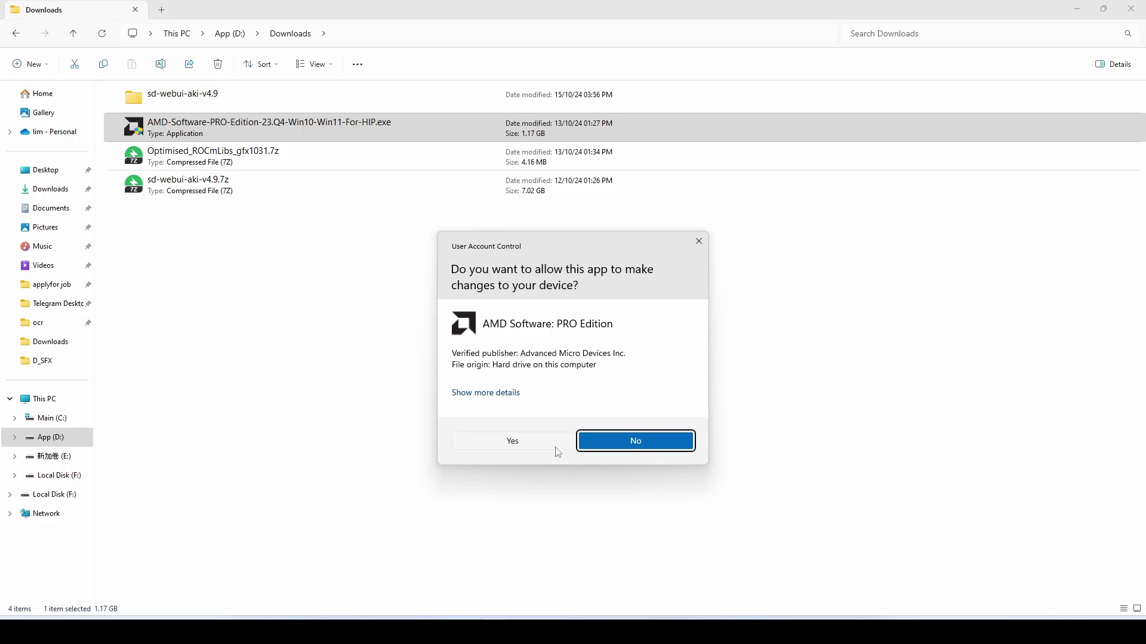
pyautogui.click(556, 448)
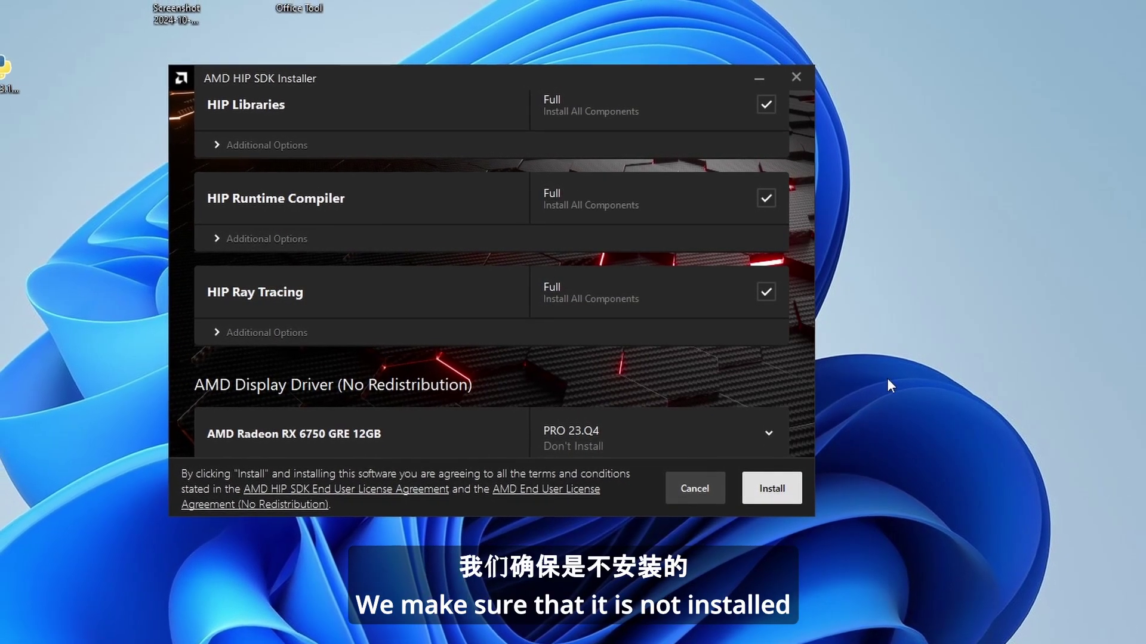
pyautogui.rightClick(929, 349)
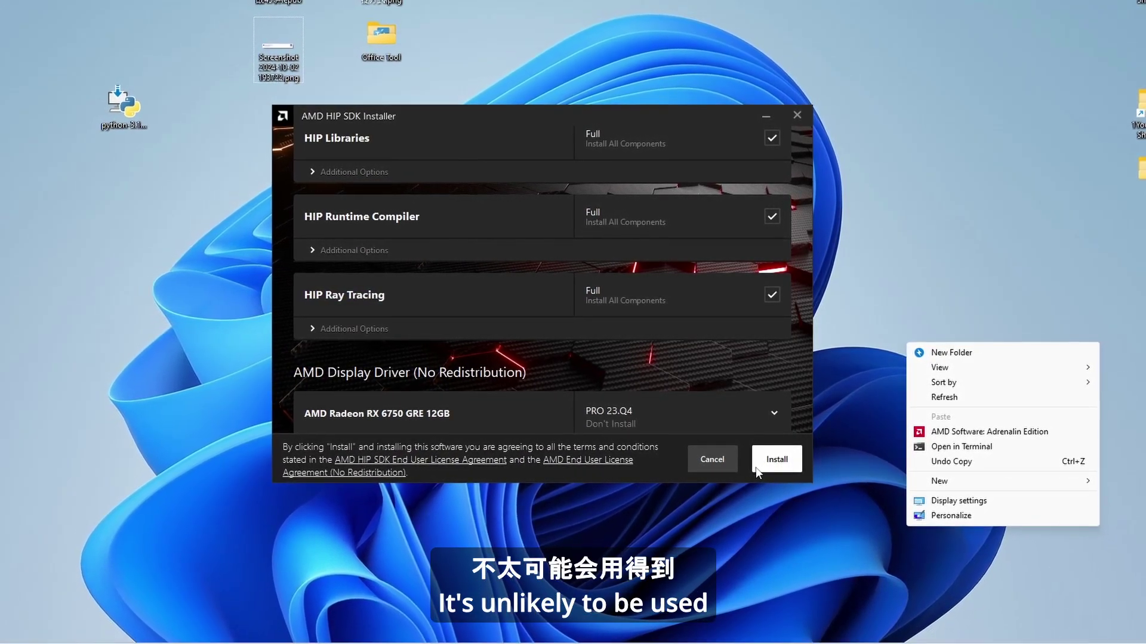
pyautogui.click(756, 470)
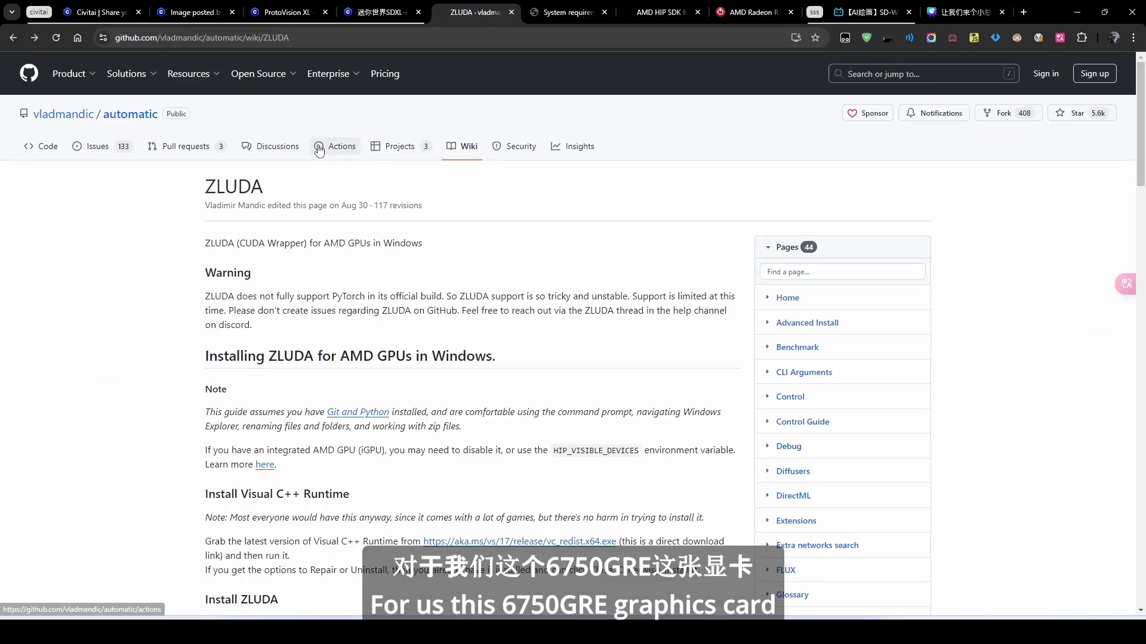
# - Read the ZLUDA wiki page's address and find its Install HIP SDK section, highlighting the section heading
pyautogui.click(125, 37)
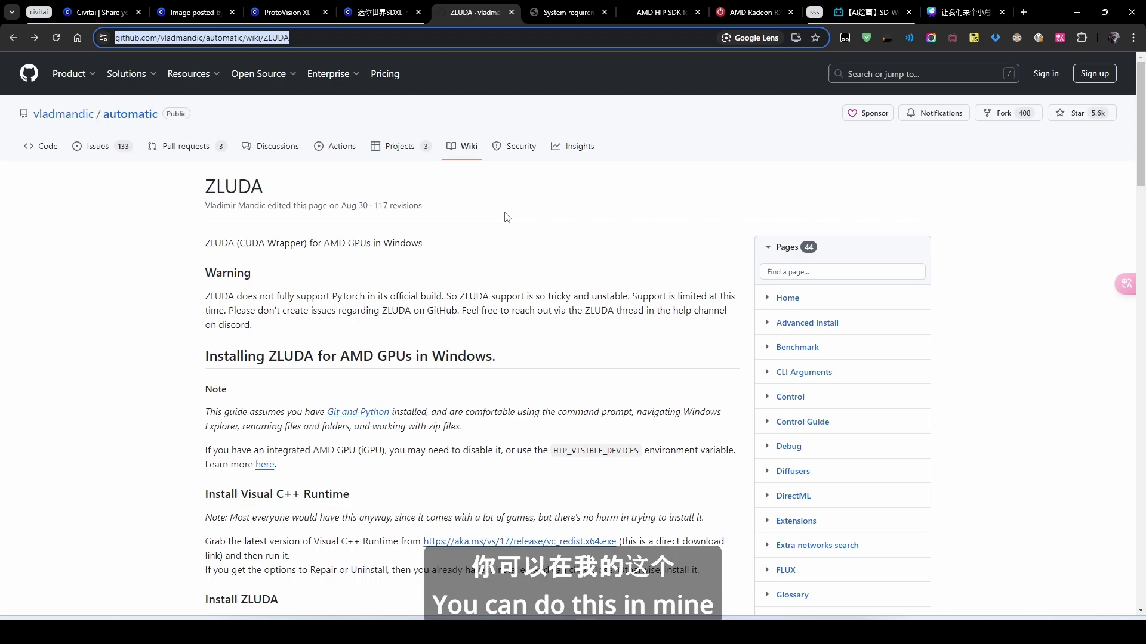
pyautogui.scroll(-5, 175, 365)
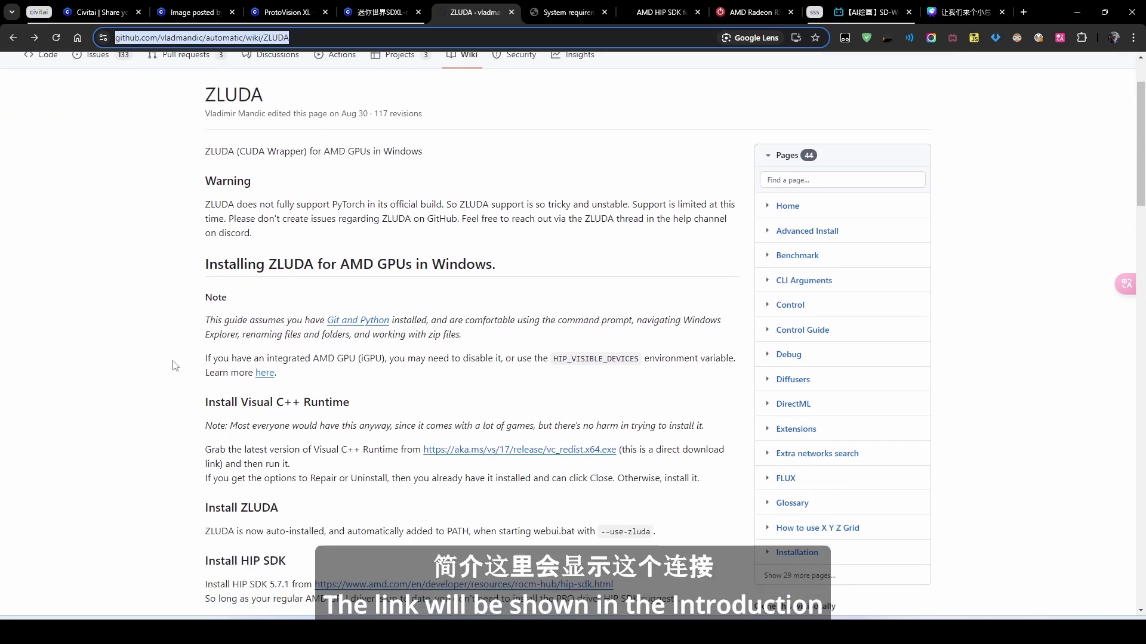
pyautogui.scroll(-1, 174, 360)
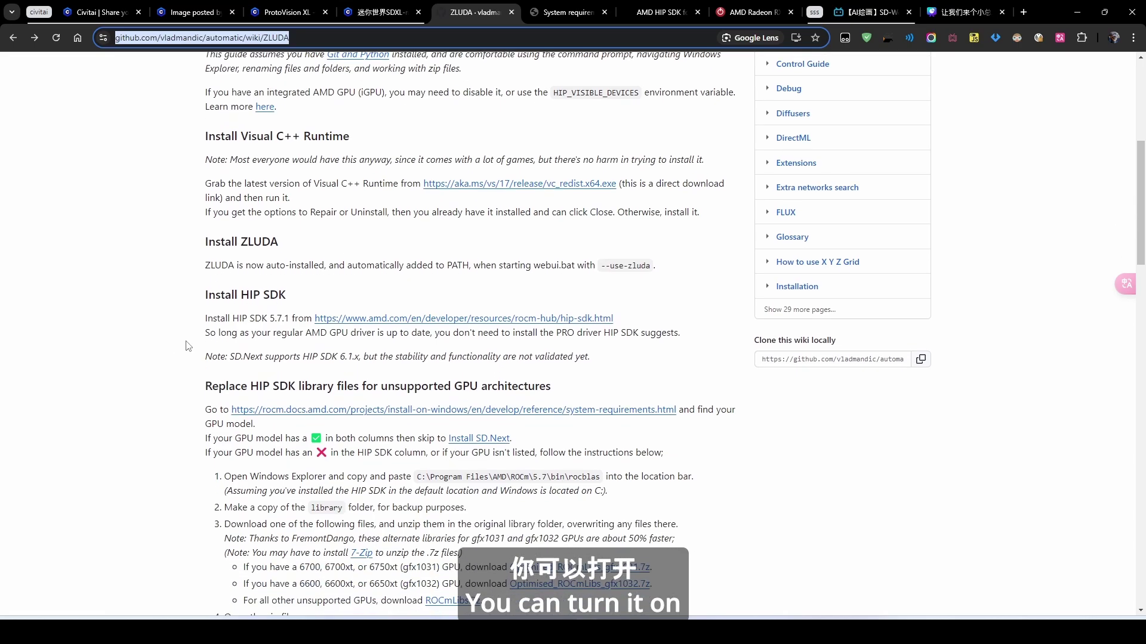
pyautogui.moveTo(196, 295)
pyautogui.mouseDown()
pyautogui.moveTo(255, 295)
pyautogui.moveTo(192, 294)
pyautogui.mouseUp()
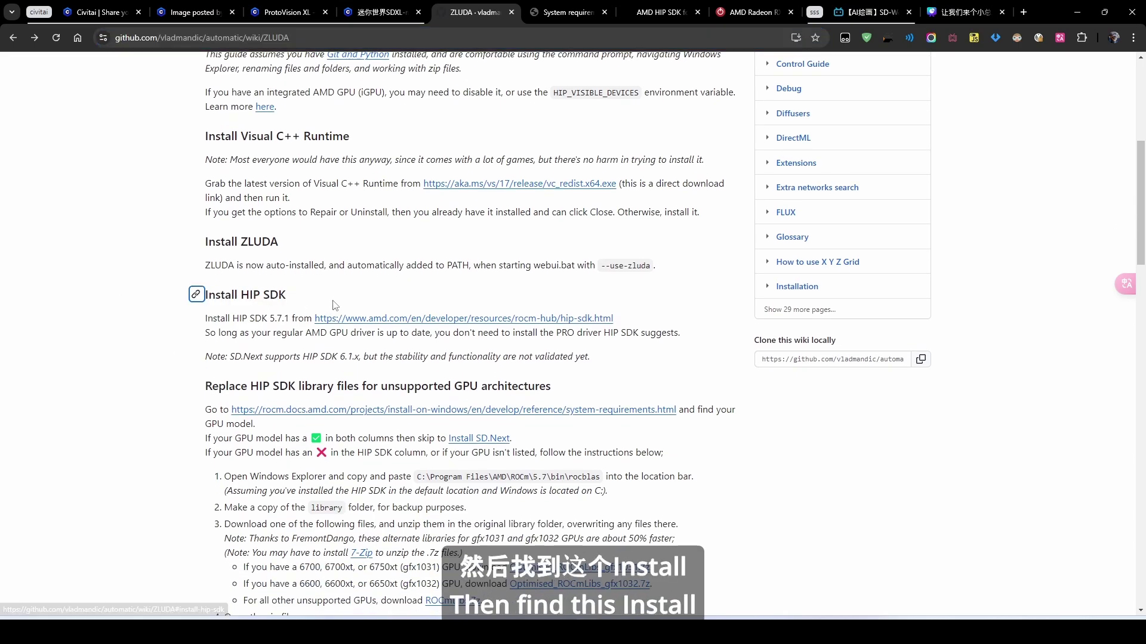
pyautogui.doubleClick(215, 294)
pyautogui.tripleClick(207, 293)
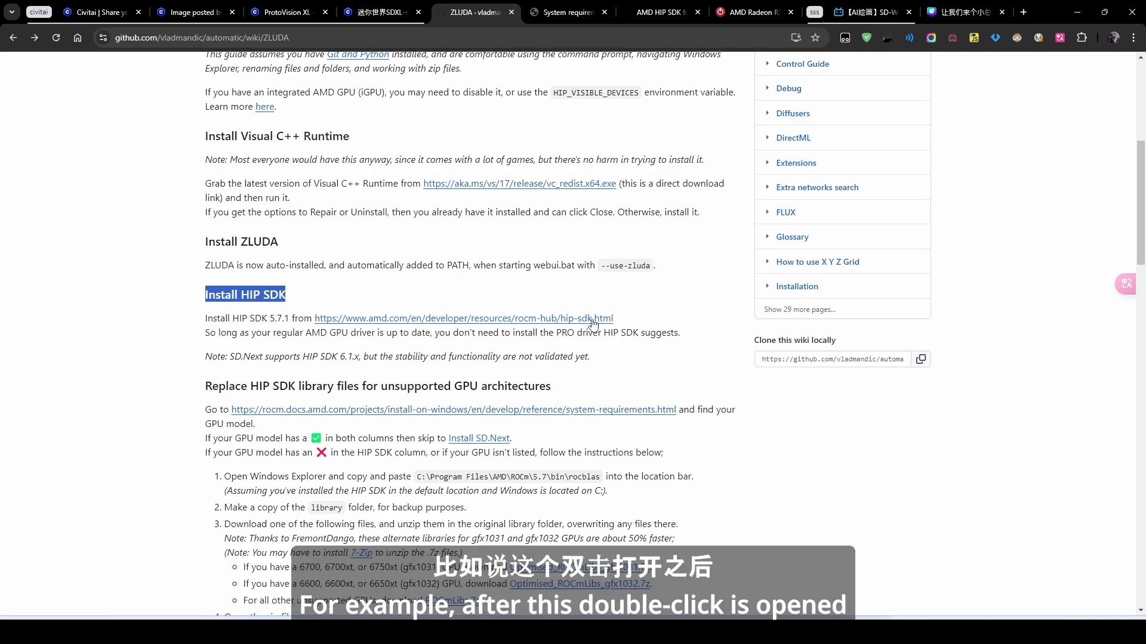
# - Examine the ROCm system requirements page for Windows-supported GPUs and the AMD HIP SDK for Windows downloads page
pyautogui.click(563, 16)
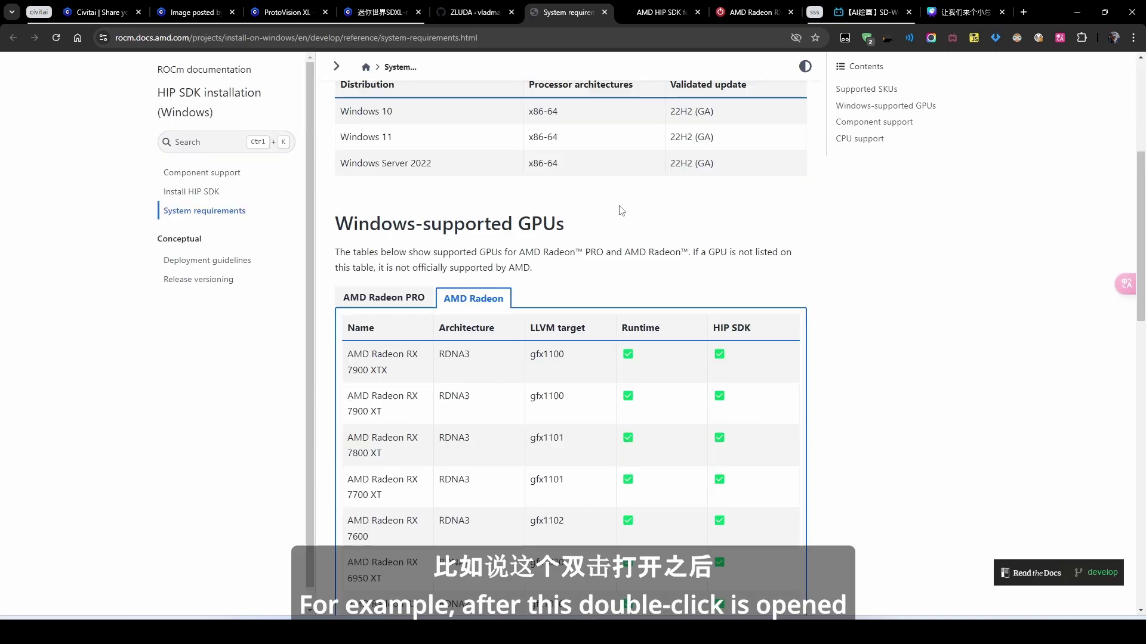
pyautogui.scroll(4, 618, 251)
pyautogui.scroll(1, 620, 290)
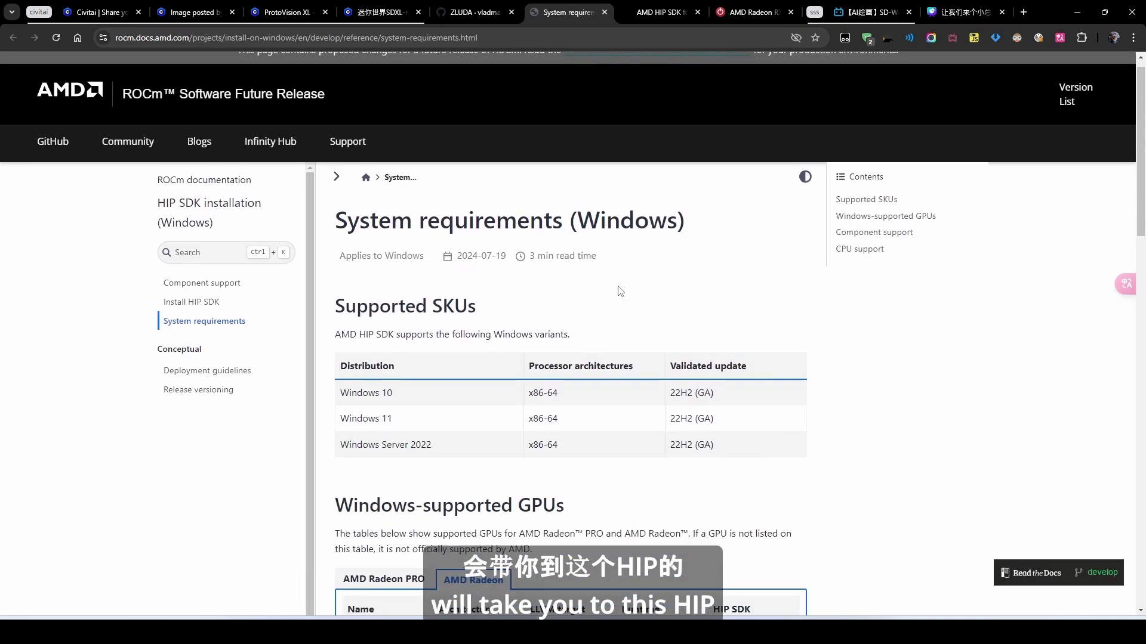
pyautogui.scroll(-5, 618, 290)
pyautogui.click(649, 10)
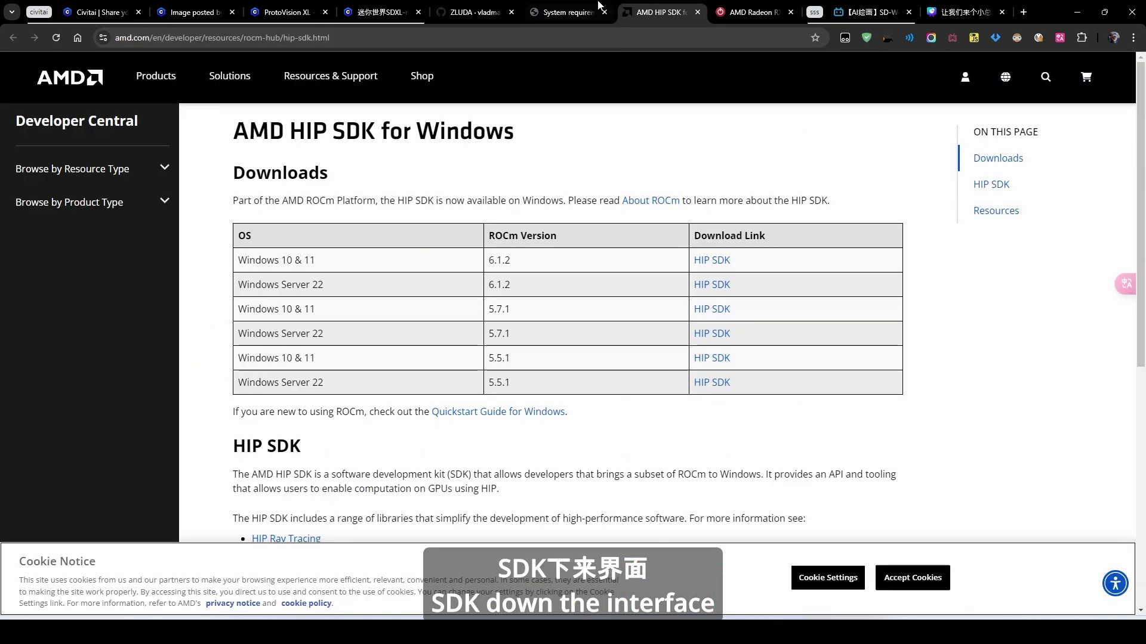
pyautogui.click(579, 6)
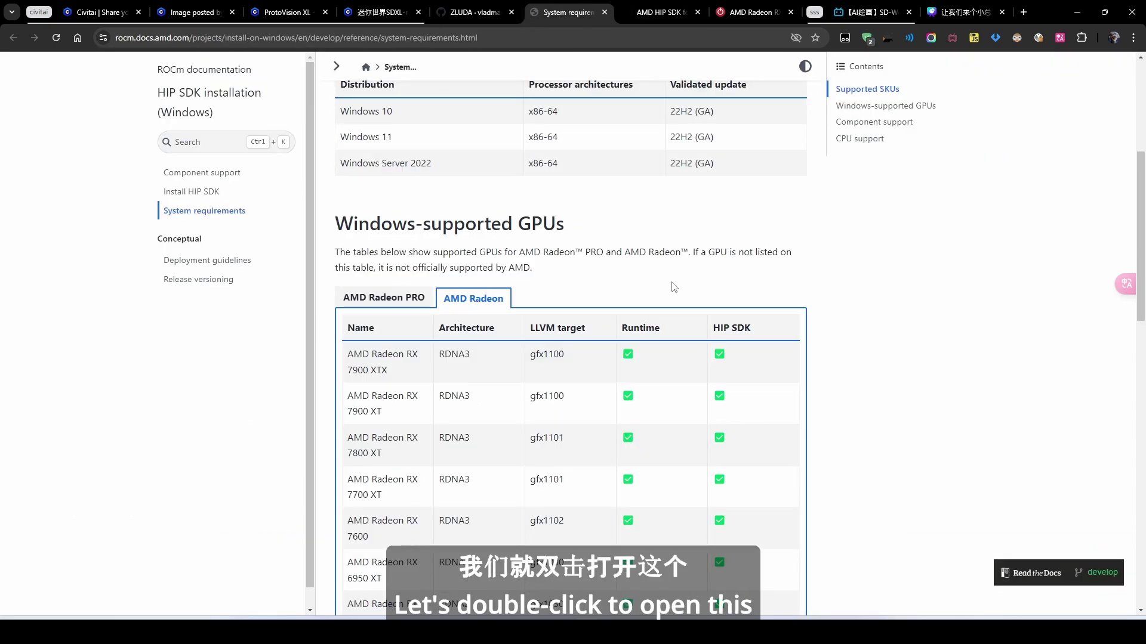
# - Examine the Windows-supported GPUs table for AMD Radeon cards and highlight the LLVM target of the RX 6700 XT
pyautogui.scroll(5, 460, 264)
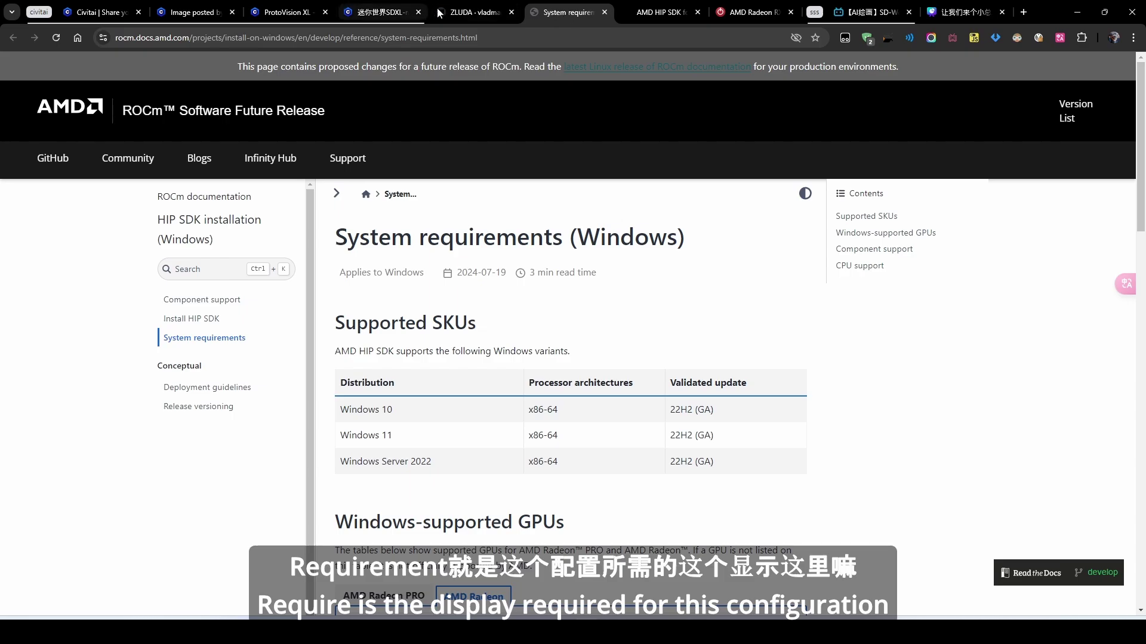
pyautogui.click(475, 12)
pyautogui.click(565, 13)
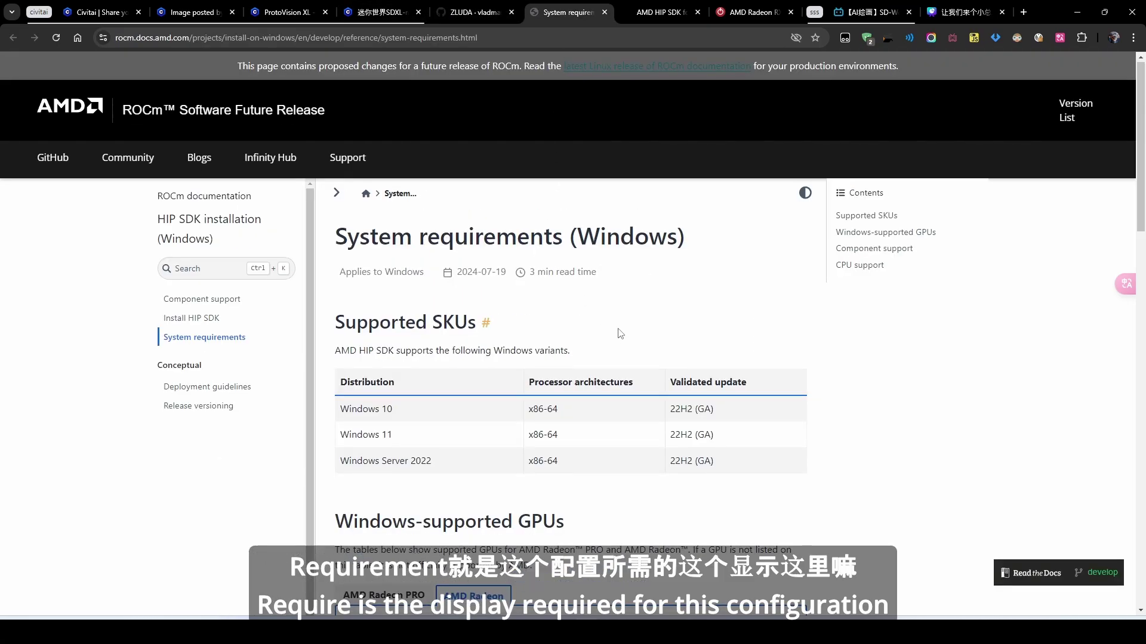
pyautogui.scroll(-5, 618, 333)
pyautogui.scroll(5, 540, 266)
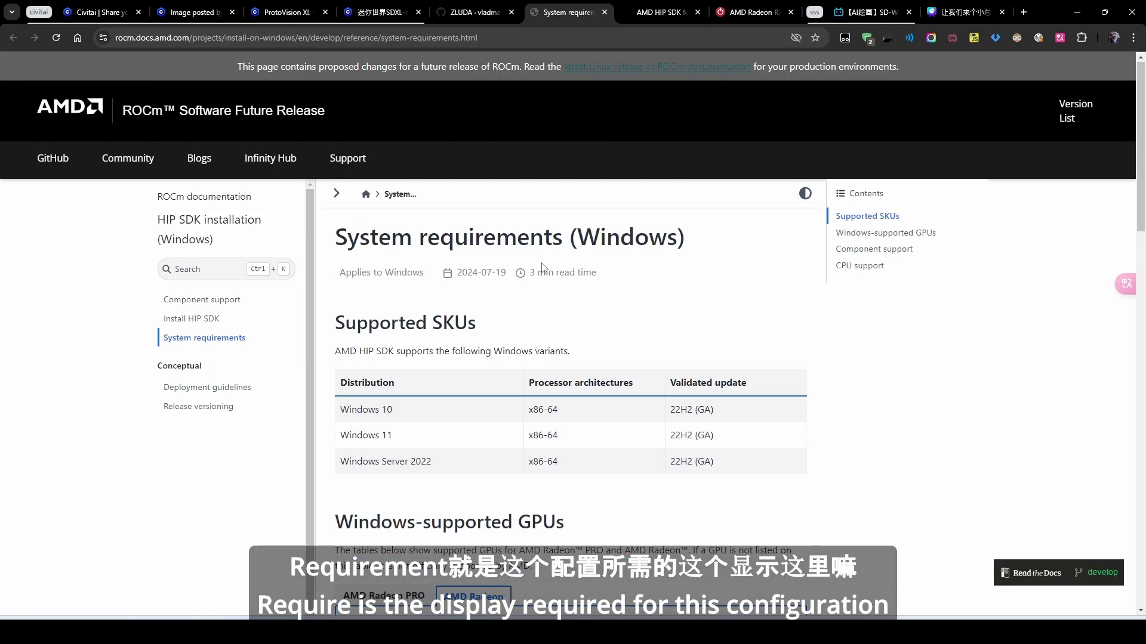
pyautogui.scroll(-5, 542, 263)
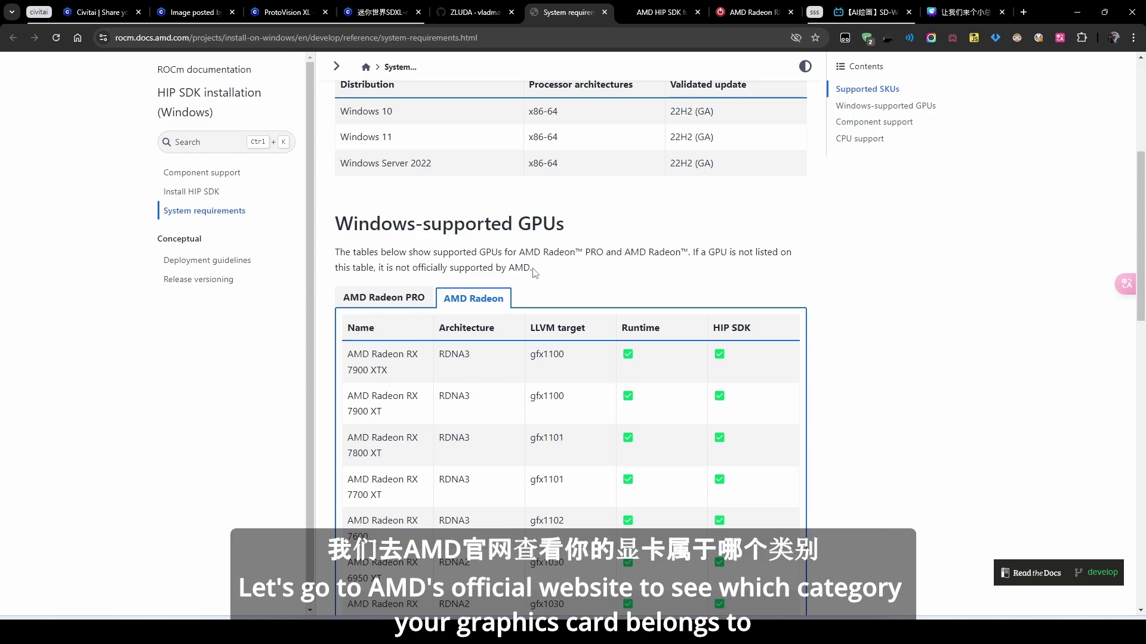
pyautogui.scroll(-5, 574, 434)
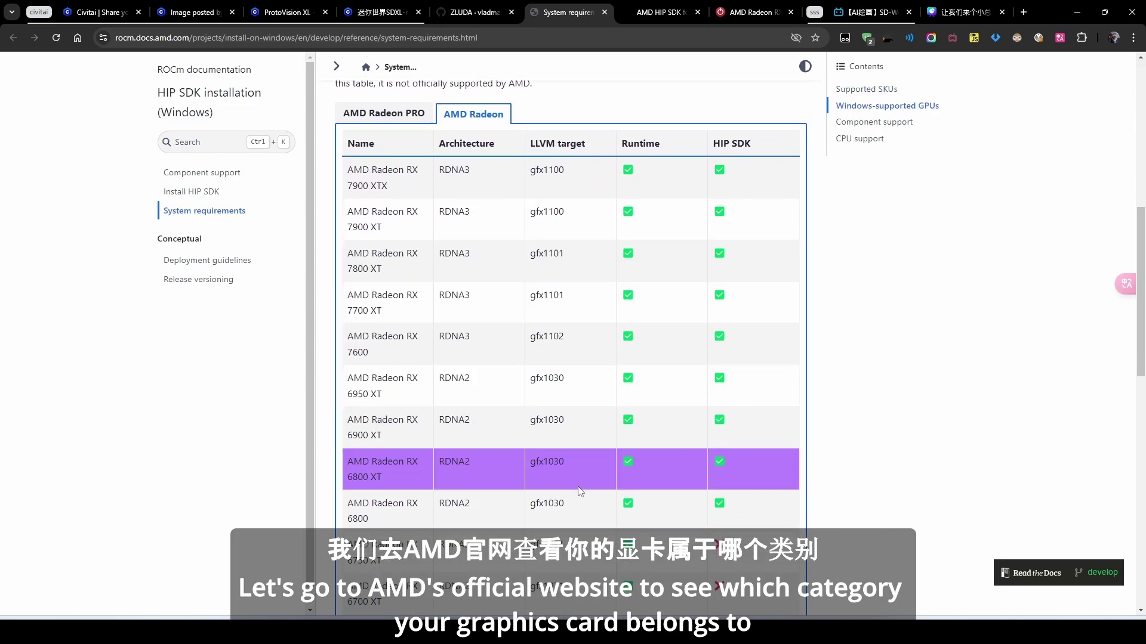
pyautogui.moveTo(567, 483); pyautogui.dragTo(531, 472)
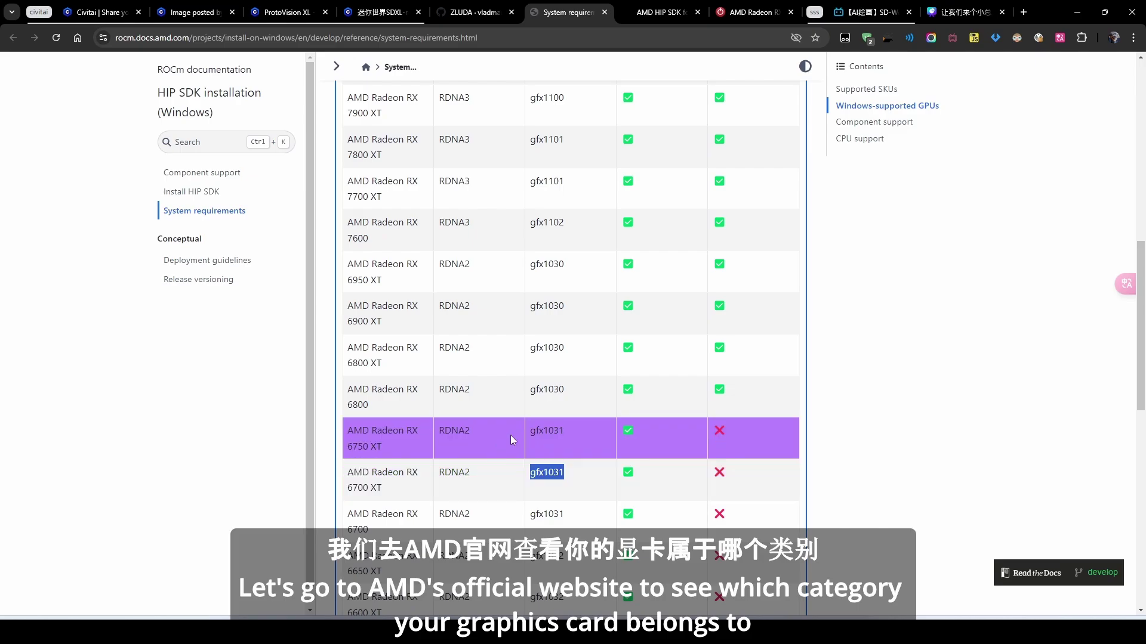
# - Highlight the HIP SDK column heading and check the Radeon RX 6700-series rows for SDK support, marking the 6700 XT model name
pyautogui.scroll(1, 661, 427)
pyautogui.scroll(5, 729, 283)
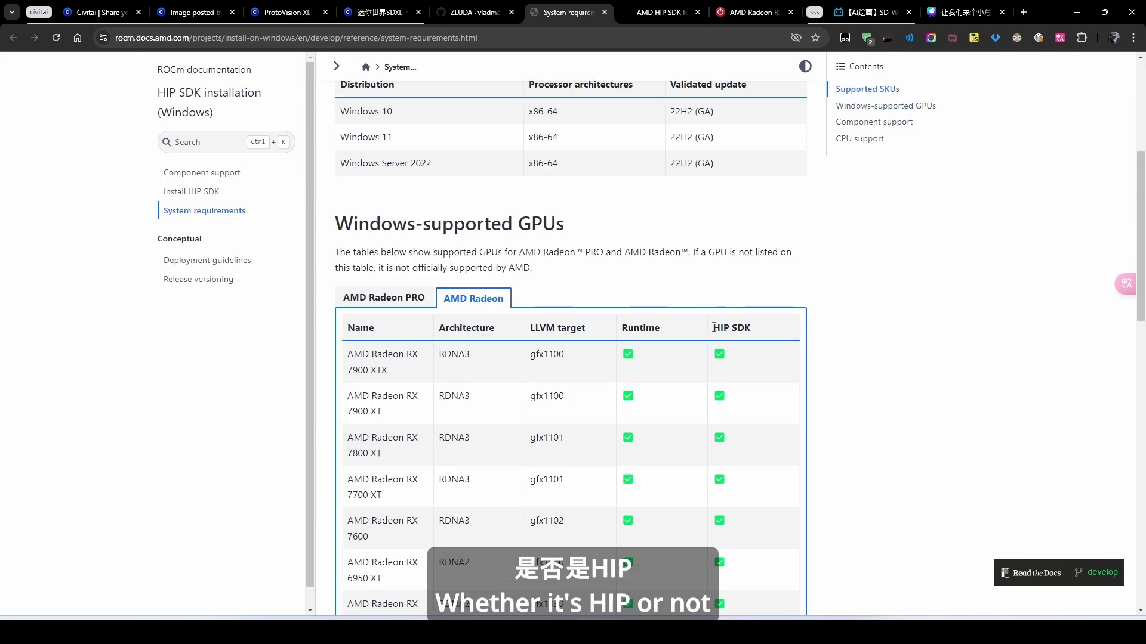
pyautogui.moveTo(713, 327); pyautogui.dragTo(784, 333)
pyautogui.scroll(-9, 785, 327)
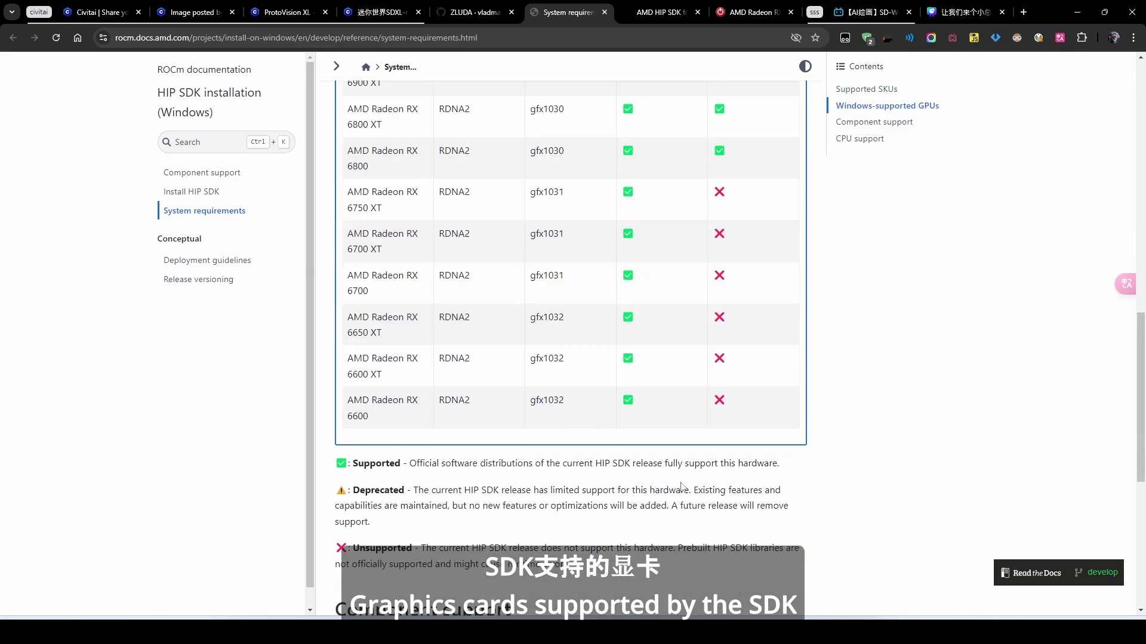
pyautogui.scroll(5, 533, 416)
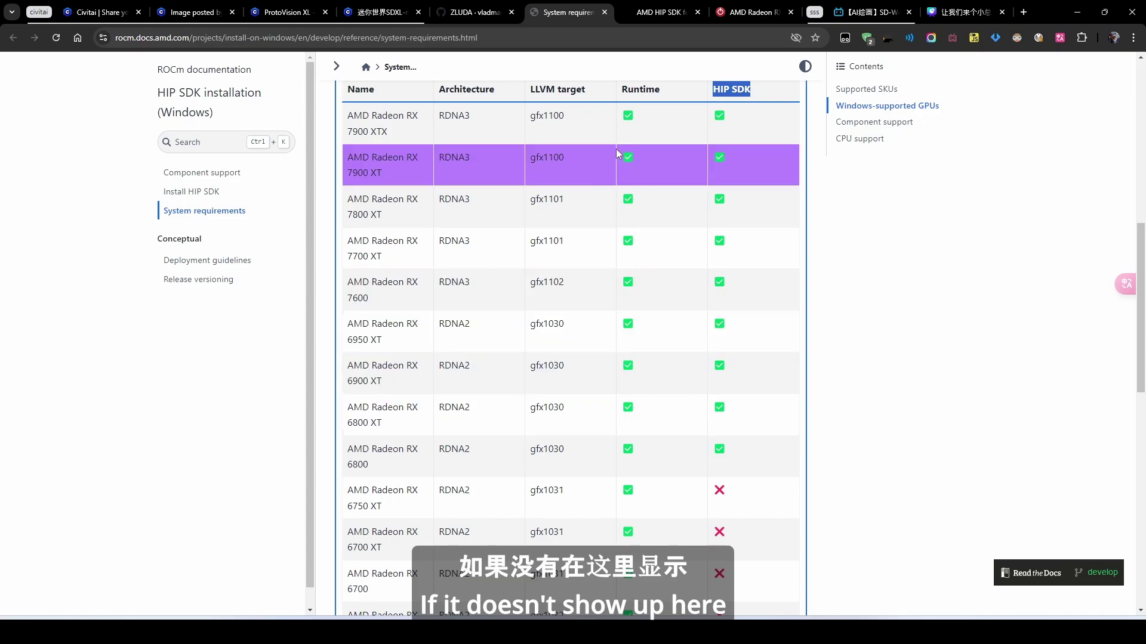
pyautogui.scroll(-3, 586, 312)
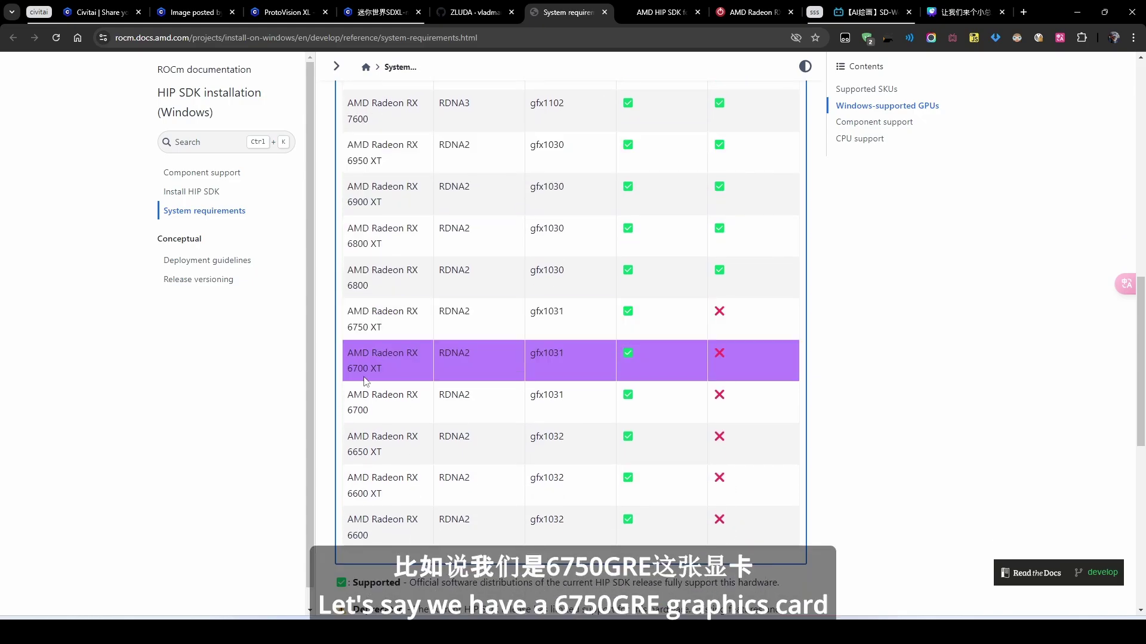
pyautogui.moveTo(389, 375); pyautogui.dragTo(346, 373)
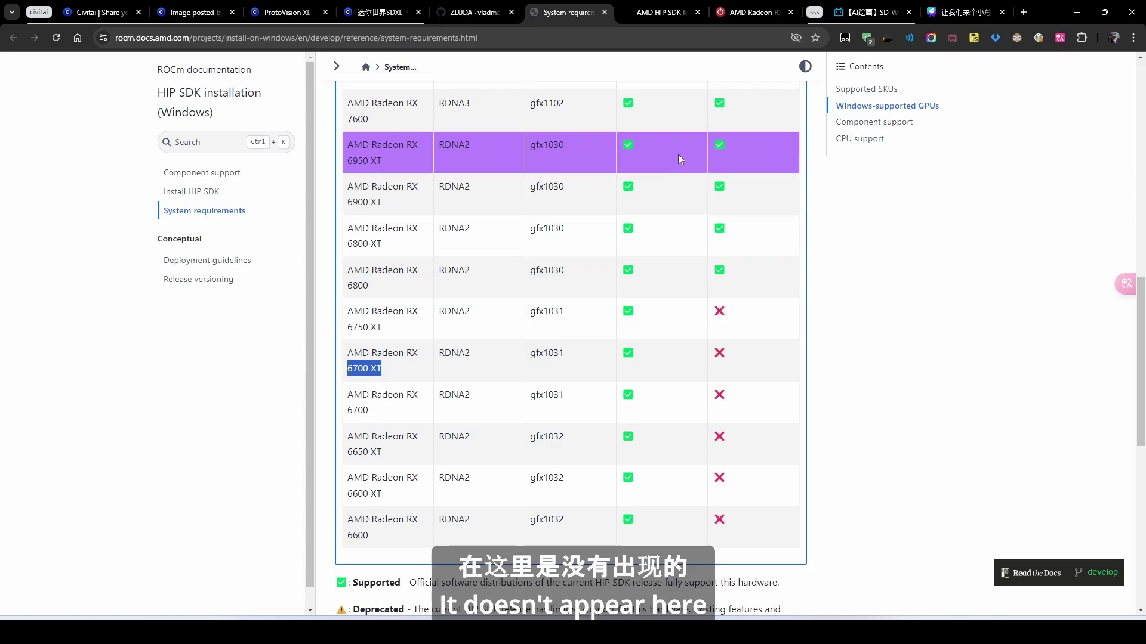
# - Look over the TechPowerUp page for the Radeon RX 6750 GRE 12 GB to find its graphics processor name
pyautogui.click(738, 8)
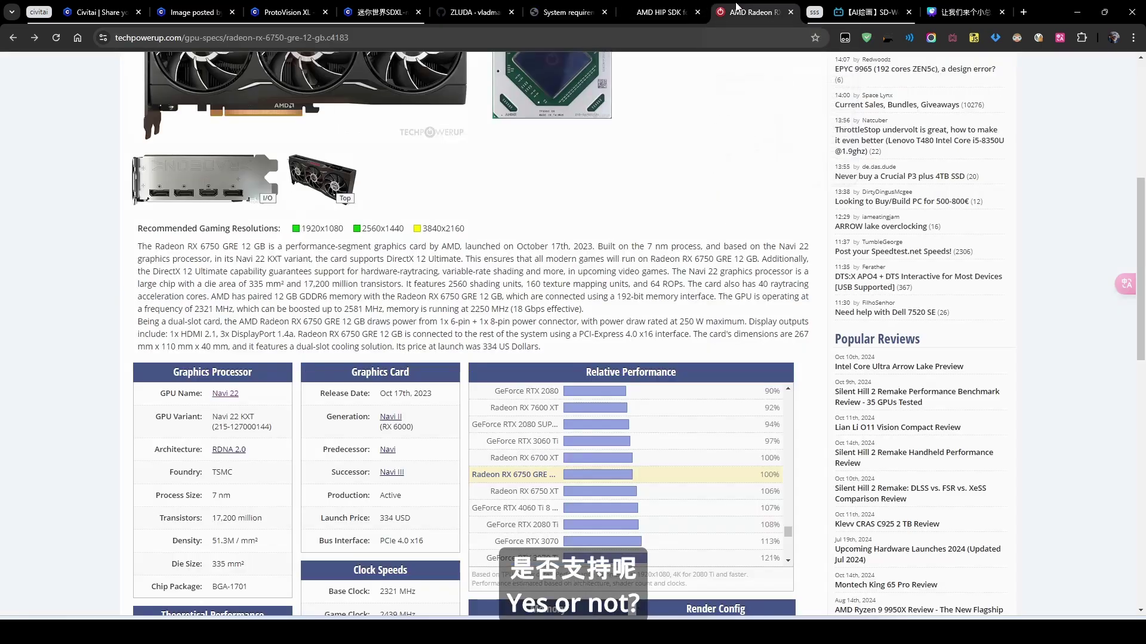
pyautogui.scroll(6, 283, 388)
pyautogui.scroll(-9, 283, 388)
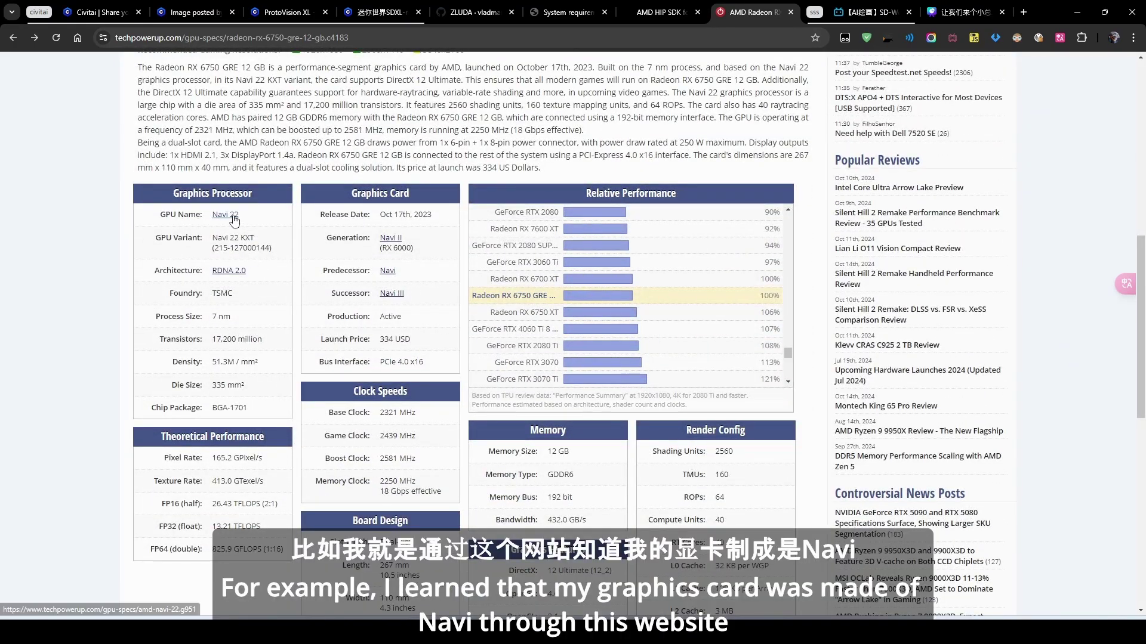
pyautogui.scroll(7, 292, 274)
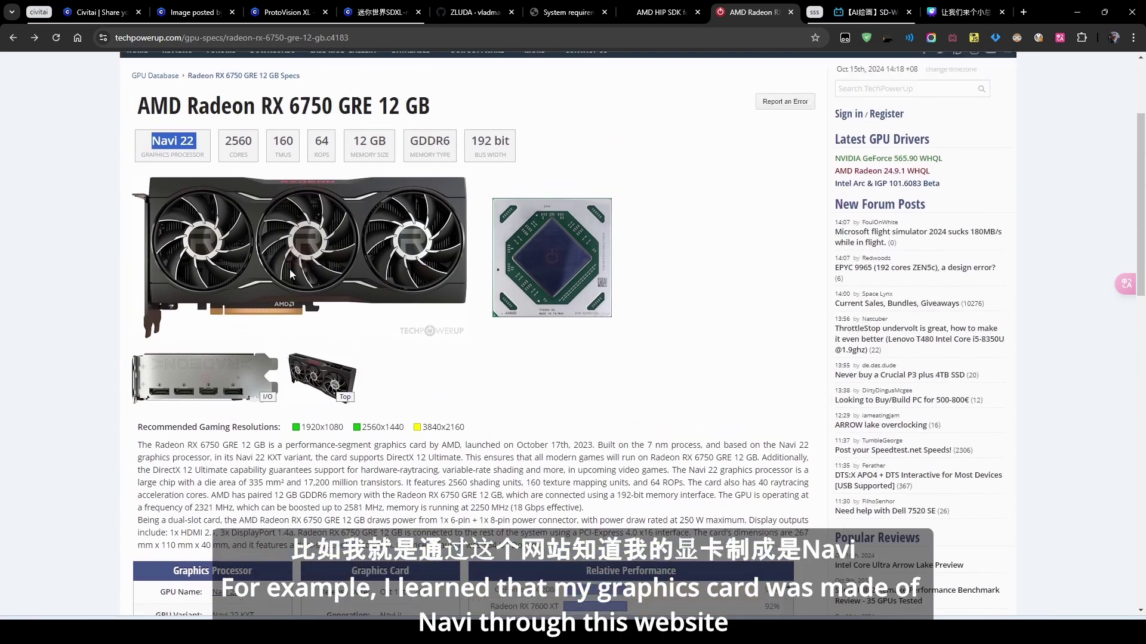
pyautogui.scroll(-5, 292, 275)
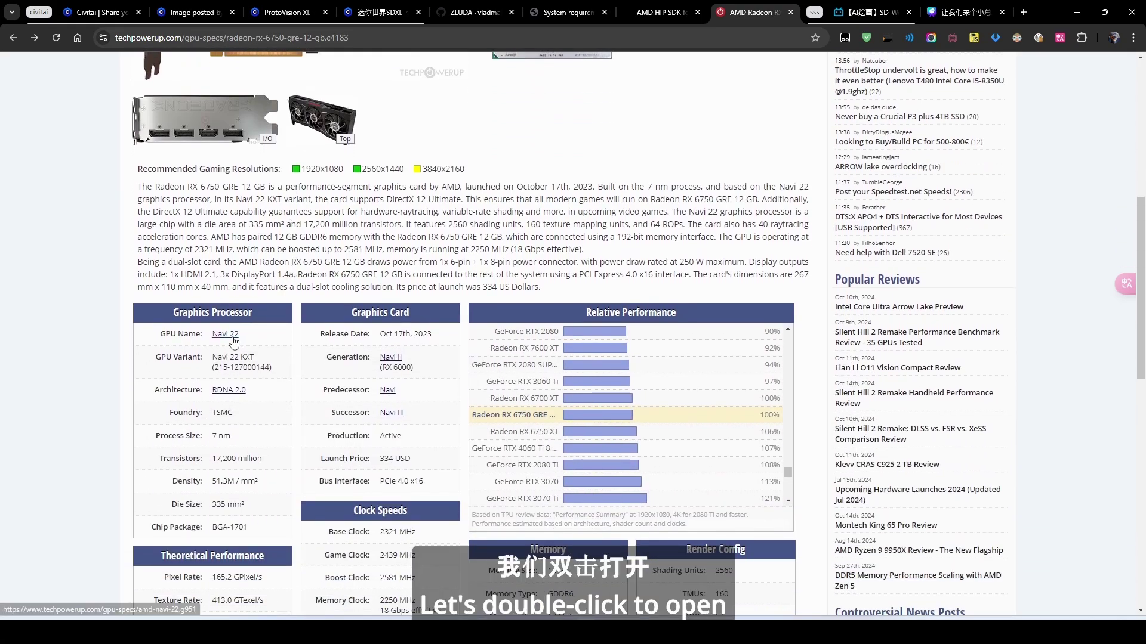
# - Open the Navi 22 graphics processor page, highlight its heading, and find the Shader ISA code in the Graphics Features table
pyautogui.click(225, 334)
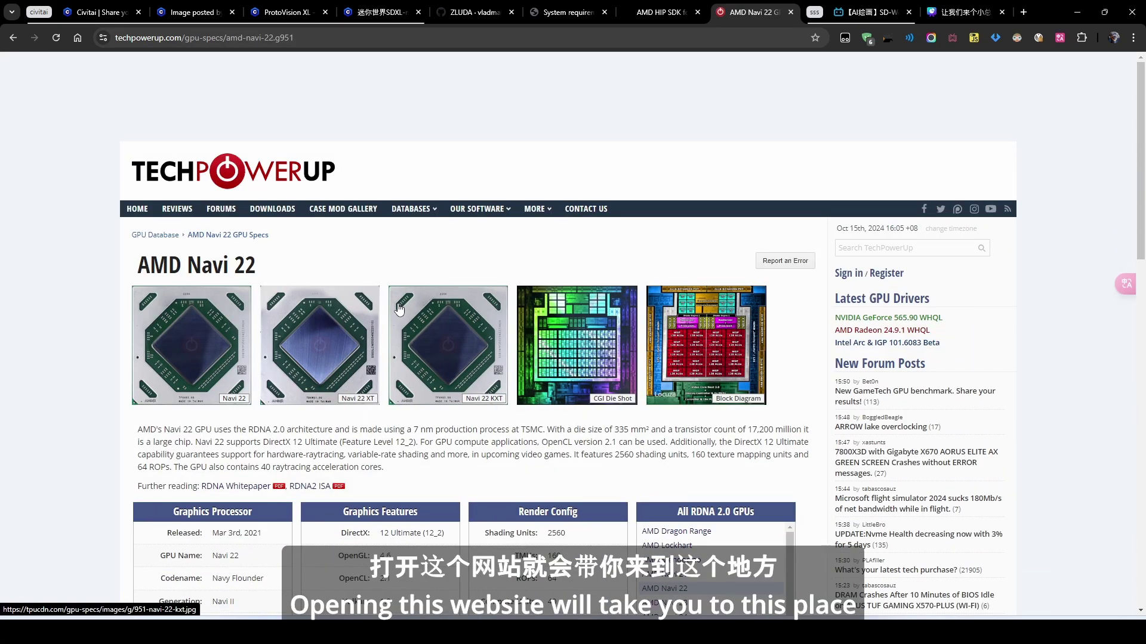
pyautogui.scroll(-4, 399, 308)
pyautogui.scroll(3, 398, 305)
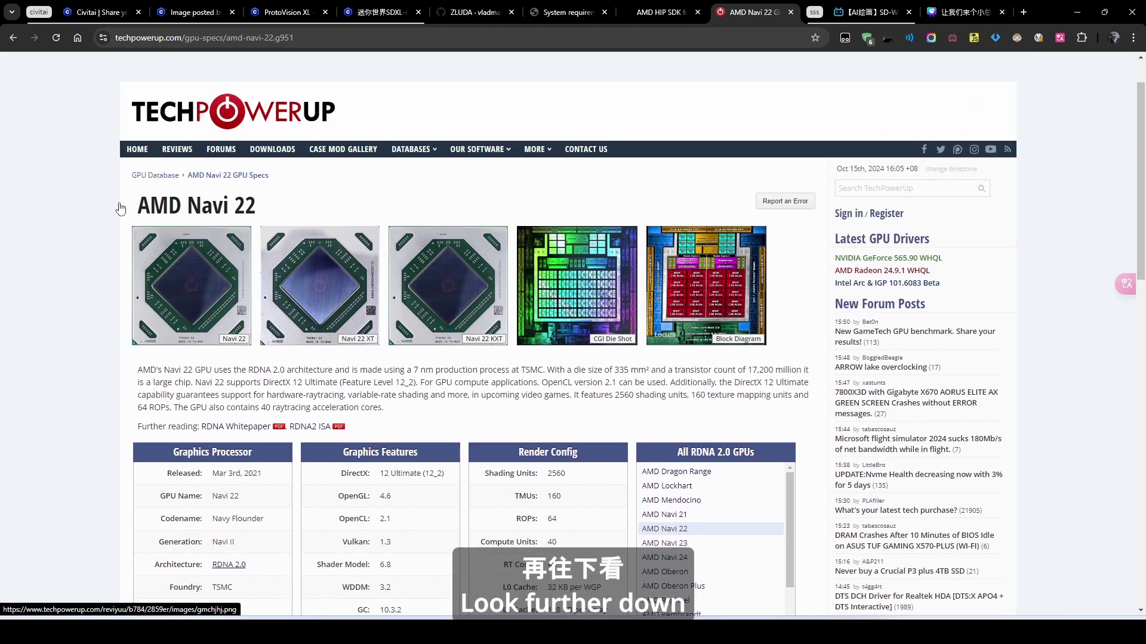
pyautogui.moveTo(133, 207); pyautogui.dragTo(246, 208)
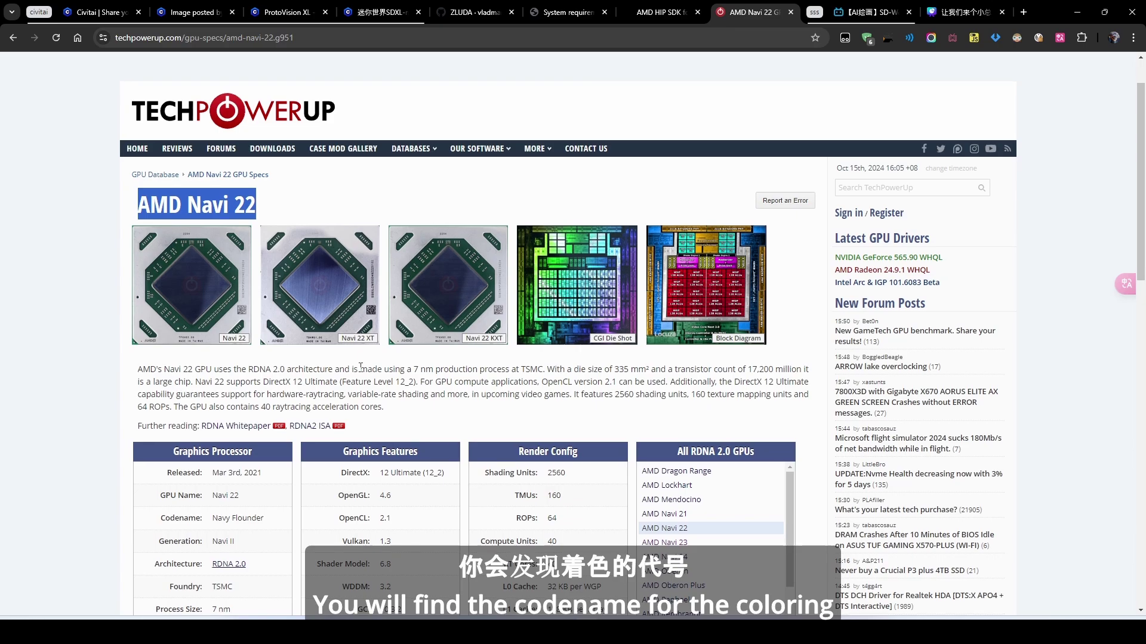
pyautogui.scroll(-4, 361, 367)
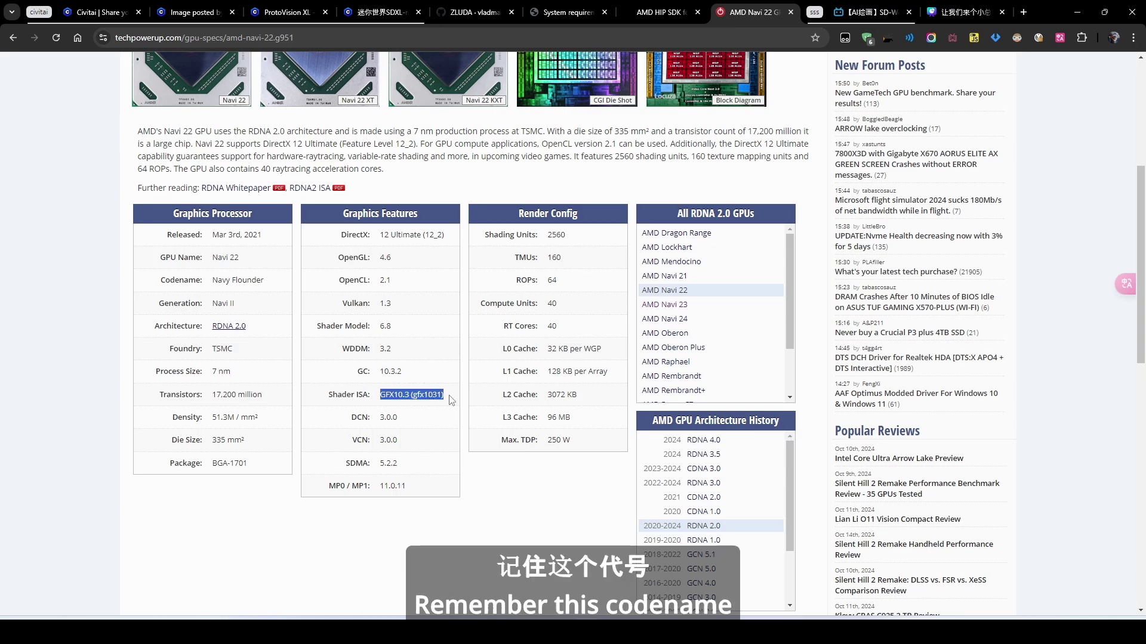
# - Return to the ZLUDA wiki page and highlight gfx1031 in the list of replacement library downloads
pyautogui.scroll(4, 452, 401)
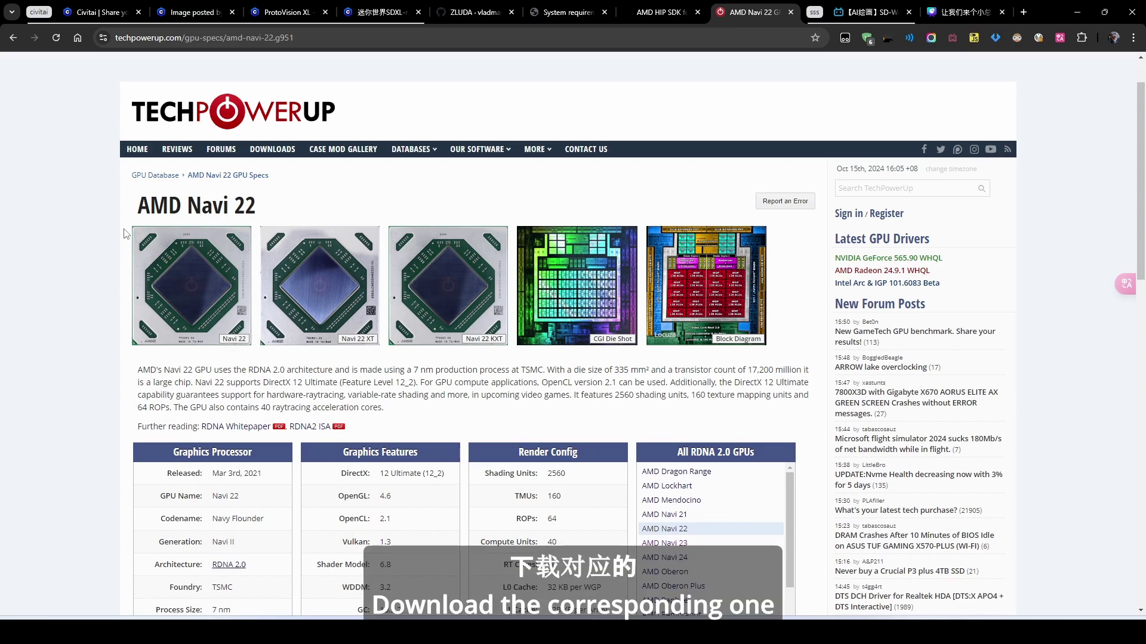
pyautogui.hotkey('ctrl', '5')
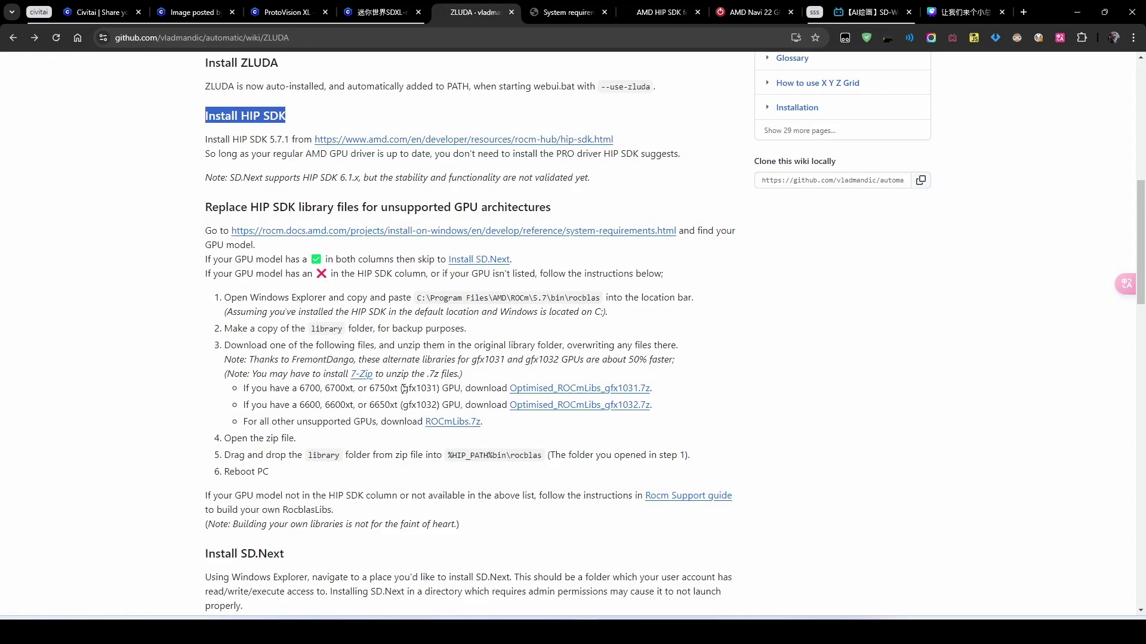
pyautogui.moveTo(404, 389); pyautogui.dragTo(433, 388)
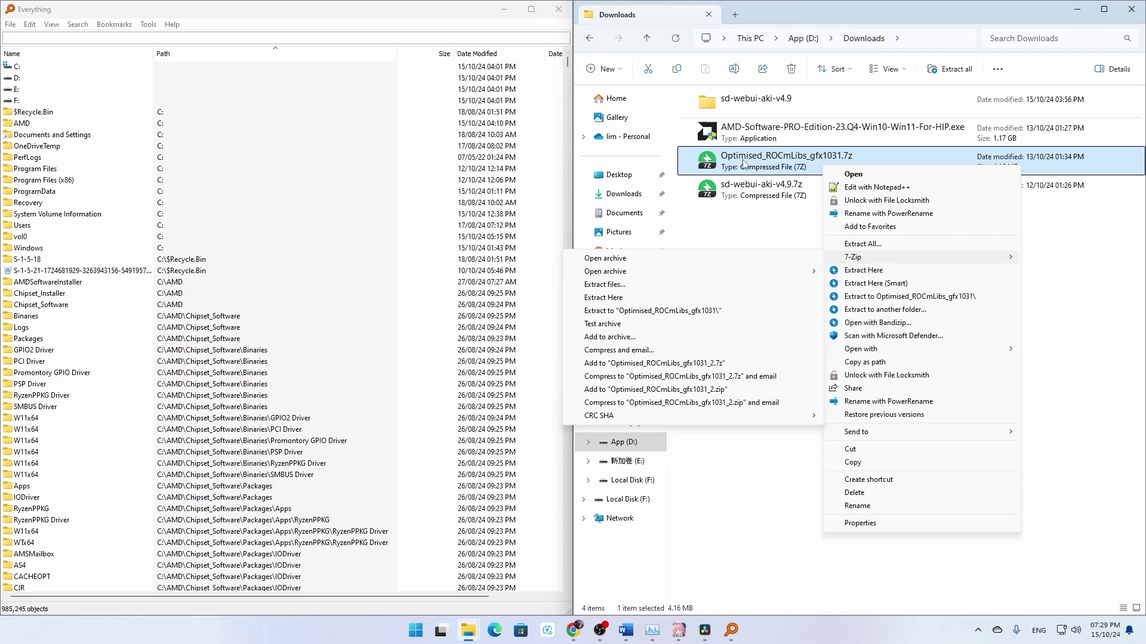
# - Extract Optimised_ROCmLibs_gfx1031.7z with 7-Zip into an Optimised_ROCmLibs_gfx1031 folder in D:\Downloads
pyautogui.click(661, 285)
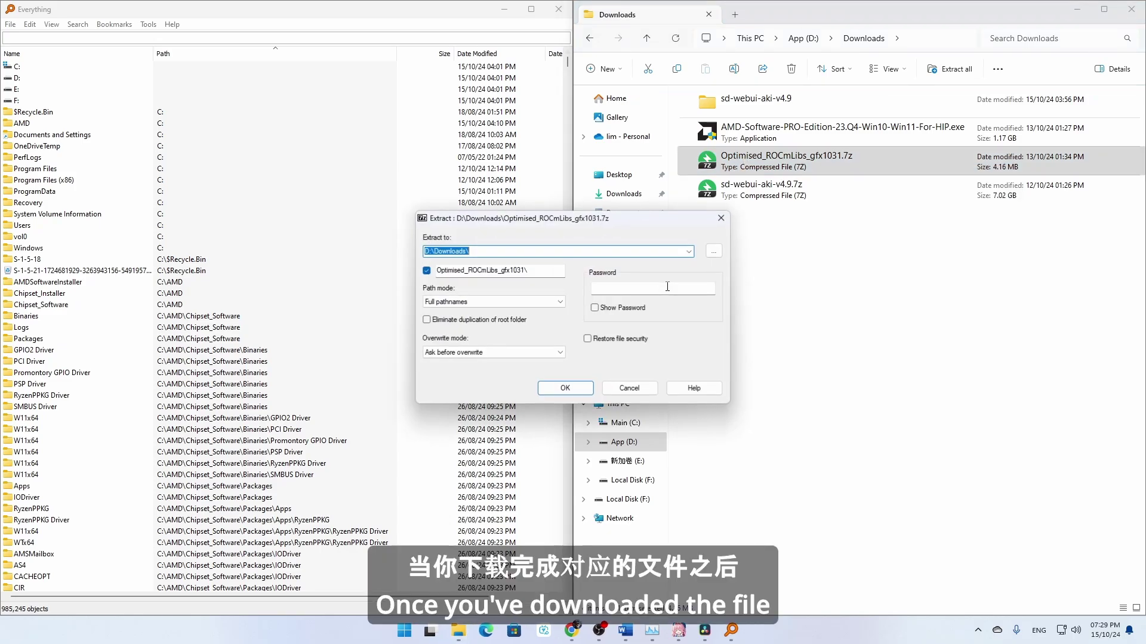
pyautogui.click(577, 390)
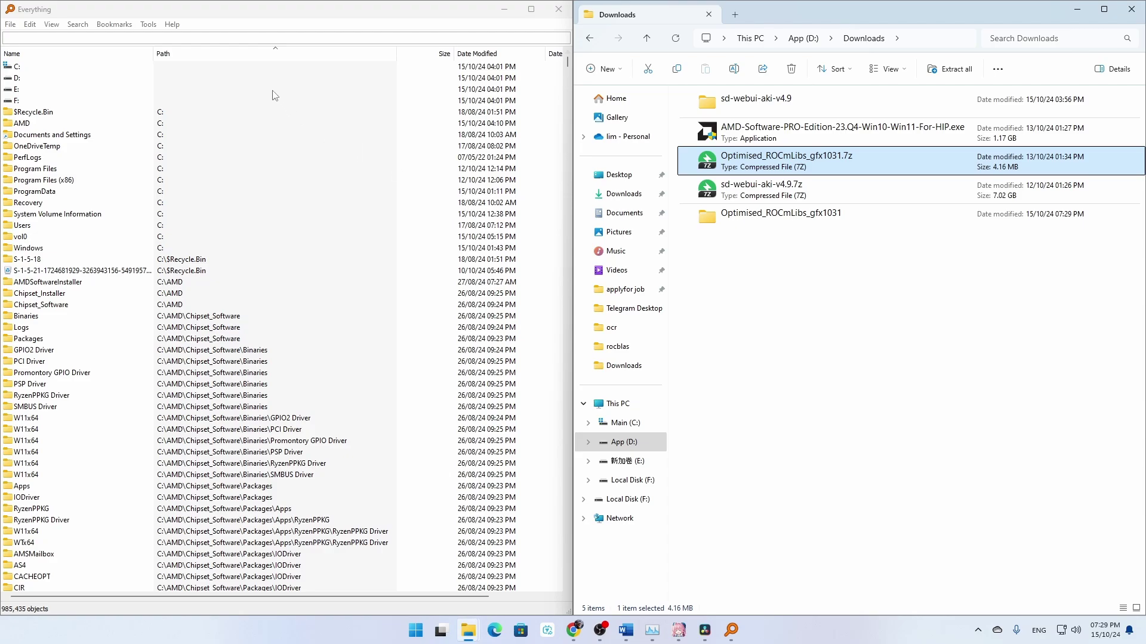
# - Switch to Everything, search for rocblas, and open the rocblas folder located in C:\Program Files\AMD\ROCm\5.7\bin
pyautogui.press('super')
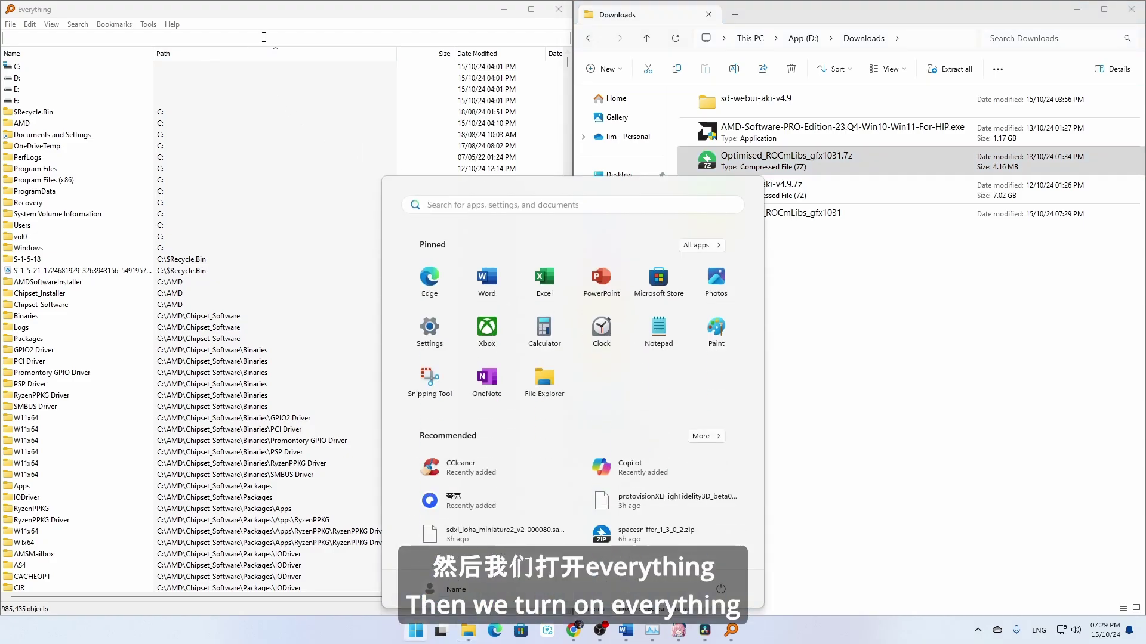
pyautogui.write('evre')
pyautogui.press('BackSpace')
pyautogui.press('BackSpace')
pyautogui.write('e')
pyautogui.press('Return')
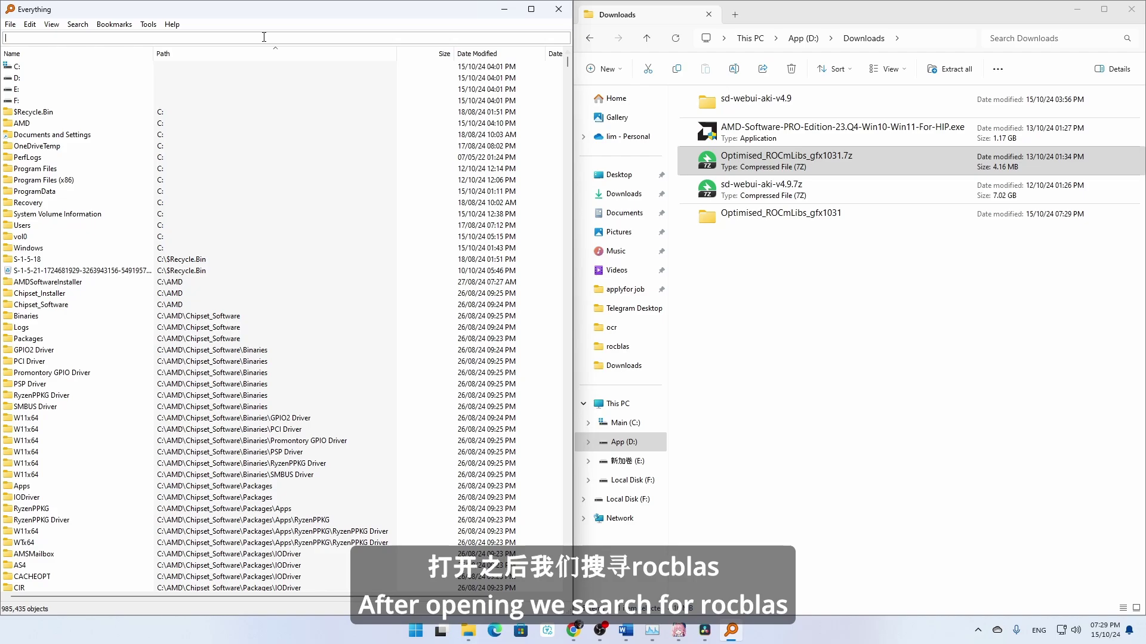
pyautogui.write('rocblas')
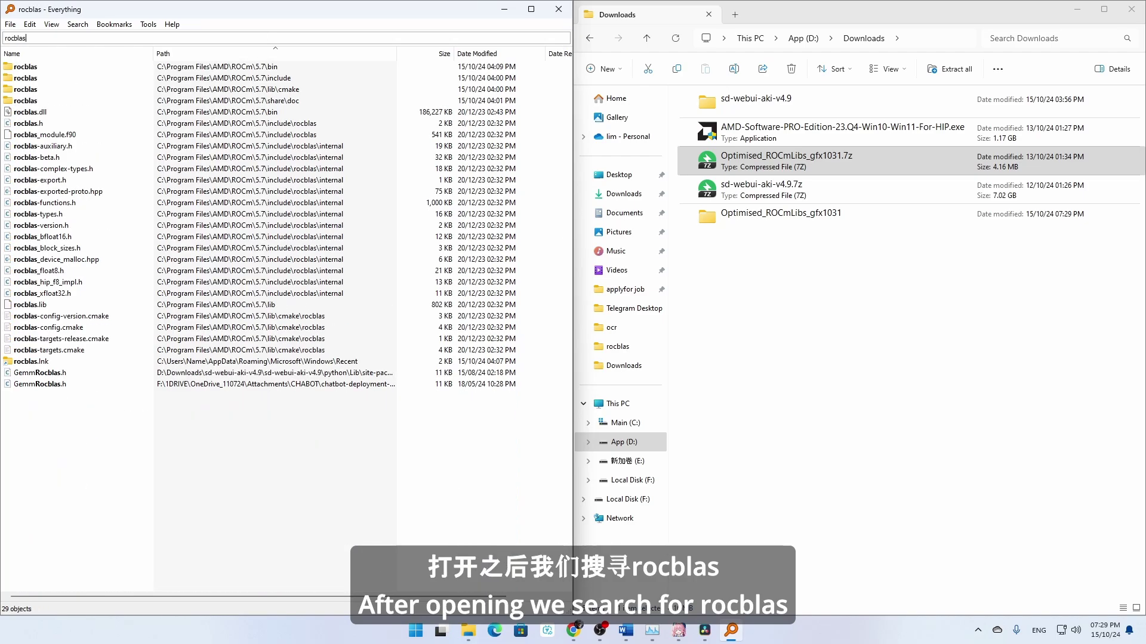
pyautogui.doubleClick(19, 68)
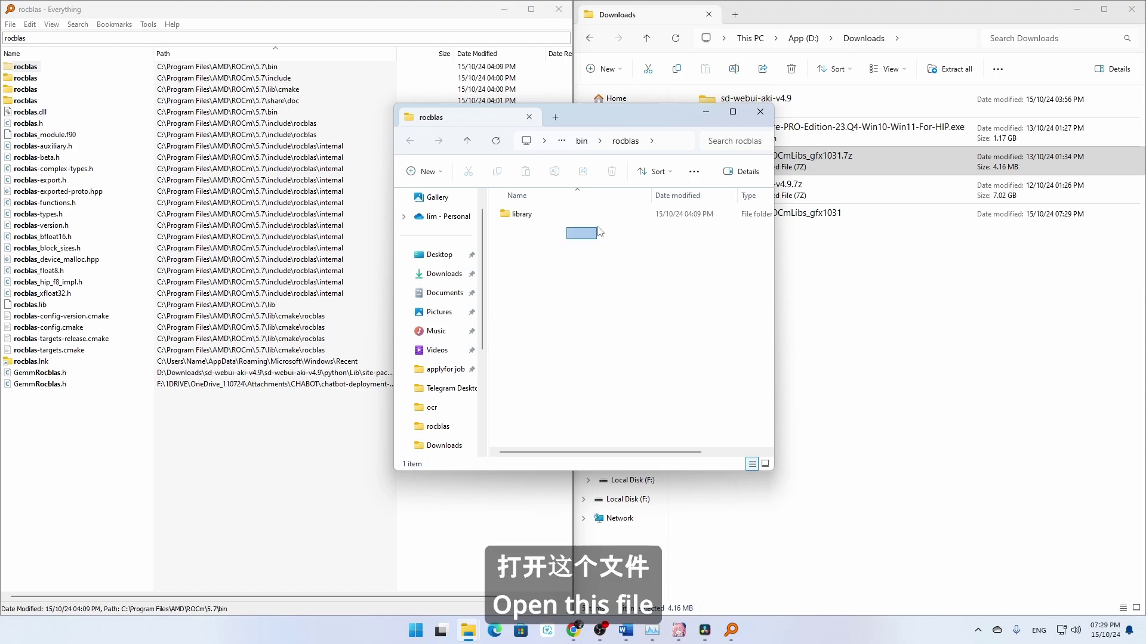
# - Select the library folder in rocblas and move the Downloads window aside to uncover the desktop for a backup
pyautogui.moveTo(598, 228); pyautogui.dragTo(619, 214)
pyautogui.moveTo(898, 24); pyautogui.dragTo(895, 271)
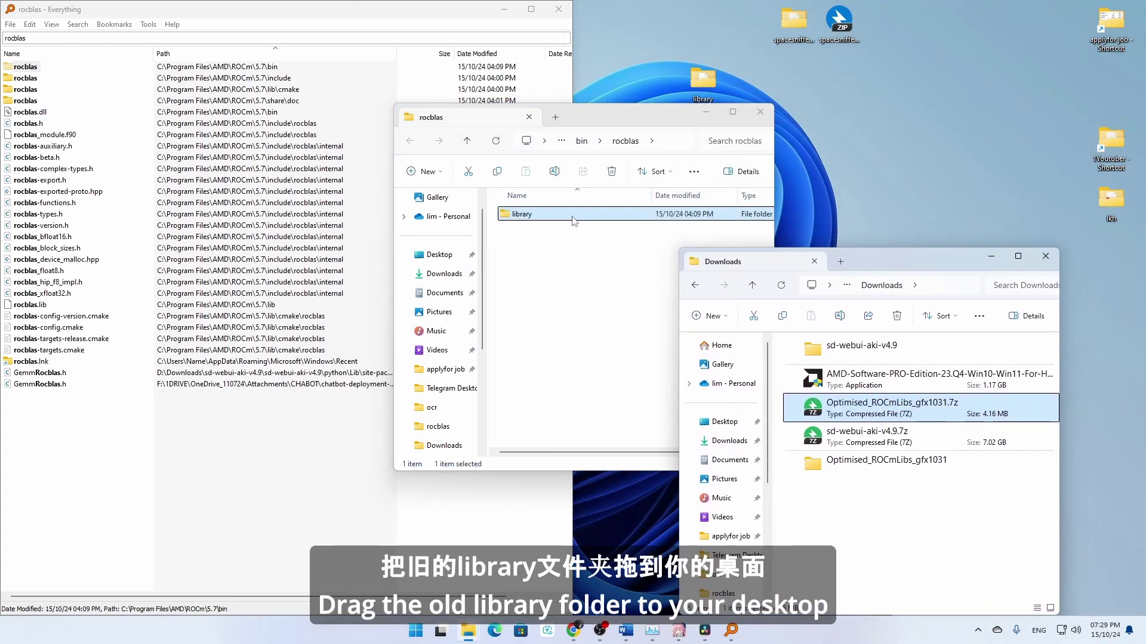
pyautogui.click(824, 160)
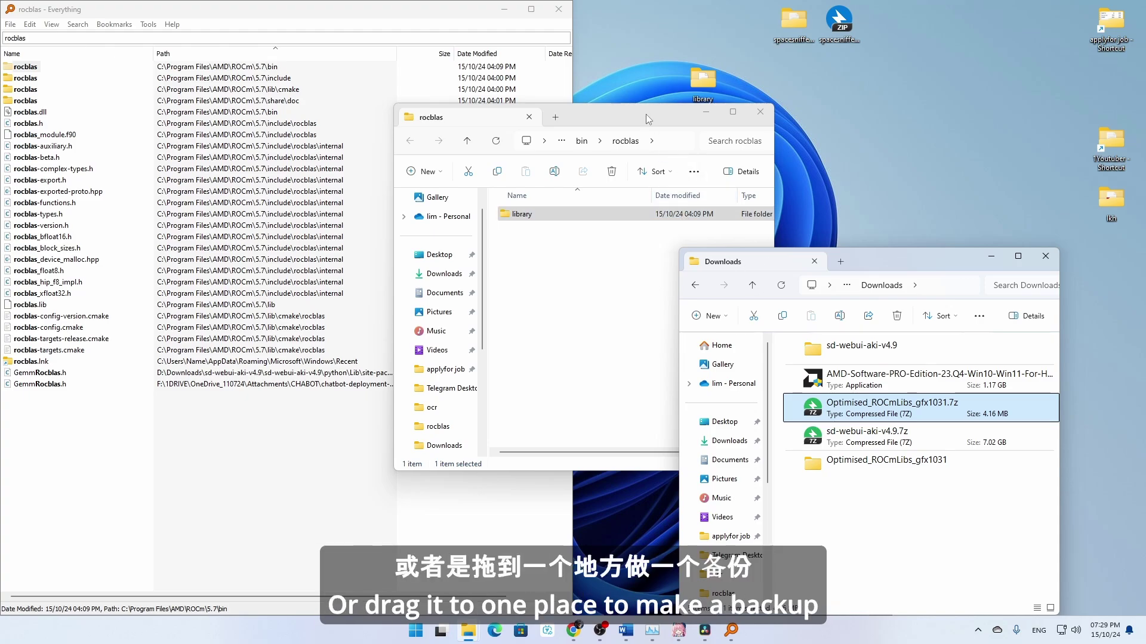
# - Maximize the rocblas folder window and open the extracted Optimised_ROCmLibs_gfx1031 folder from Downloads over it
pyautogui.click(738, 114)
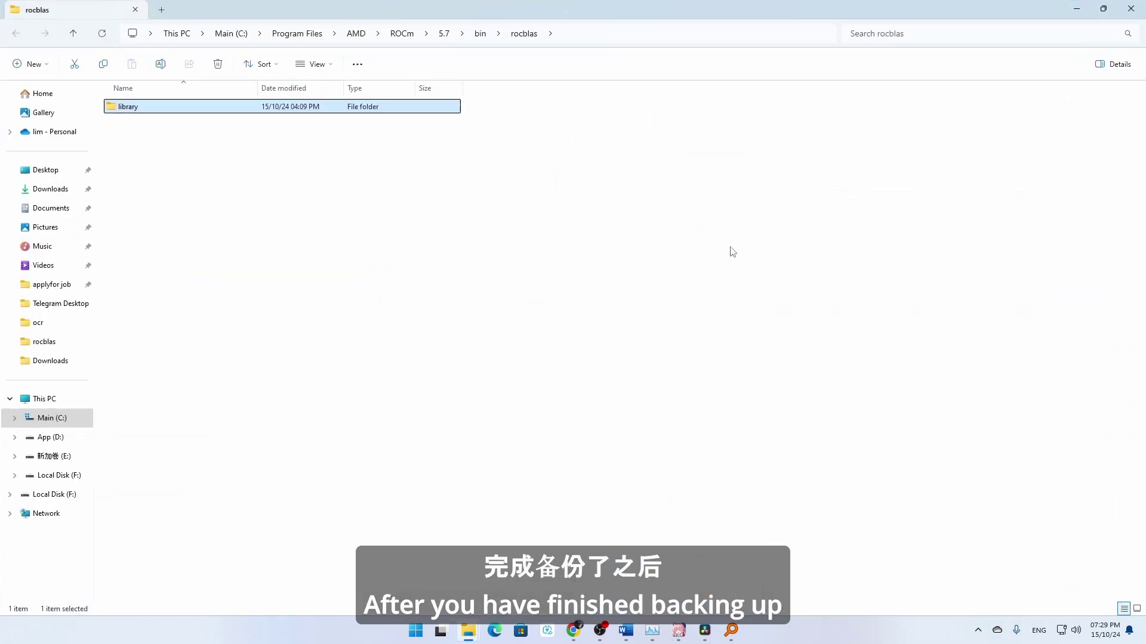
pyautogui.hotkey('alt', 'Tab')
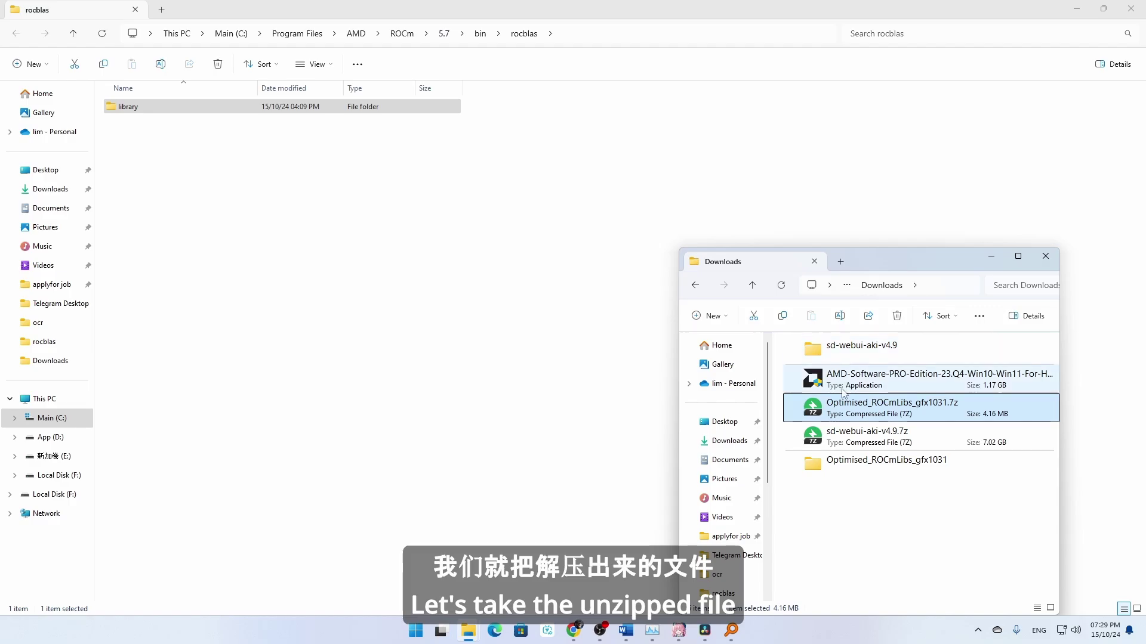
pyautogui.doubleClick(845, 464)
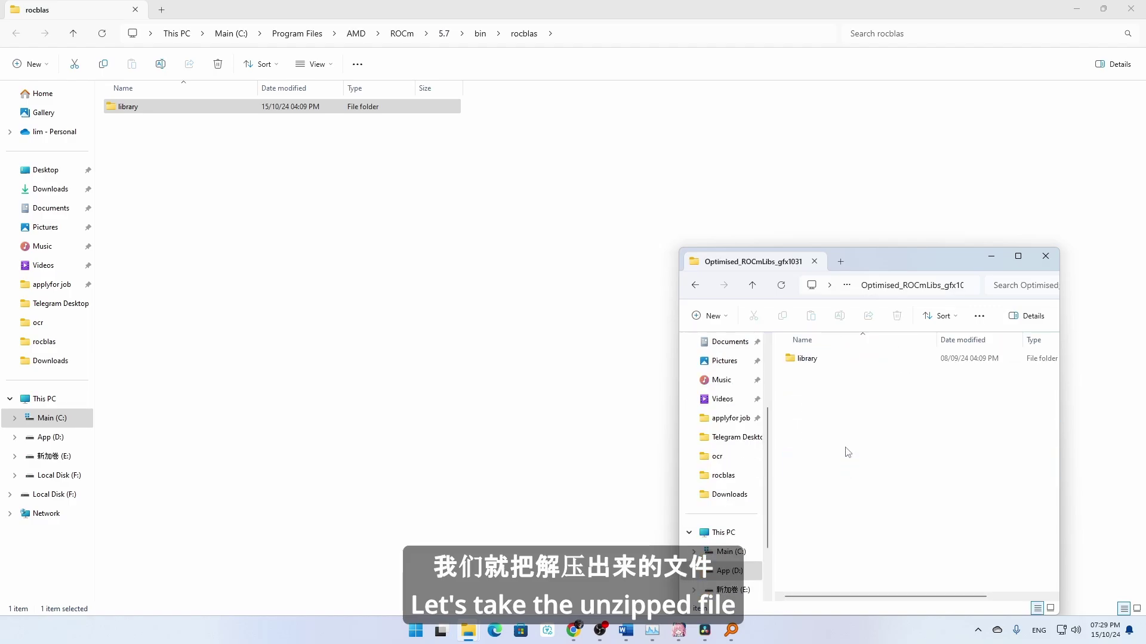
pyautogui.moveTo(823, 357); pyautogui.dragTo(245, 111)
pyautogui.hotkey('alt', 'Tab')
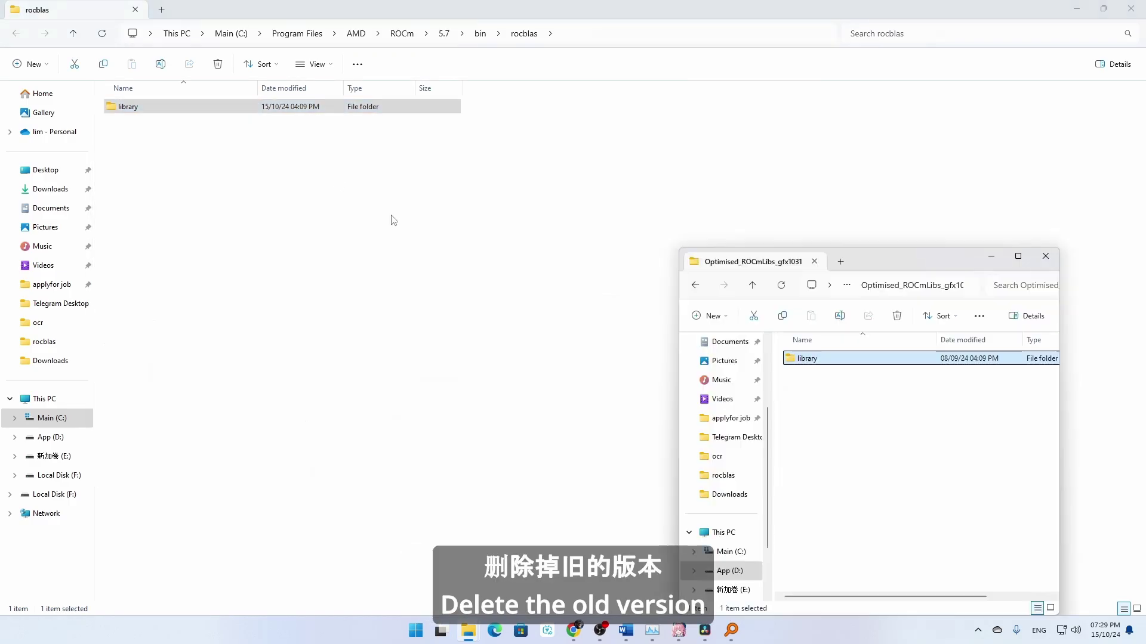
pyautogui.click(922, 254)
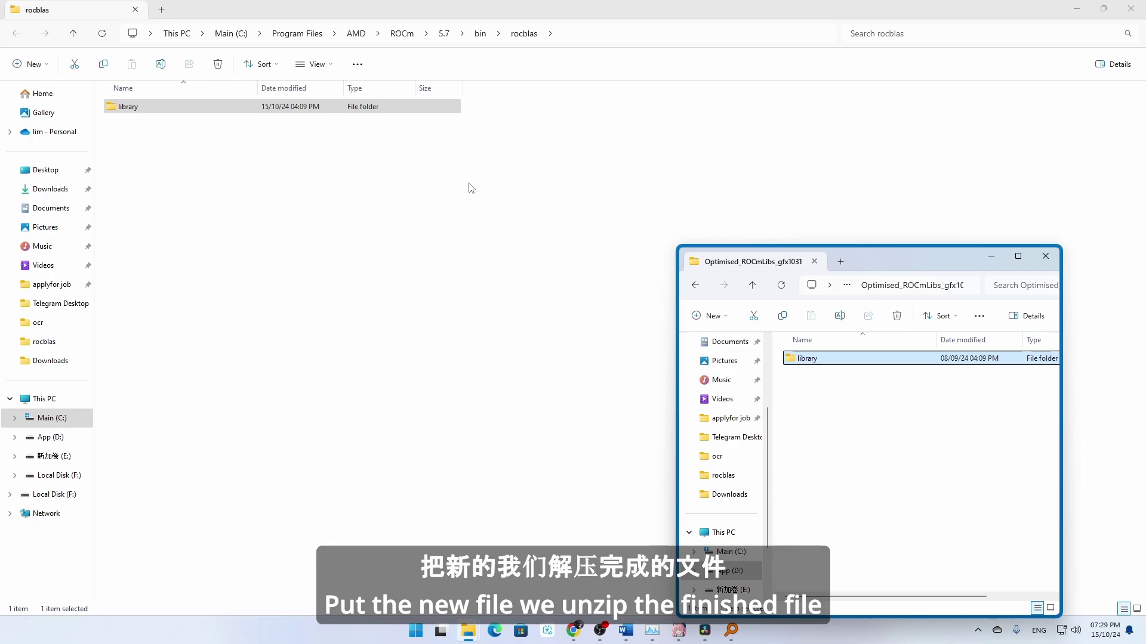
# - Permanently delete the old library folder from C:\Program Files\AMD\ROCm\5.7\bin\rocblas, granting administrator permission
pyautogui.moveTo(264, 140); pyautogui.dragTo(348, 109)
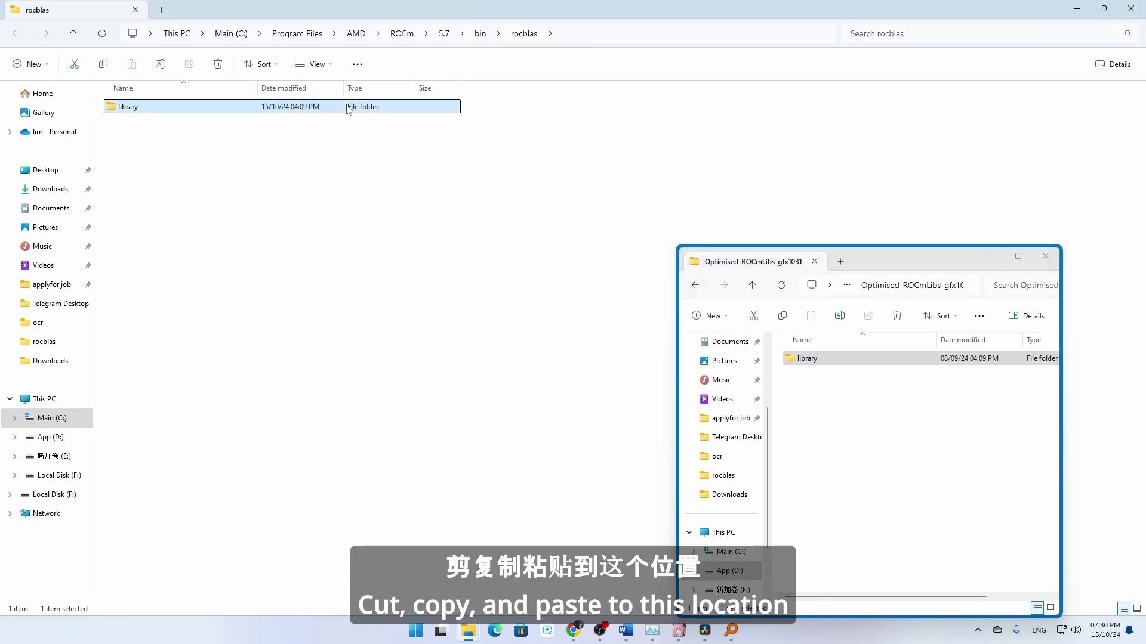
pyautogui.hotkey('shift', 'Delete')
pyautogui.press('Return')
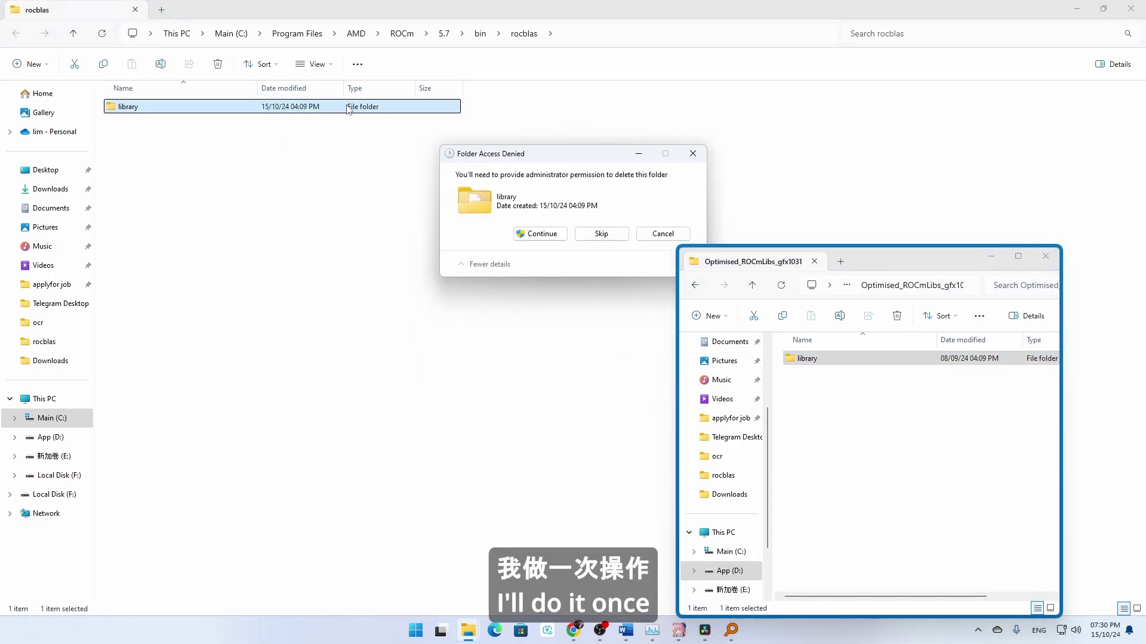
pyautogui.click(540, 234)
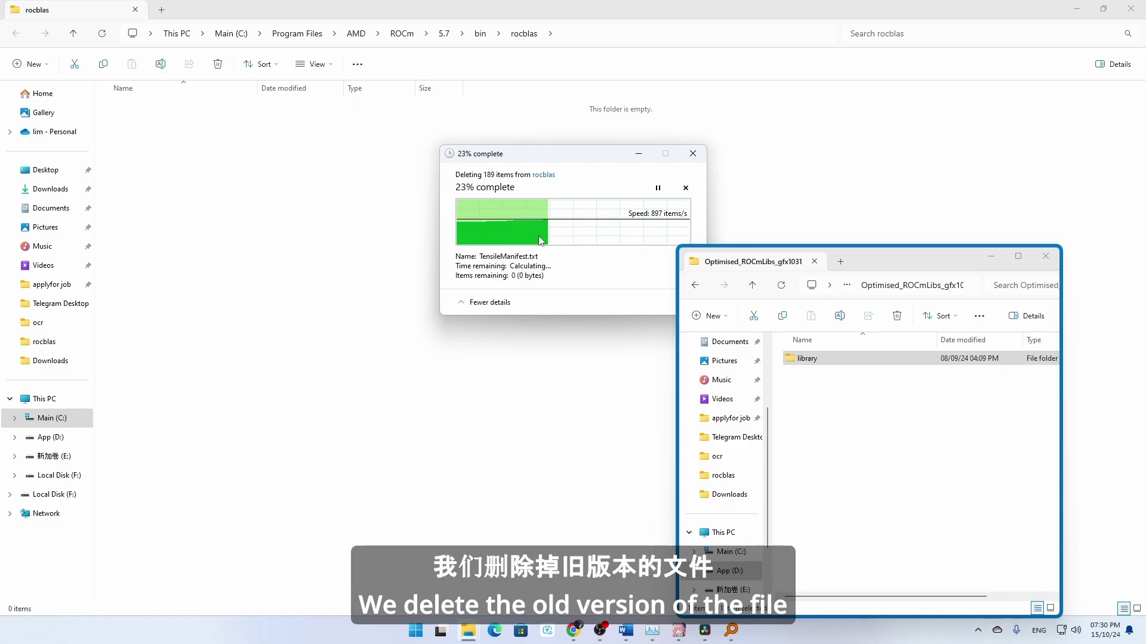
# - Copy the library folder from Optimised_ROCmLibs_gfx1031 into rocblas with administrator permission, and close the source folder window
pyautogui.click(841, 362)
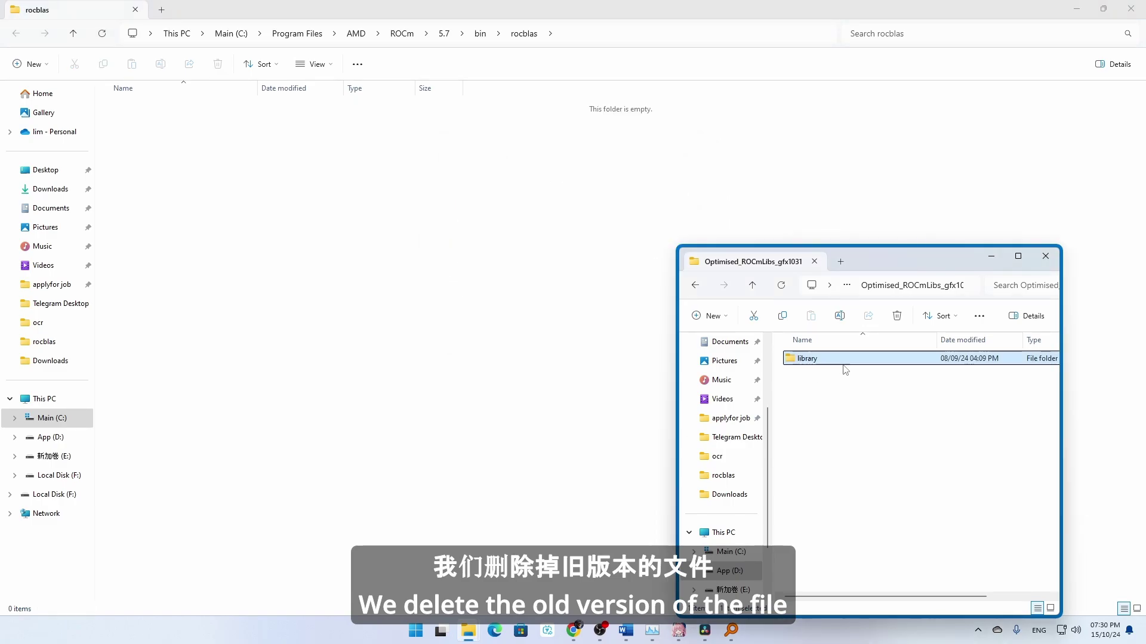
pyautogui.moveTo(510, 287); pyautogui.dragTo(405, 264)
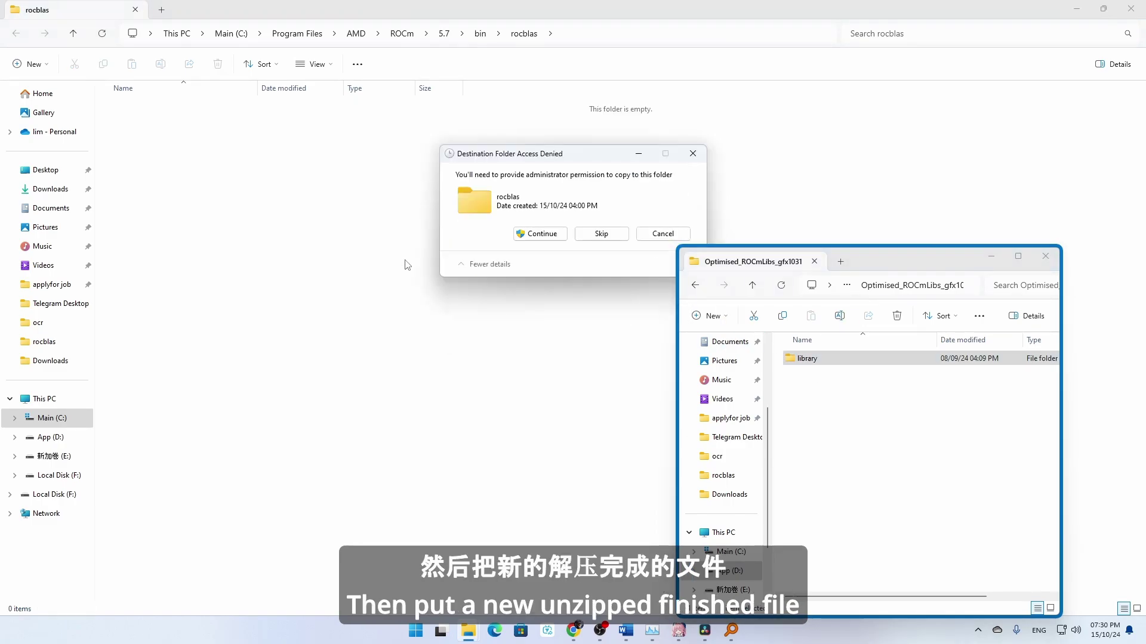
pyautogui.click(550, 236)
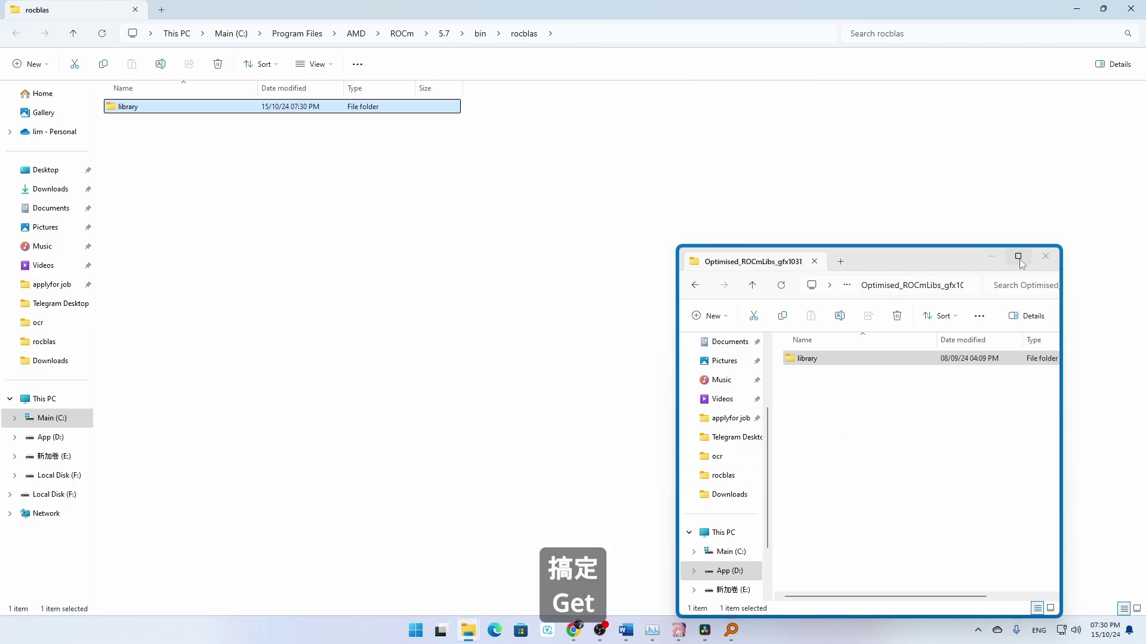
pyautogui.click(1043, 258)
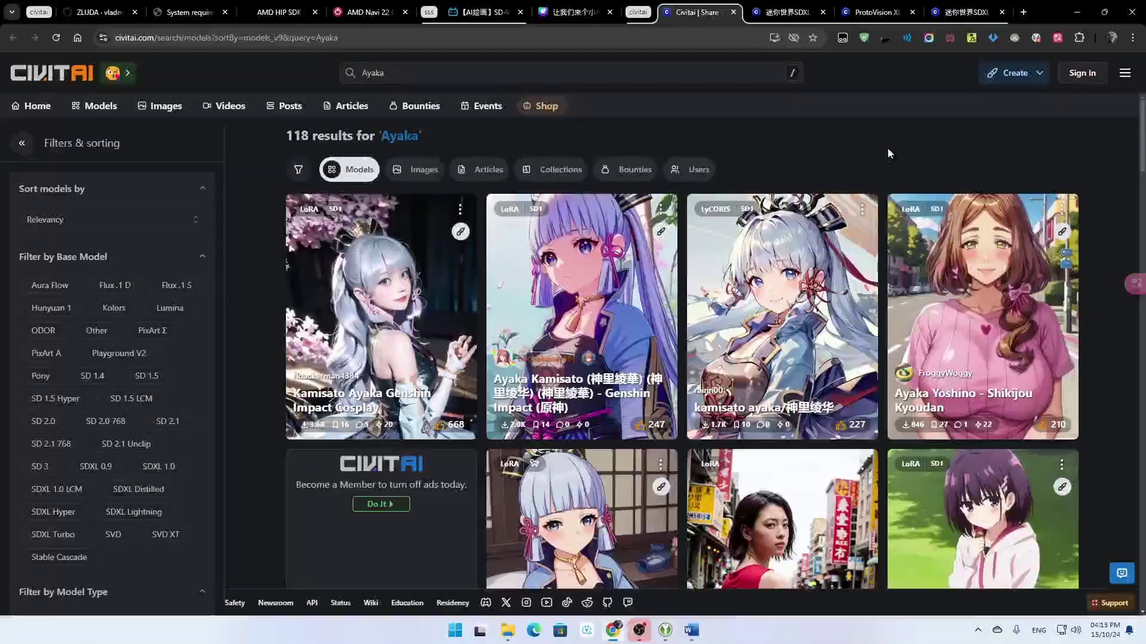
# - Run A绘世启动器.exe from the sd-webui-aki-v4.9 folder to start the web UI, check the launcher console, and minimize it
pyautogui.hotkey('alt', 'Tab')
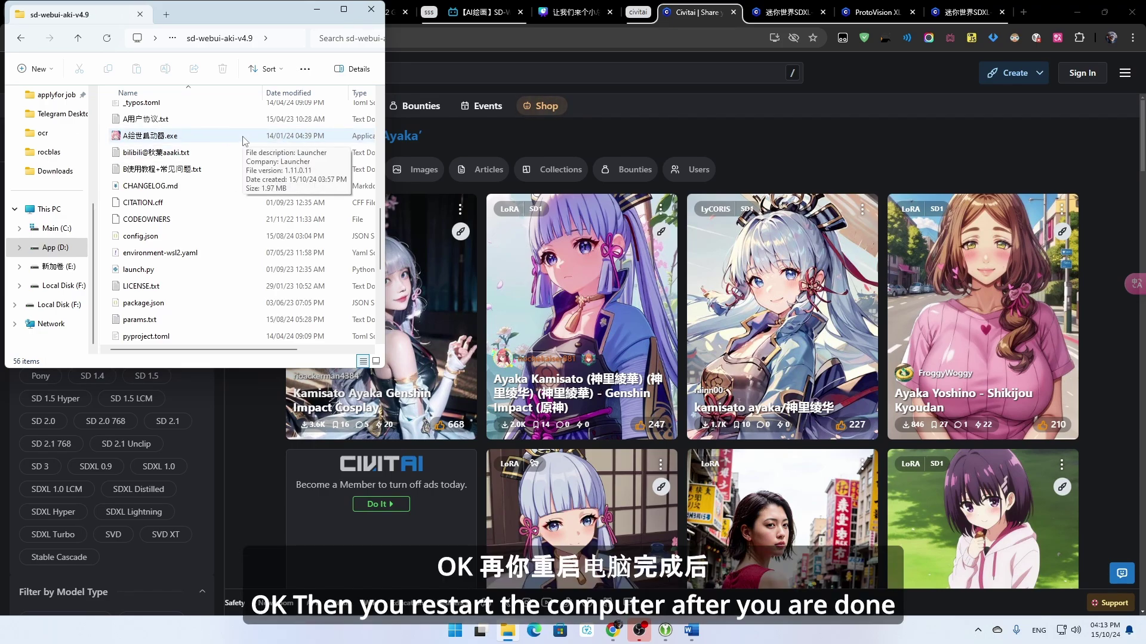
pyautogui.doubleClick(243, 141)
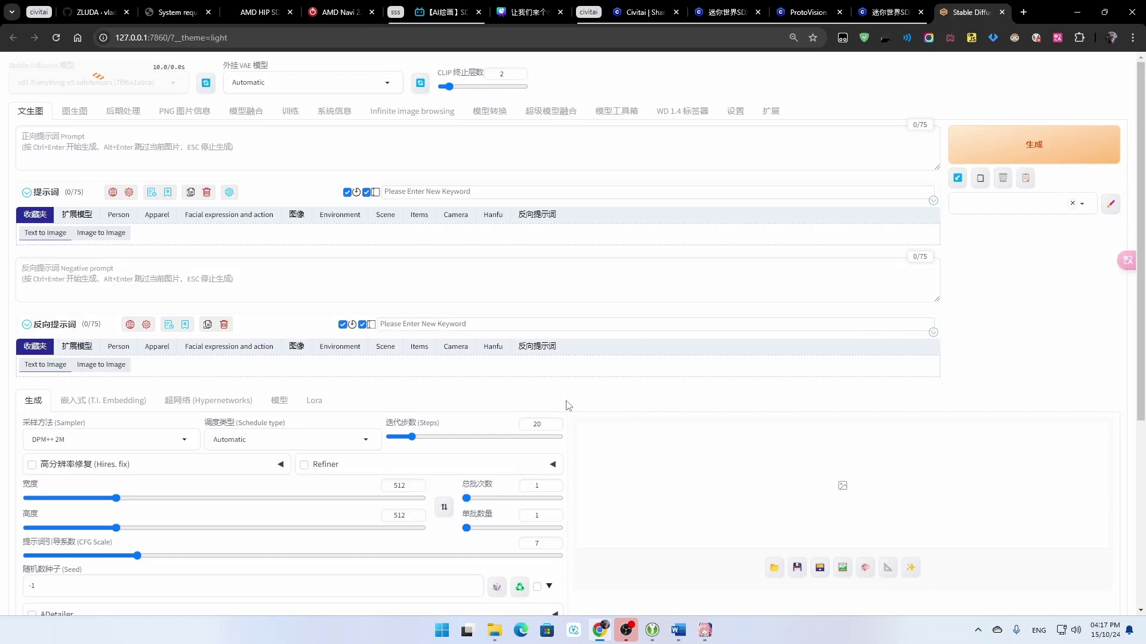
pyautogui.hotkey('alt', 'Tab')
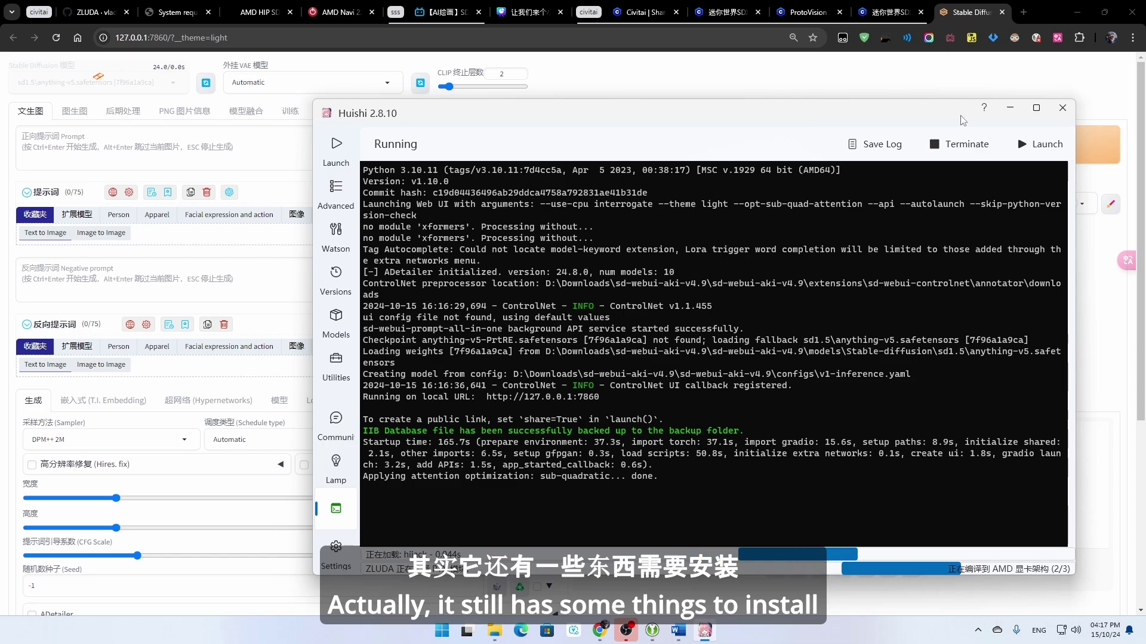
pyautogui.click(1010, 107)
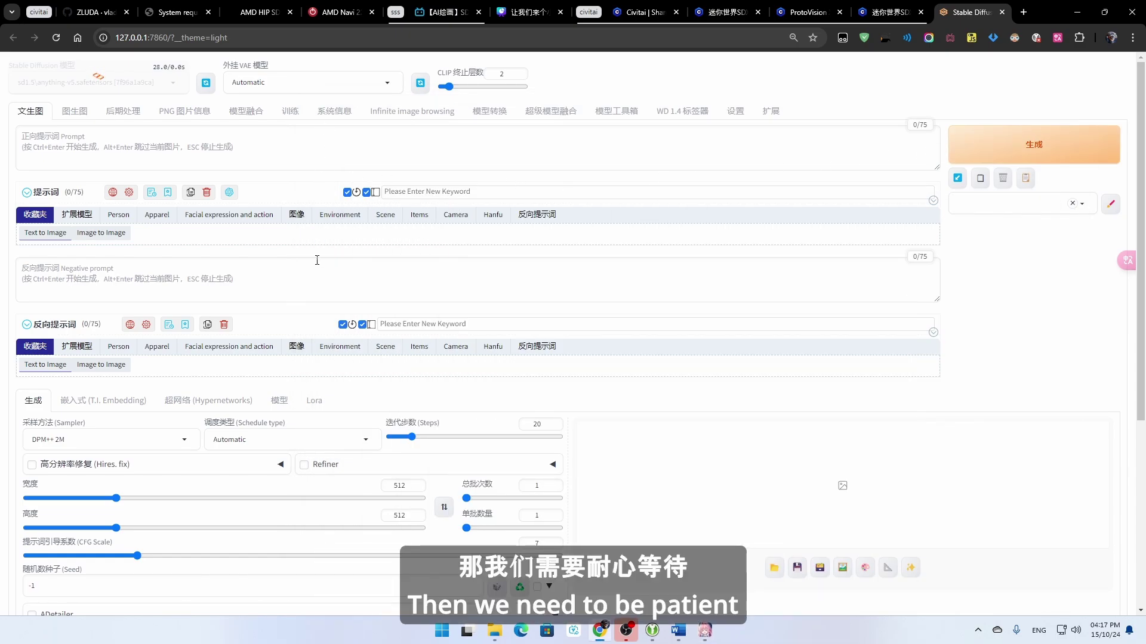
# - Switch to the browser showing the Civitai page of 迷你世界SDXL-miniature world SDXL
pyautogui.hotkey('alt', 'Tab')
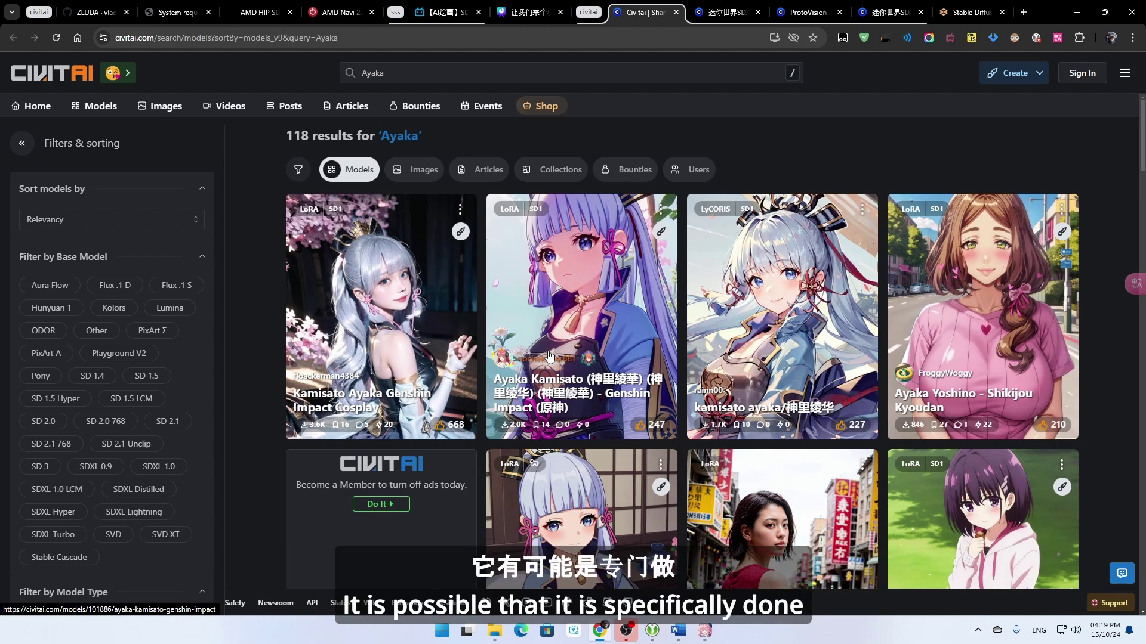
pyautogui.hotkey('alt', 'Tab')
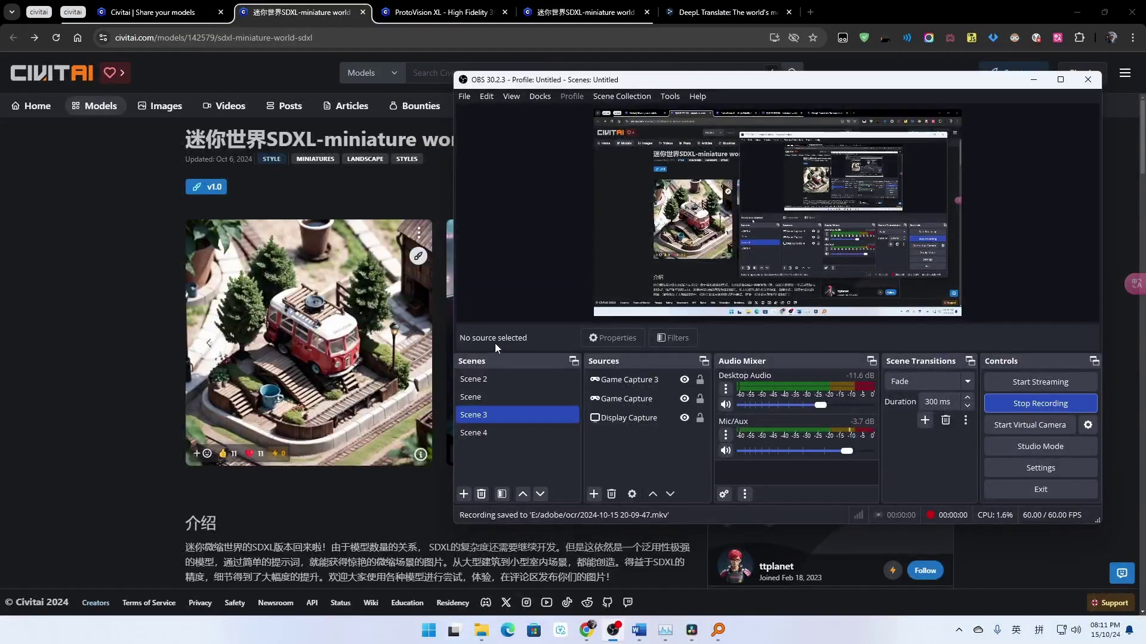
pyautogui.click(116, 259)
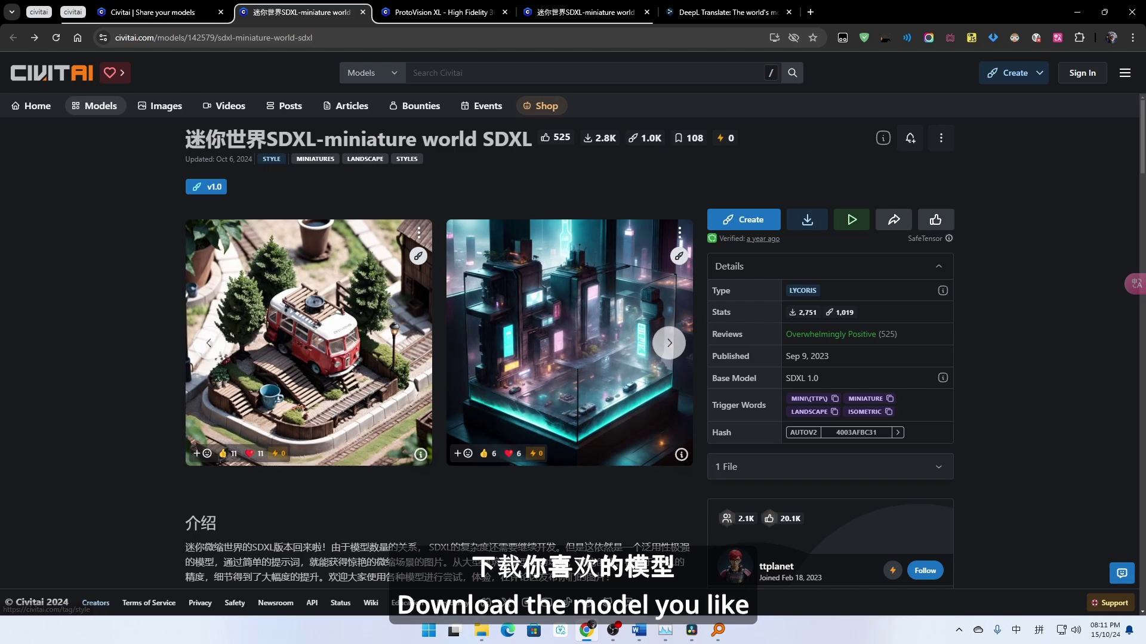
# - Highlight the start of the model's title and its LYCORIS type entry in the Civitai details
pyautogui.moveTo(186, 139); pyautogui.dragTo(266, 139)
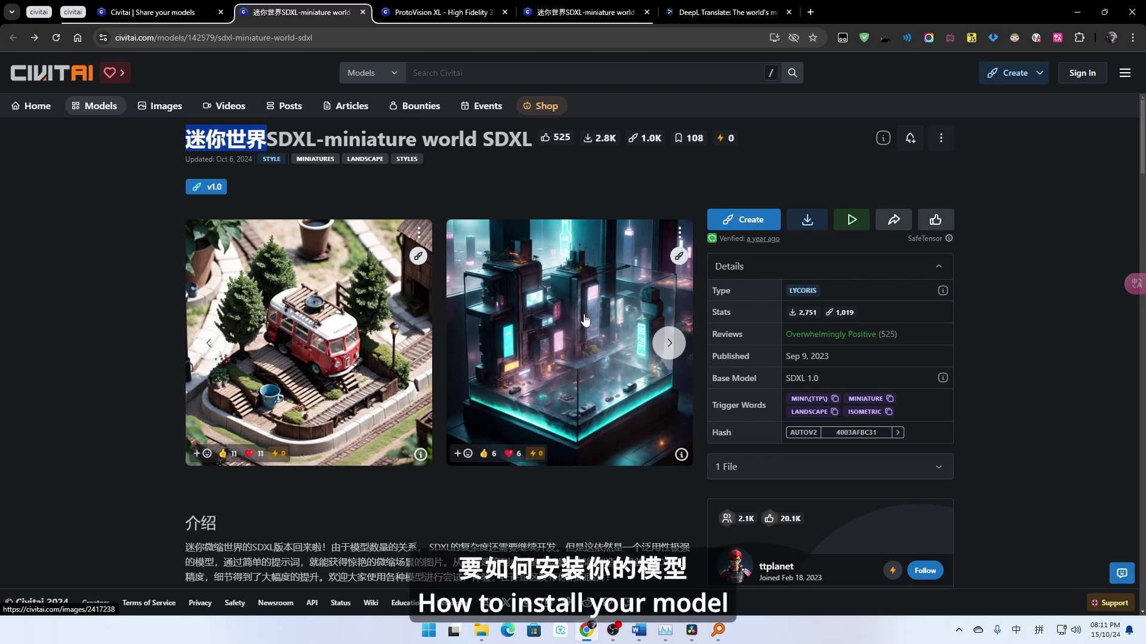
pyautogui.moveTo(829, 294); pyautogui.dragTo(790, 298)
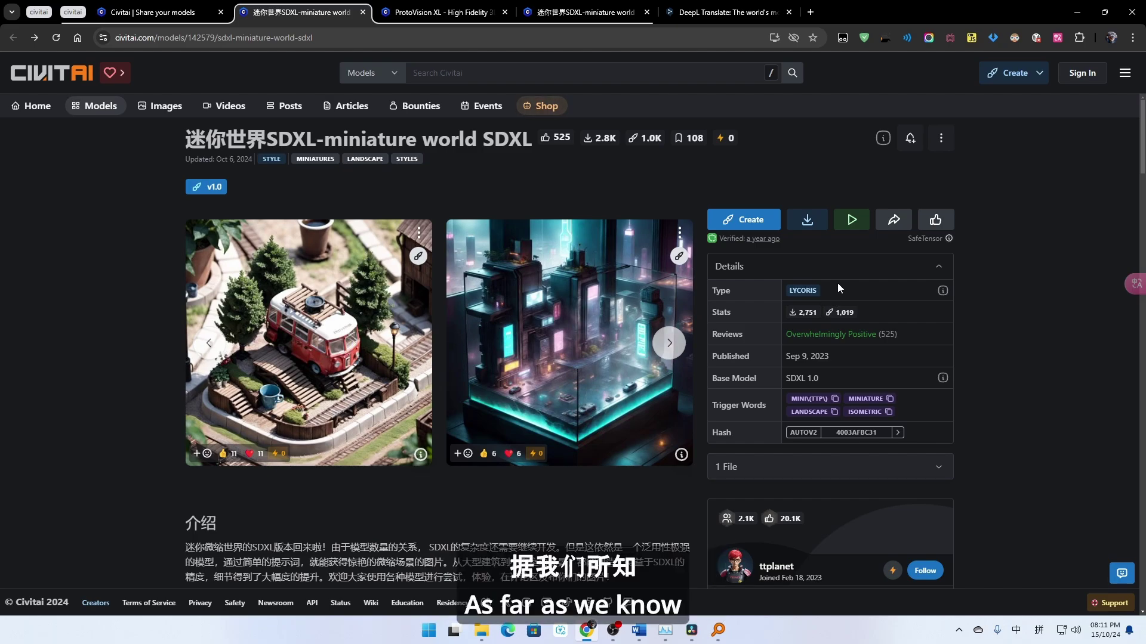
pyautogui.moveTo(789, 290); pyautogui.dragTo(822, 292)
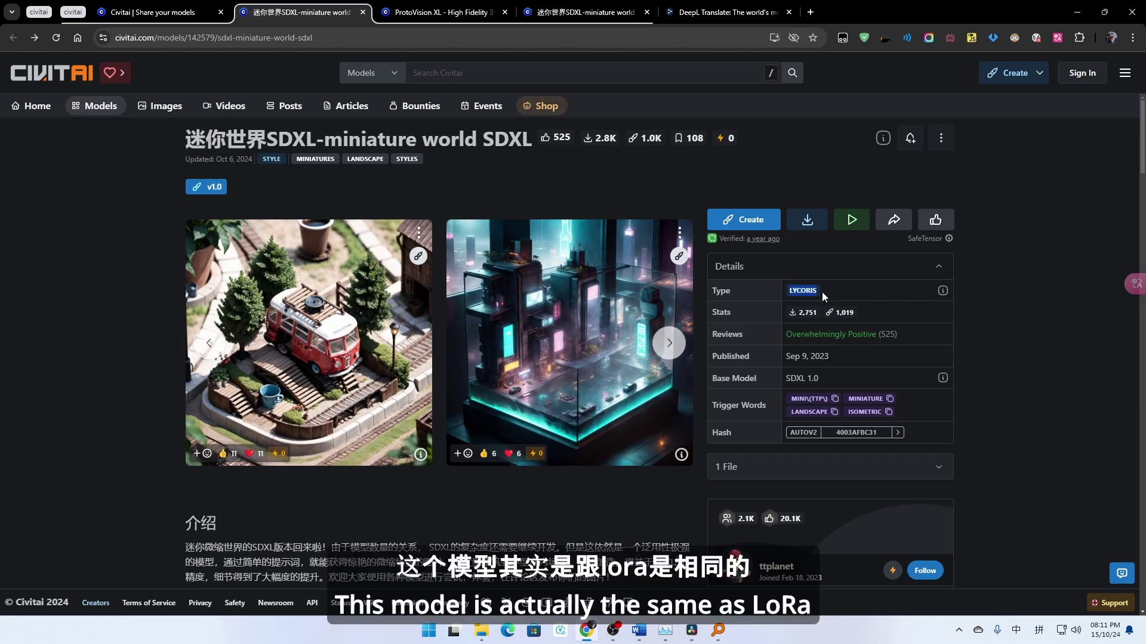
pyautogui.moveTo(737, 287); pyautogui.dragTo(712, 293)
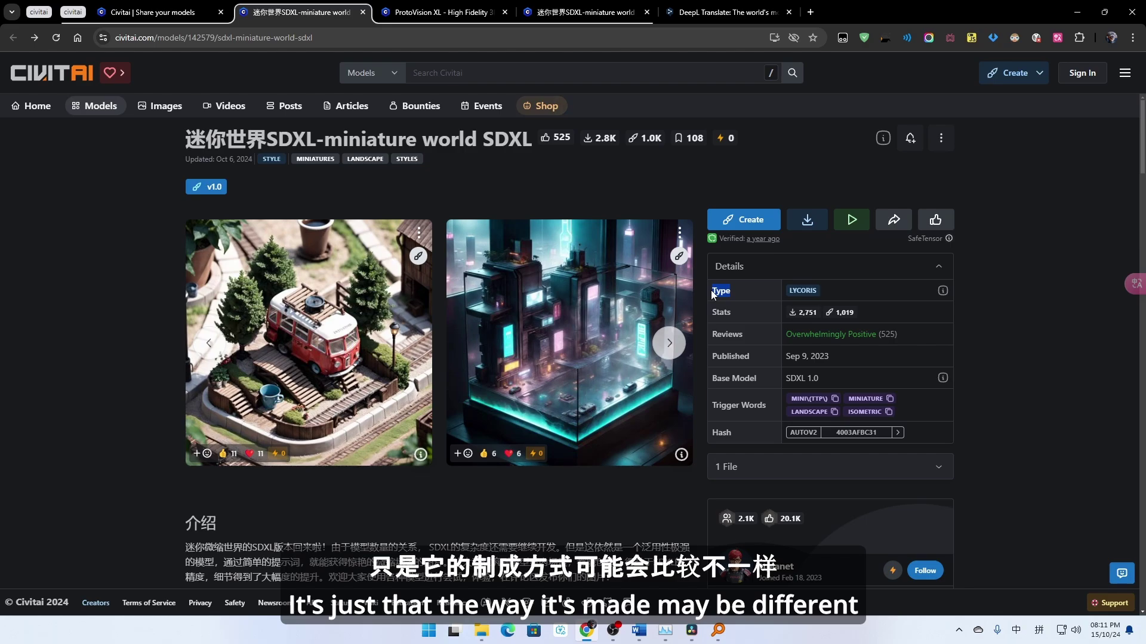
pyautogui.click(728, 310)
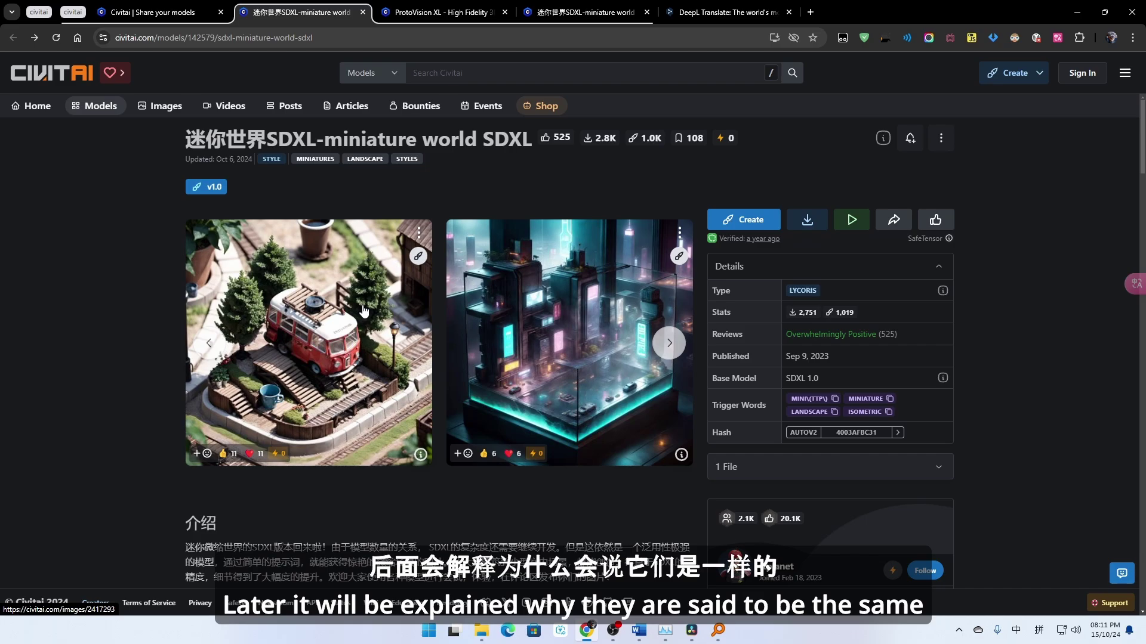
# - Request the download of the miniature world SDXL model file and dismiss the save dialog
pyautogui.click(819, 222)
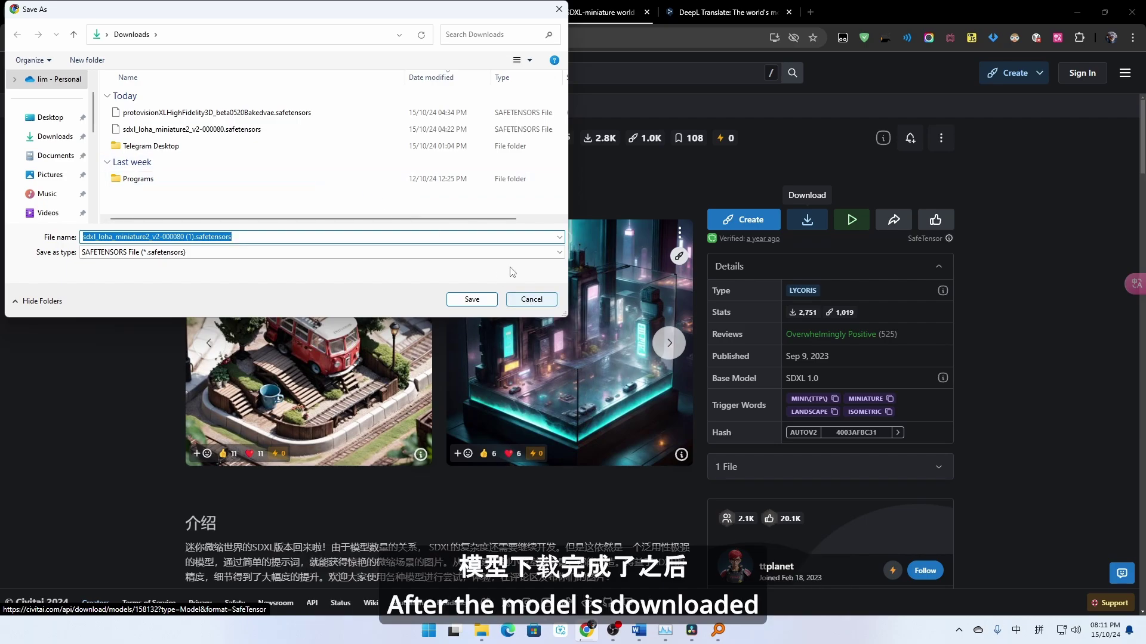
pyautogui.click(531, 299)
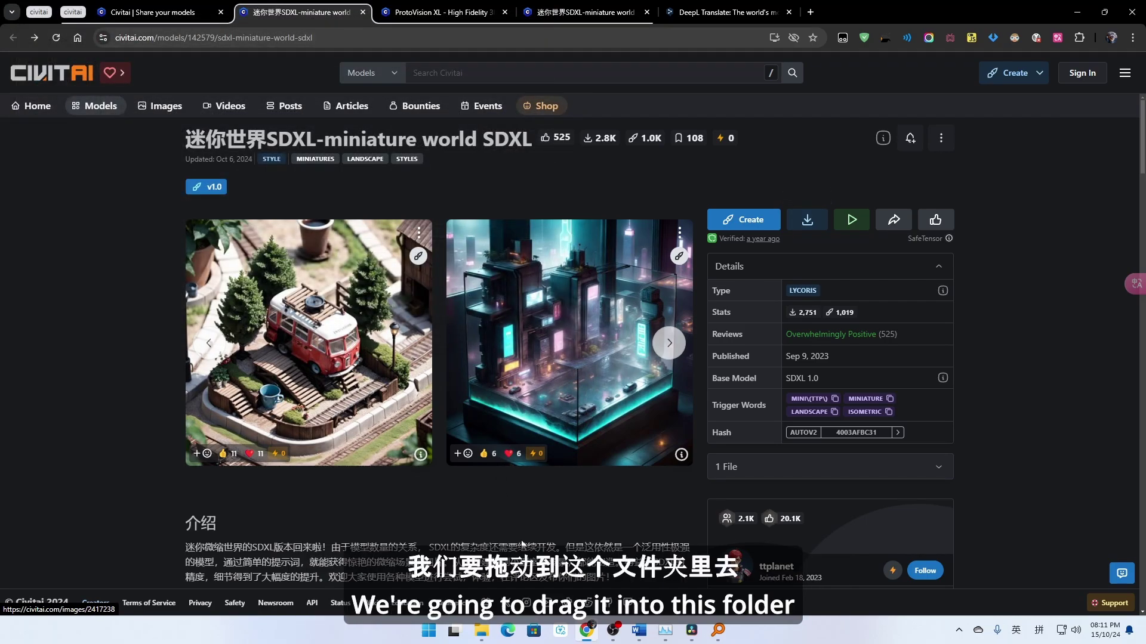
# - Switch to File Explorer and open the models\Lora folder inside sd-webui-aki-v4.9
pyautogui.moveTo(482, 632)
pyautogui.click(518, 555)
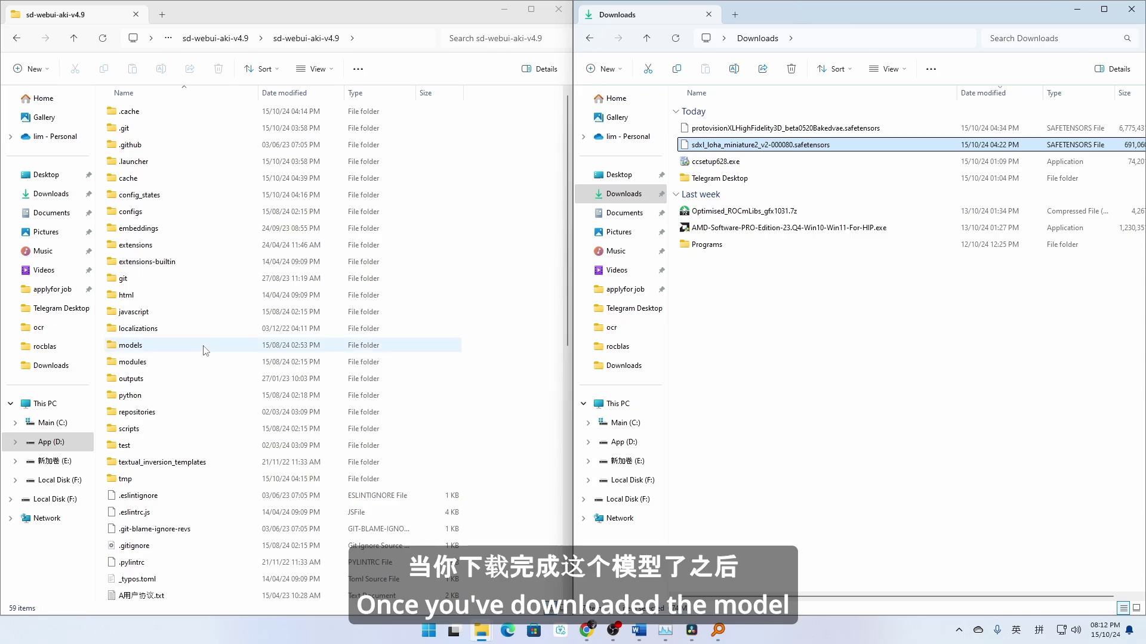
pyautogui.click(201, 38)
pyautogui.doubleClick(244, 115)
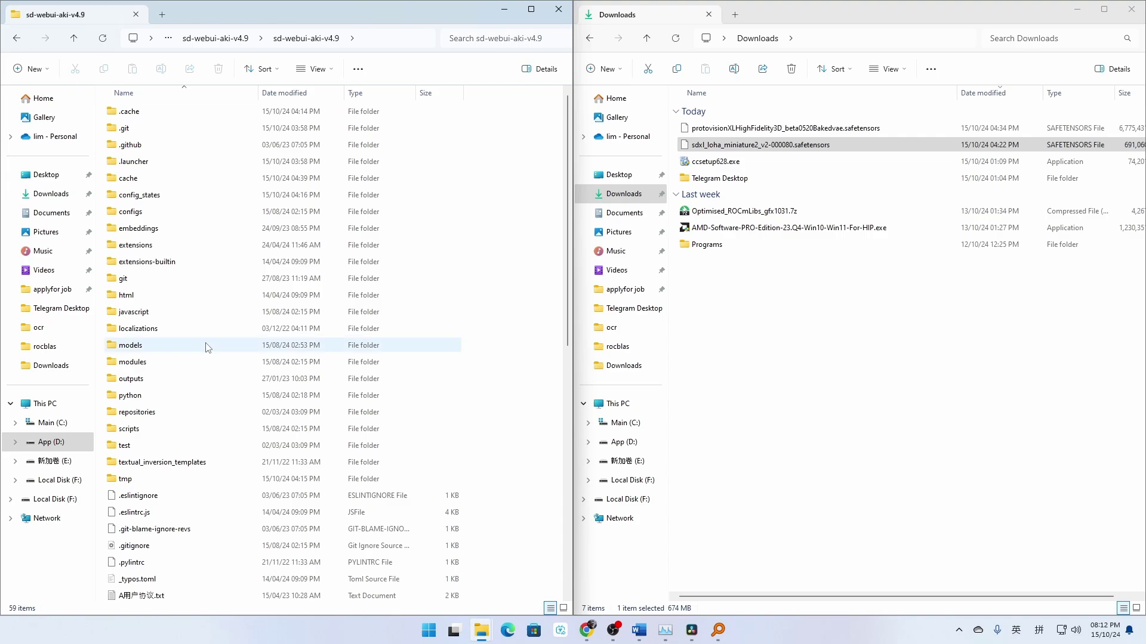
pyautogui.click(208, 347)
pyautogui.doubleClick(208, 347)
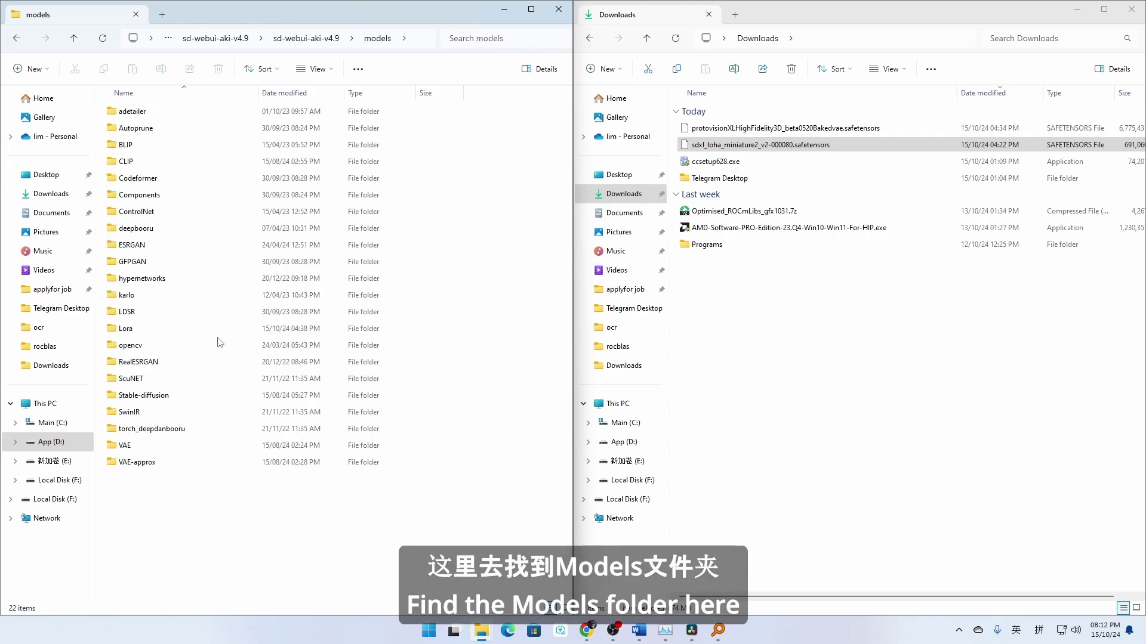
pyautogui.doubleClick(195, 328)
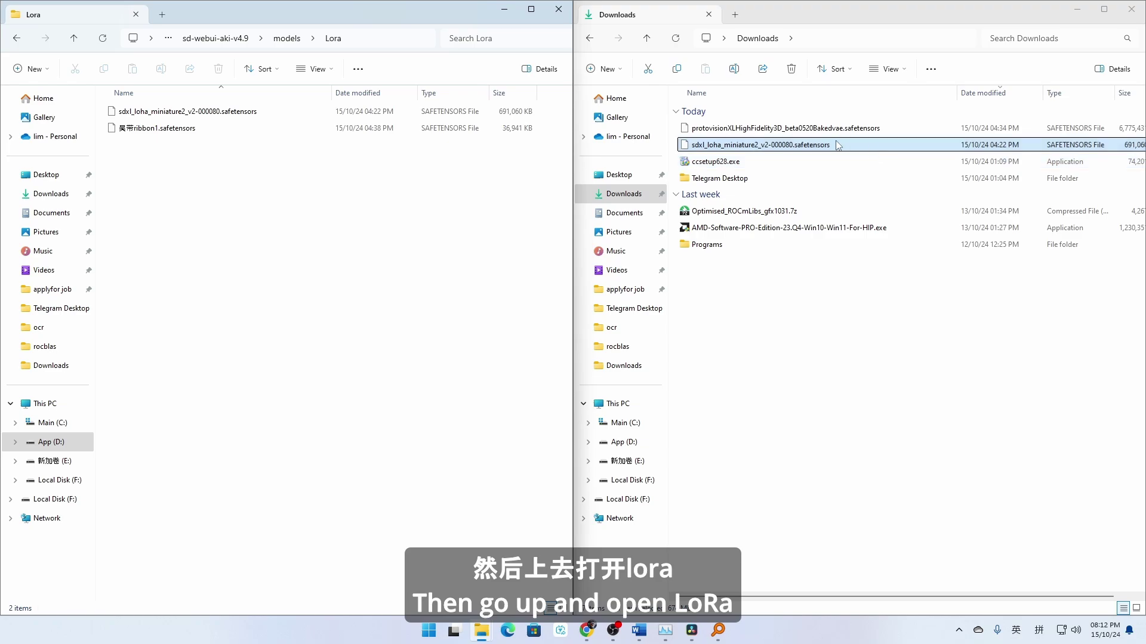
# - Copy sdxl_loha_miniature2_v2-000080.safetensors from Downloads into the Lora folder, and return to the Civitai model page in the browser
pyautogui.moveTo(746, 145); pyautogui.dragTo(359, 160)
pyautogui.click(518, 231)
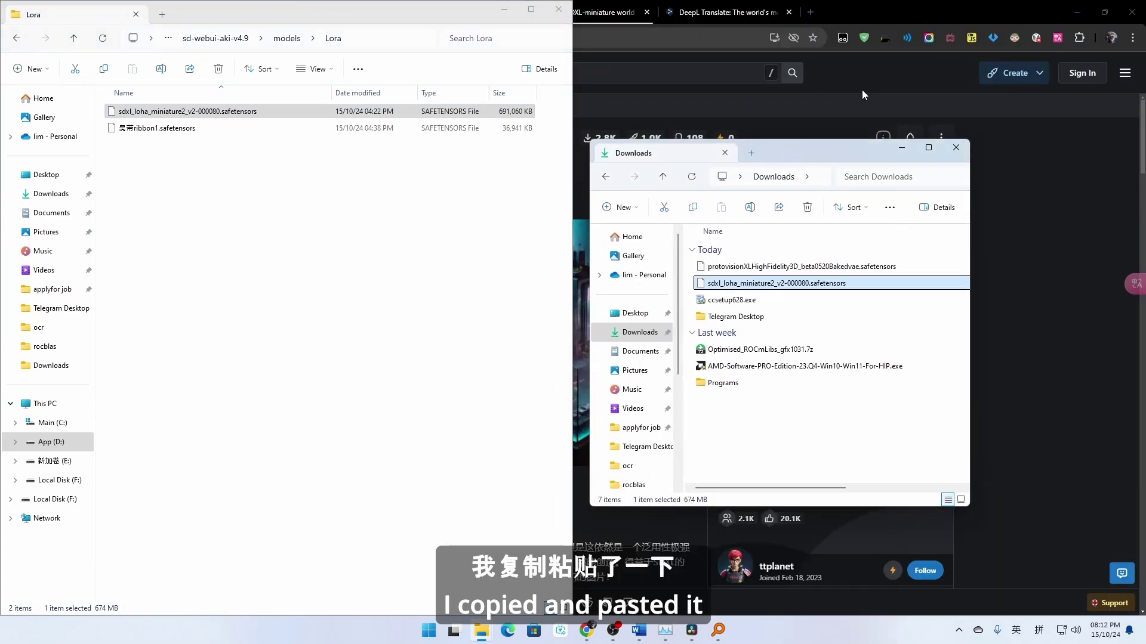
pyautogui.click(862, 90)
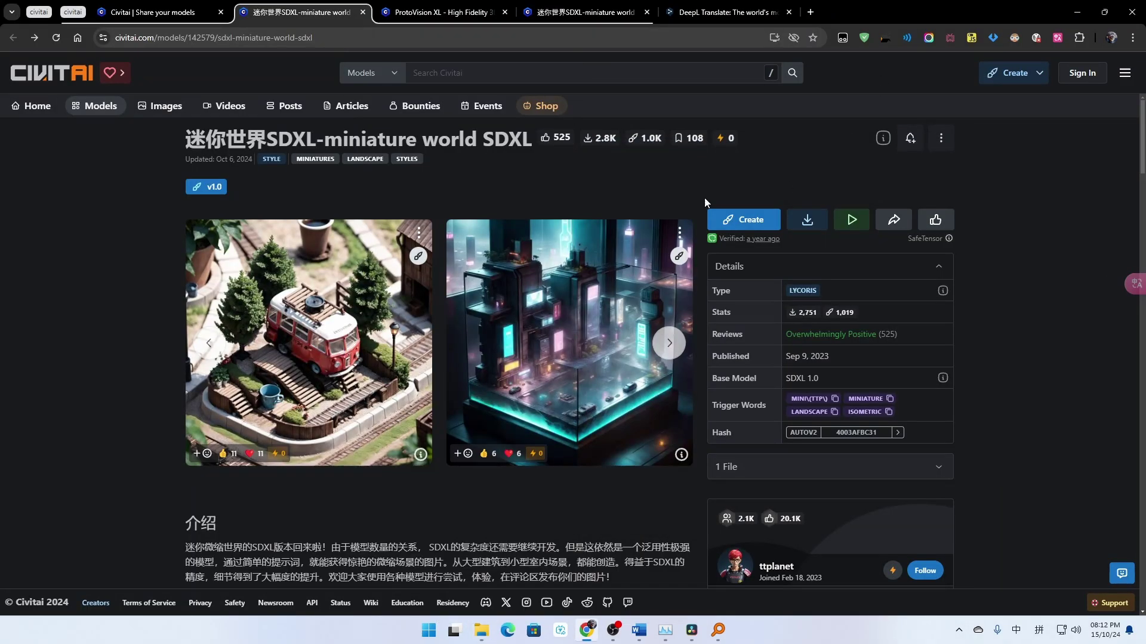
# - Examine the generation data of the red camper van sample image, and switch to the ProtoVision XL checkpoint's Civitai page
pyautogui.click(331, 307)
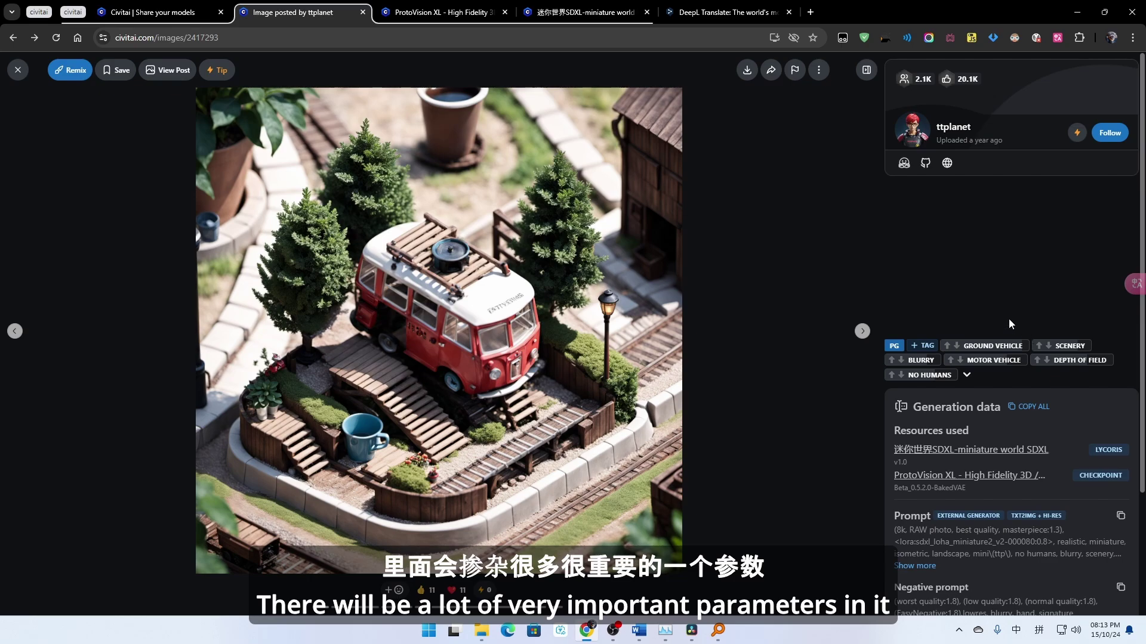
pyautogui.scroll(-3, 1009, 320)
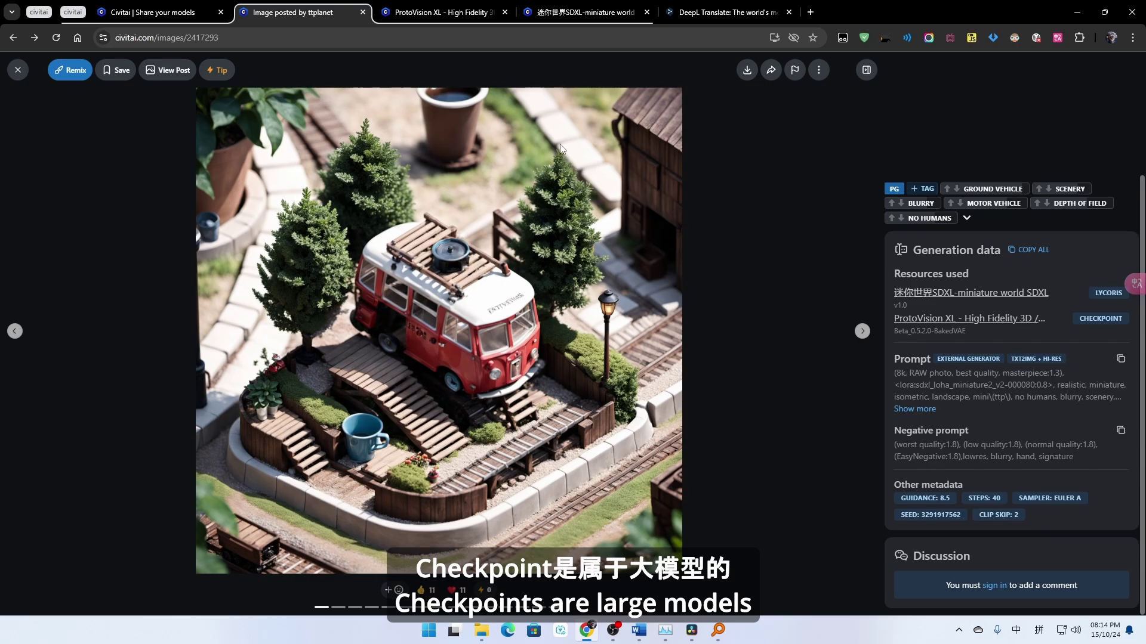
pyautogui.click(459, 12)
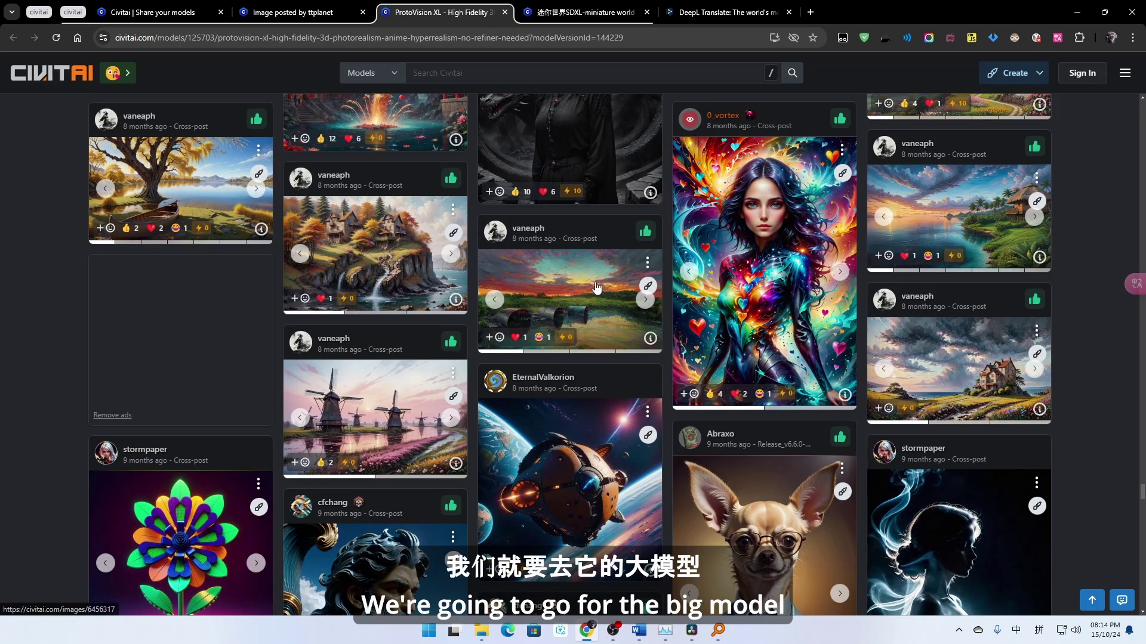
# - Request the download of the ProtoVision XL Beta_0.5.2.0-BakedVAE checkpoint and dismiss the save dialog
pyautogui.scroll(15, 907, 345)
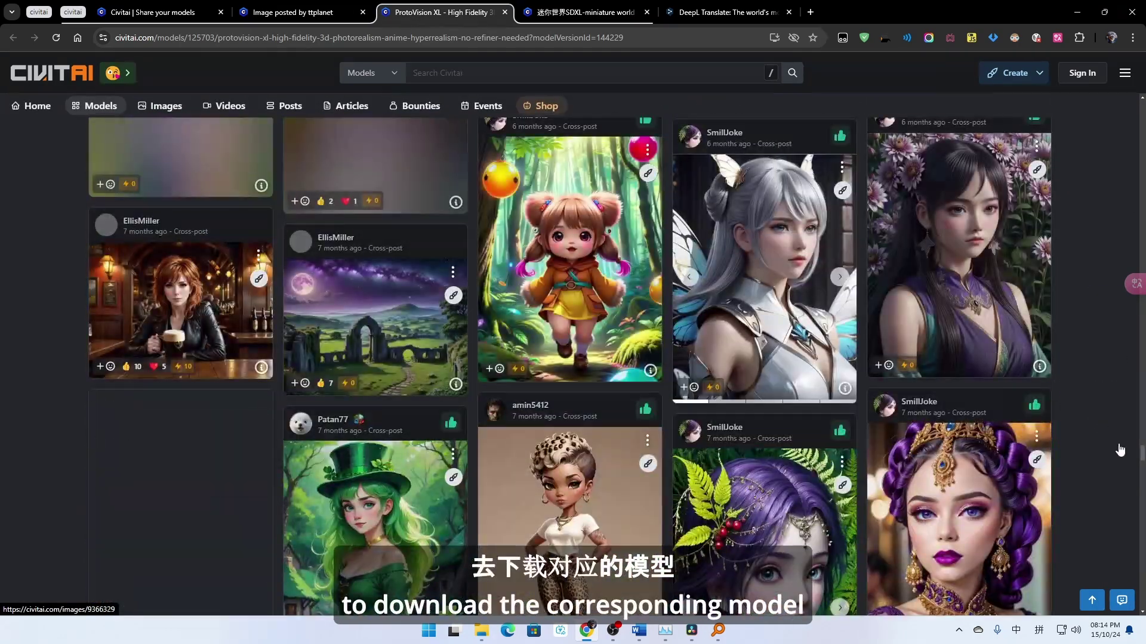
pyautogui.click(1092, 600)
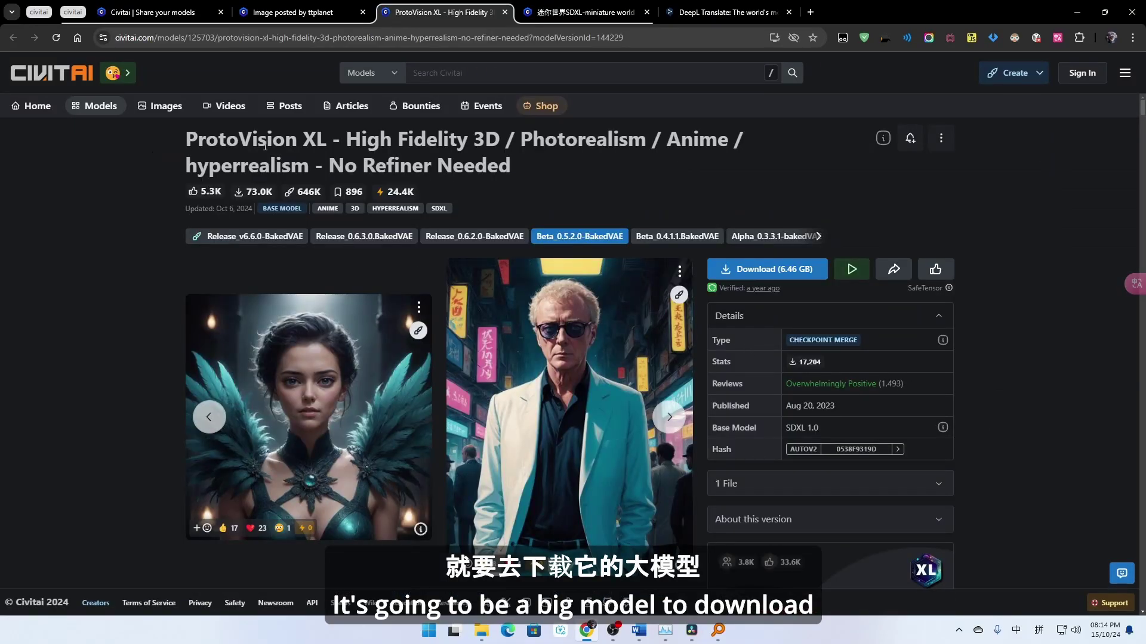
pyautogui.click(805, 275)
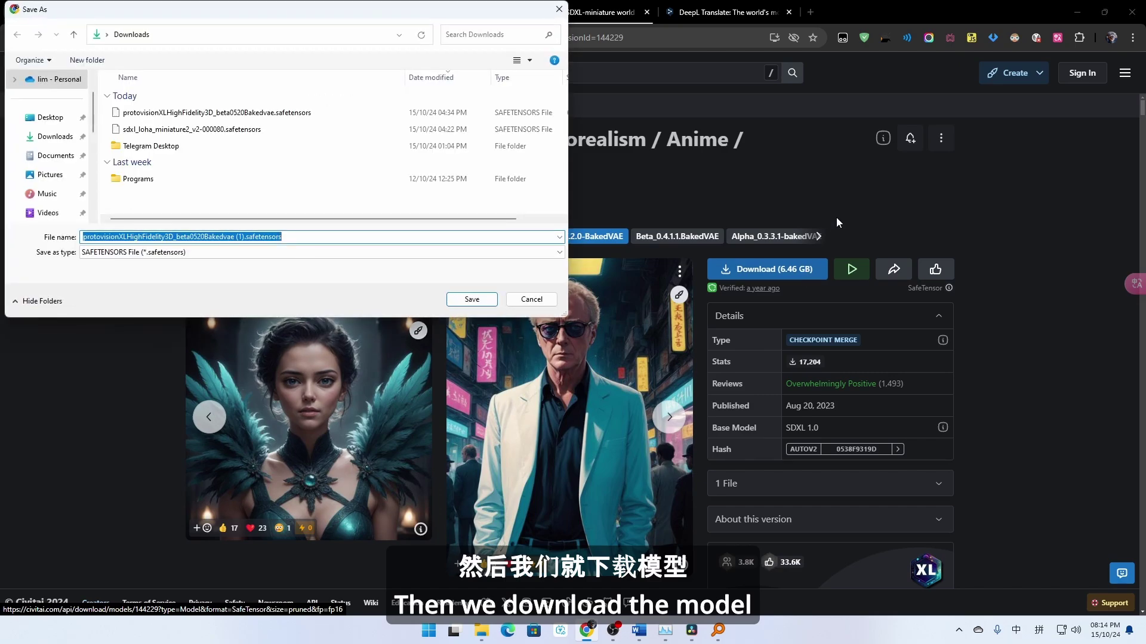
pyautogui.click(525, 300)
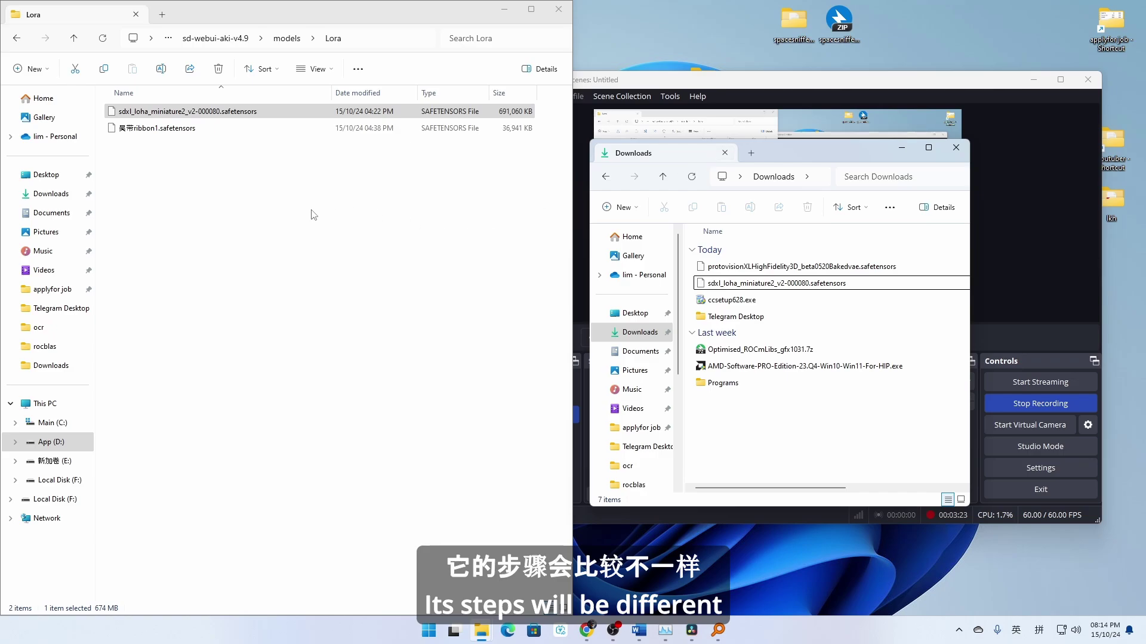
# - Open the models\Stable-diffusion\sd1.5 folder inside sd-webui-aki-v4.9 in File Explorer
pyautogui.click(291, 43)
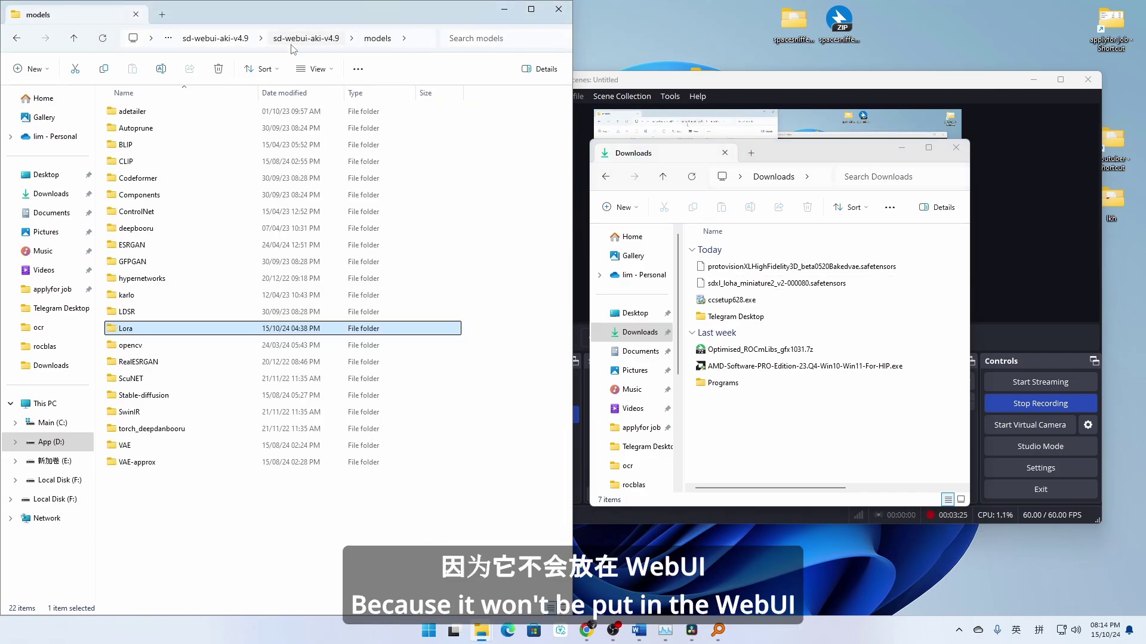
pyautogui.click(274, 40)
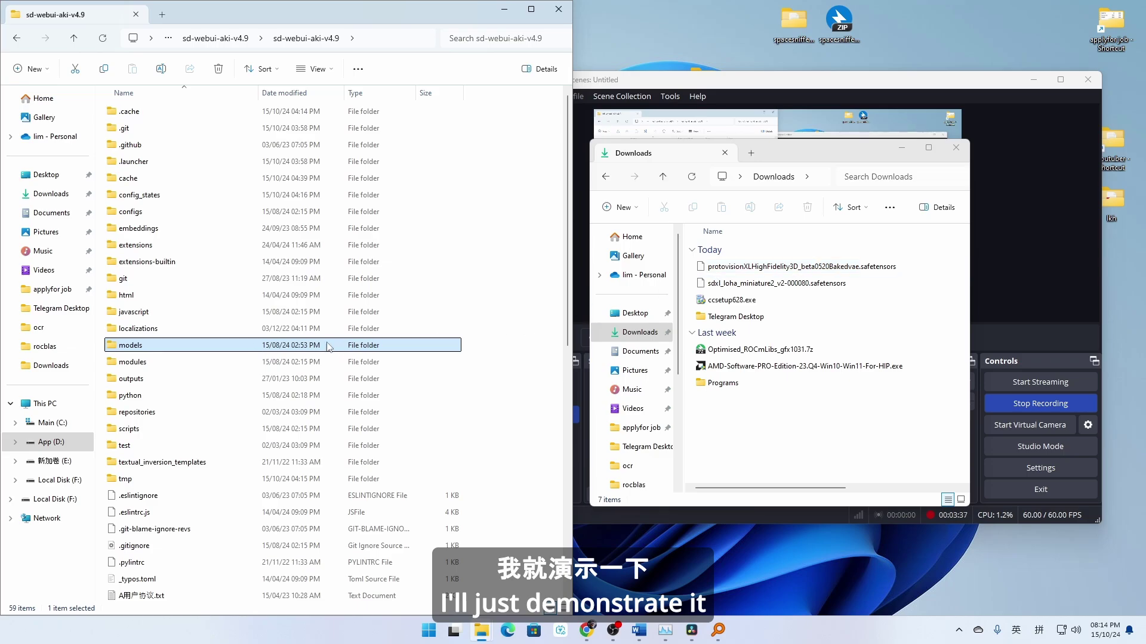
pyautogui.doubleClick(271, 346)
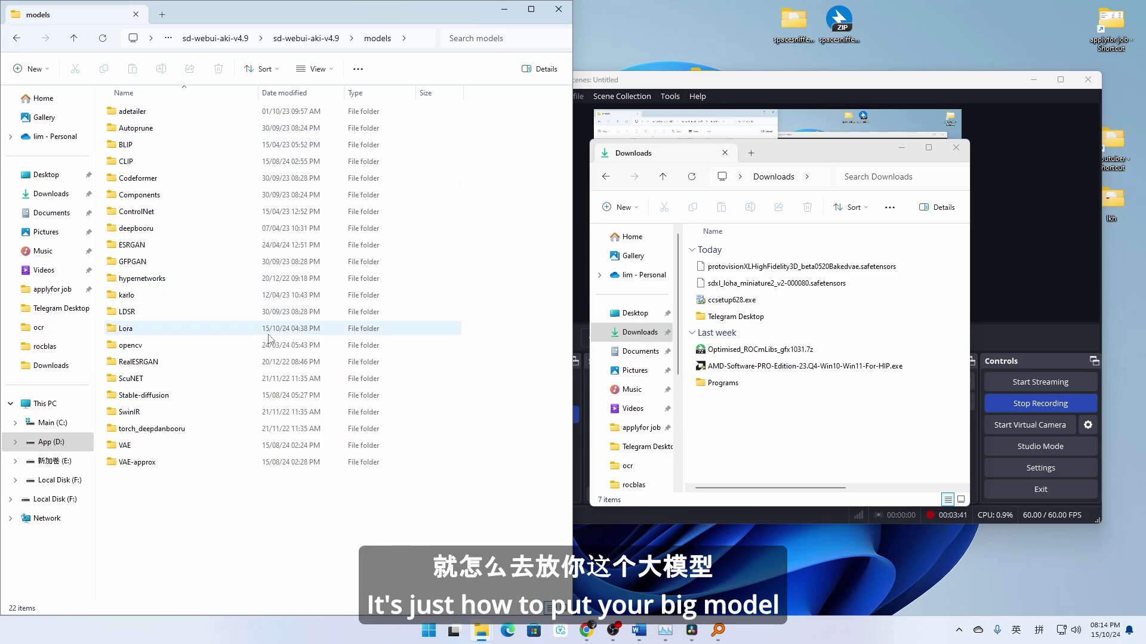
pyautogui.doubleClick(183, 395)
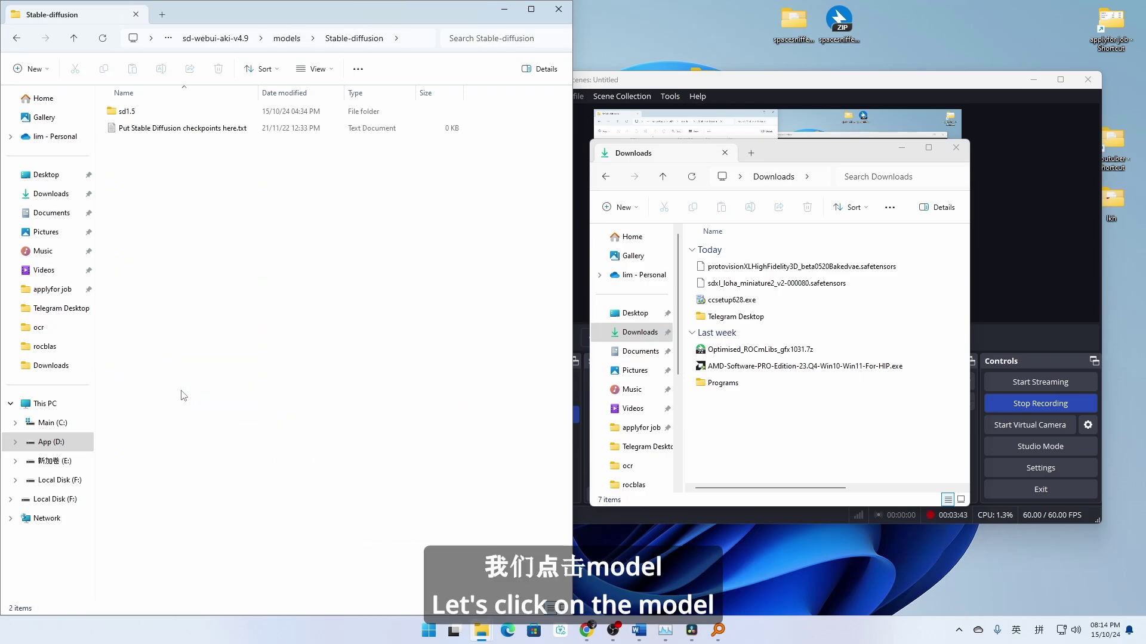
pyautogui.doubleClick(203, 112)
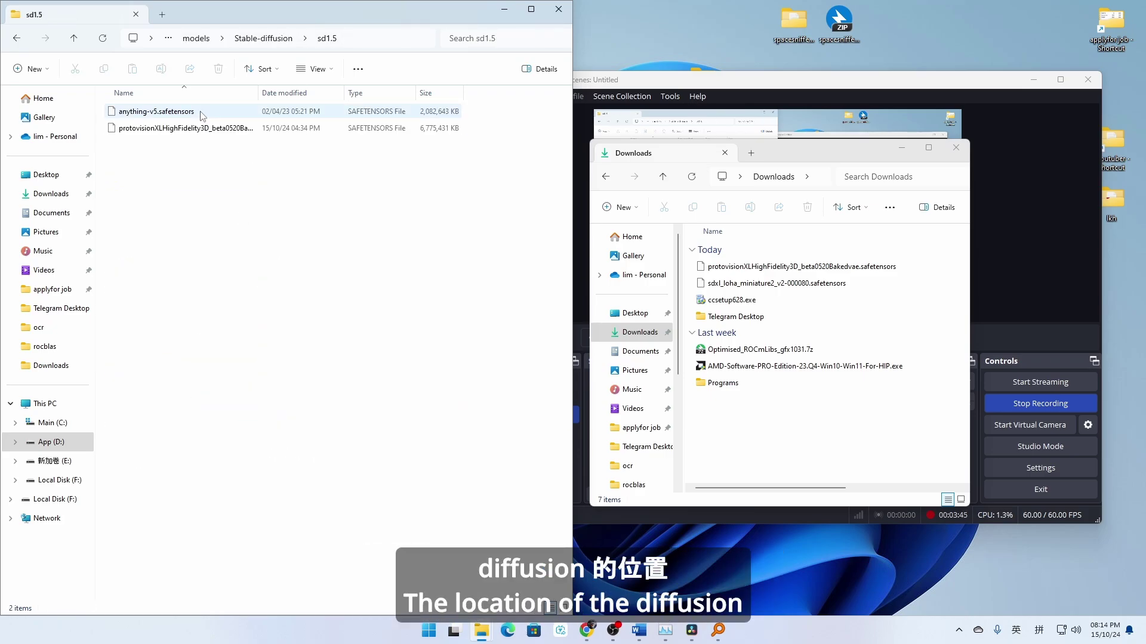
# - Copy protovisionXLHighFidelity3D_beta0520Bakedvae.safetensors from Downloads into the sd1.5 folder, replacing the existing file
pyautogui.click(783, 267)
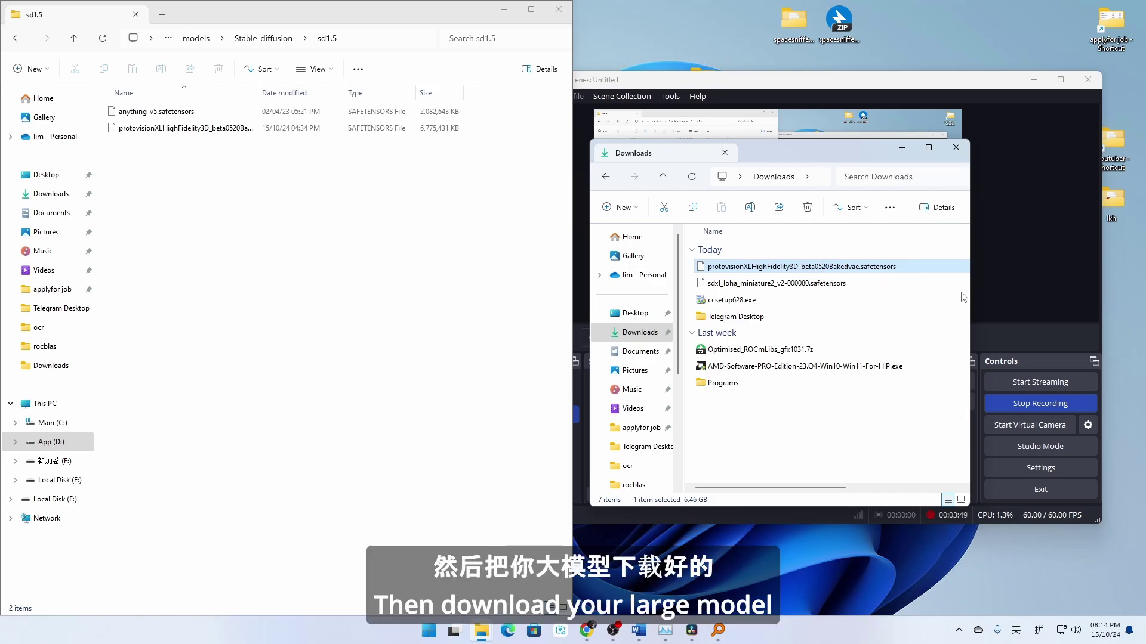
pyautogui.moveTo(814, 267); pyautogui.dragTo(361, 264)
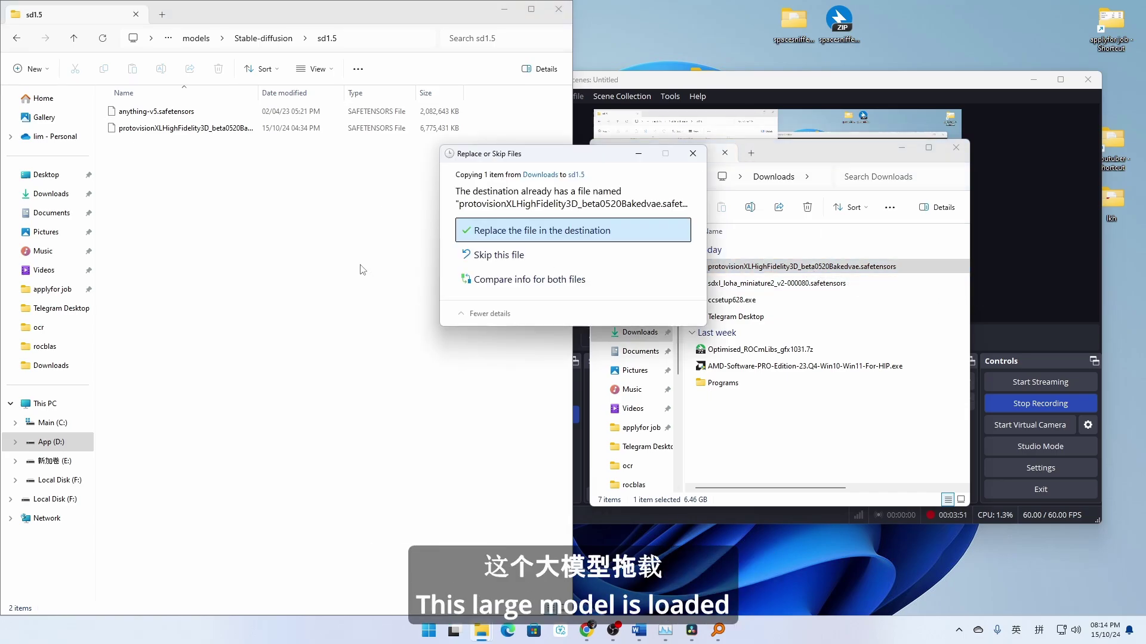
pyautogui.click(597, 239)
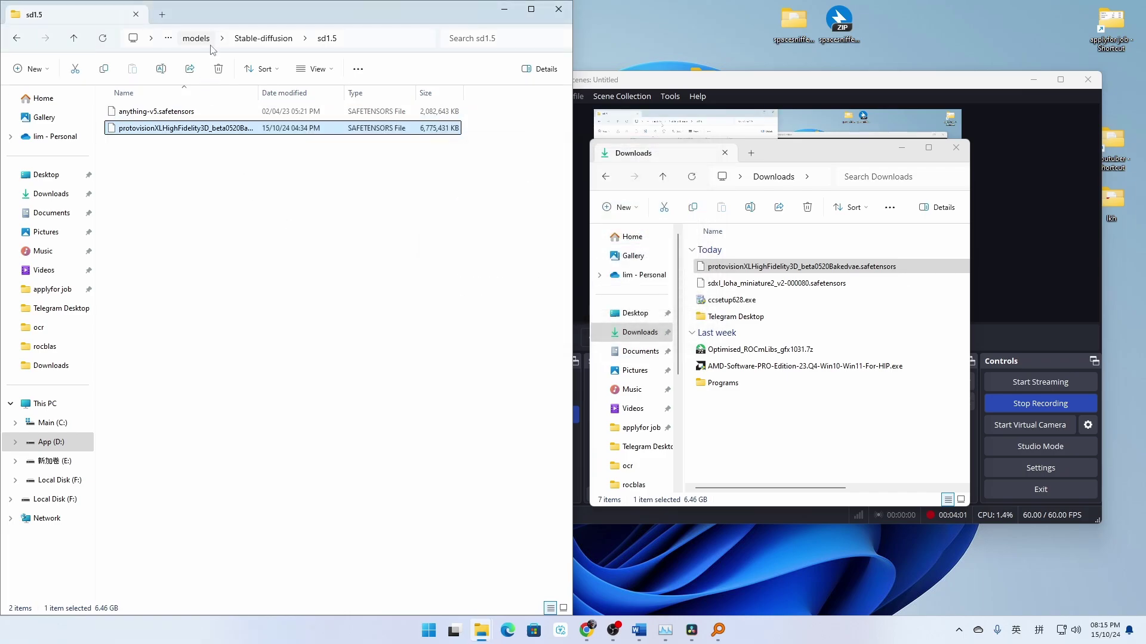
# - Return to the inner sd-webui-aki-v4.9 folder and run the launcher application A绘世启动器.exe
pyautogui.click(190, 38)
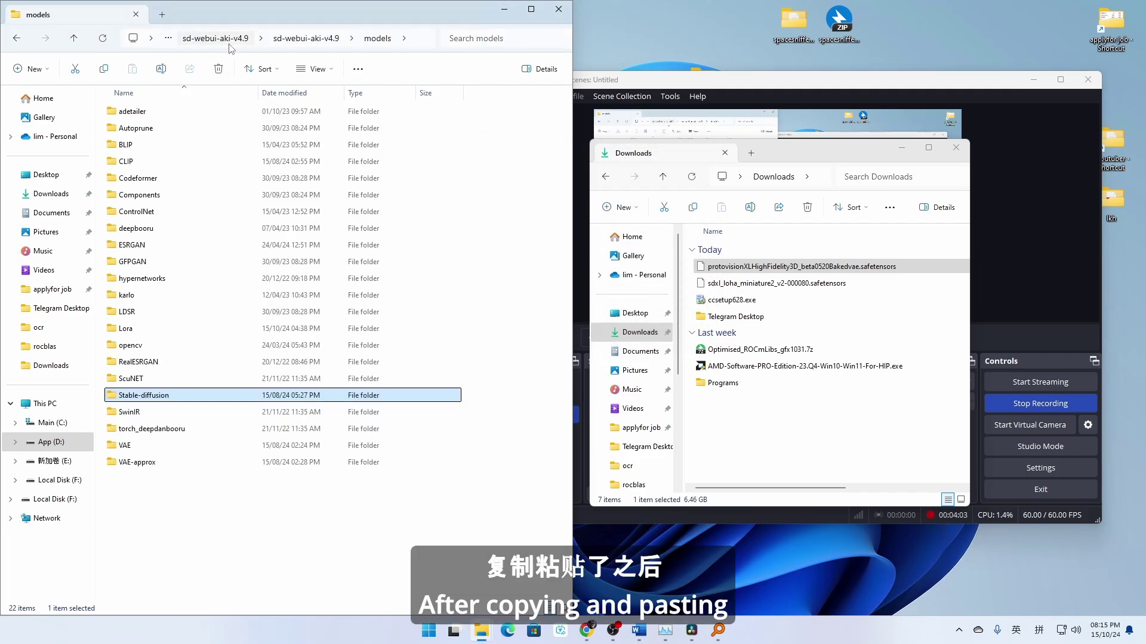
pyautogui.click(227, 39)
pyautogui.doubleClick(261, 112)
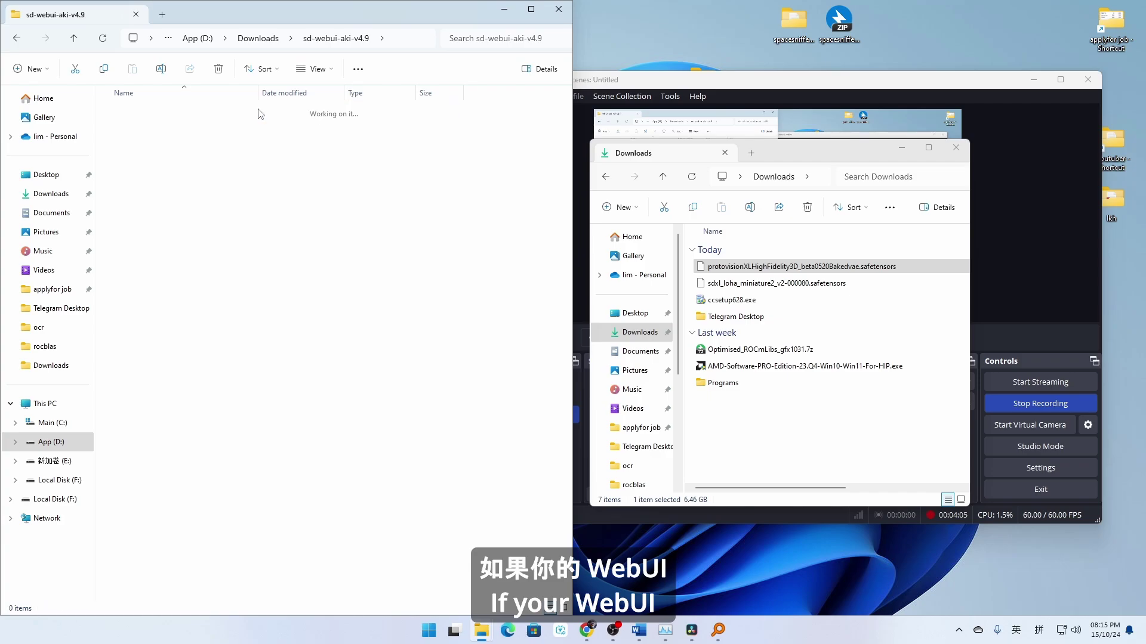
pyautogui.scroll(-3, 212, 439)
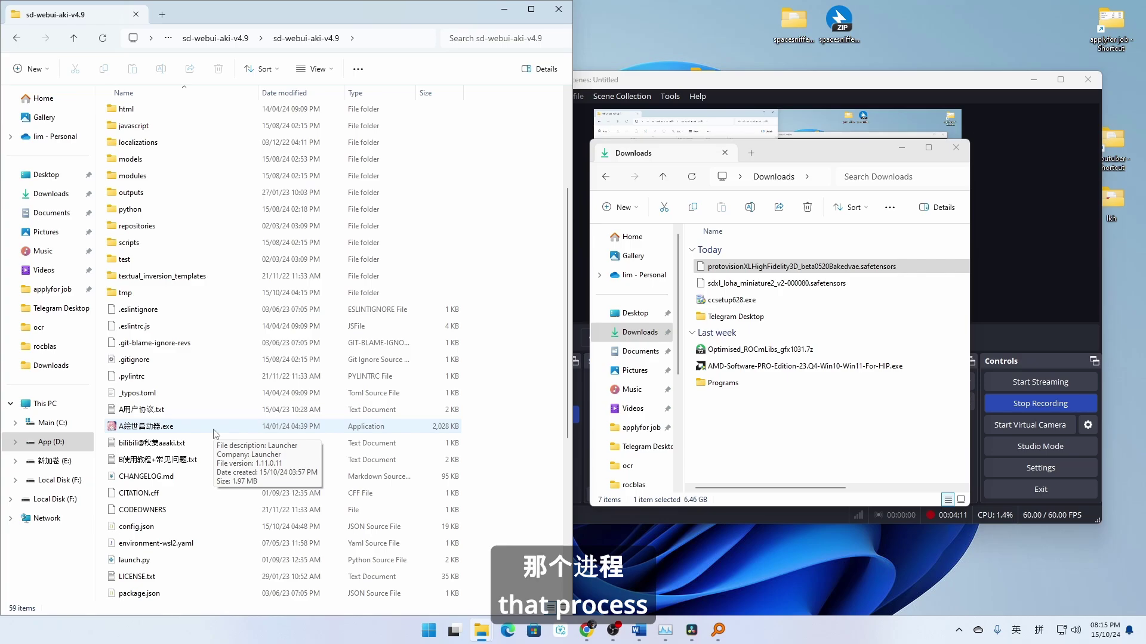
pyautogui.click(213, 428)
pyautogui.doubleClick(215, 430)
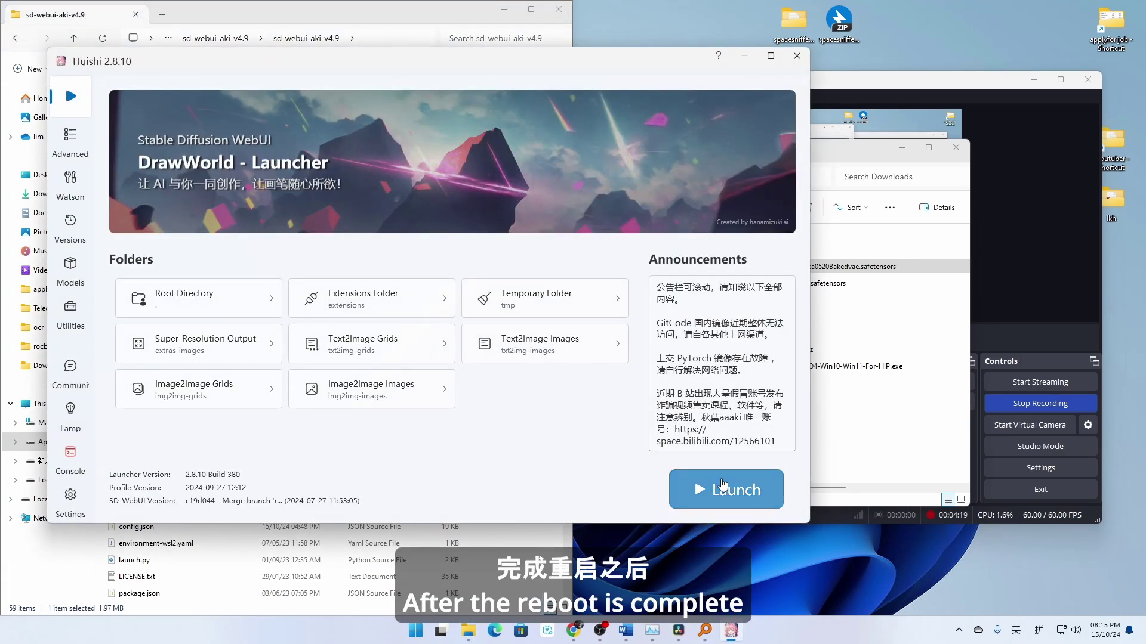
# - Launch the WebUI and choose sd1.5\protovisionXLHighFidelity3D_beta0520Bakedvae.safetensors as the Stable Diffusion checkpoint
pyautogui.click(724, 485)
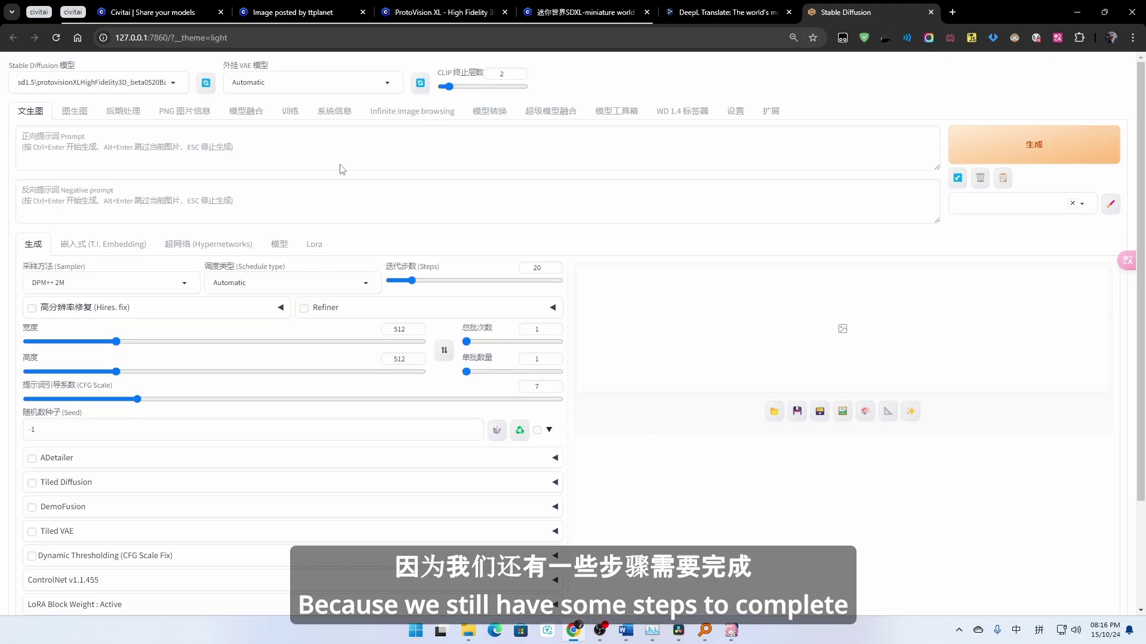
pyautogui.click(180, 88)
pyautogui.click(179, 109)
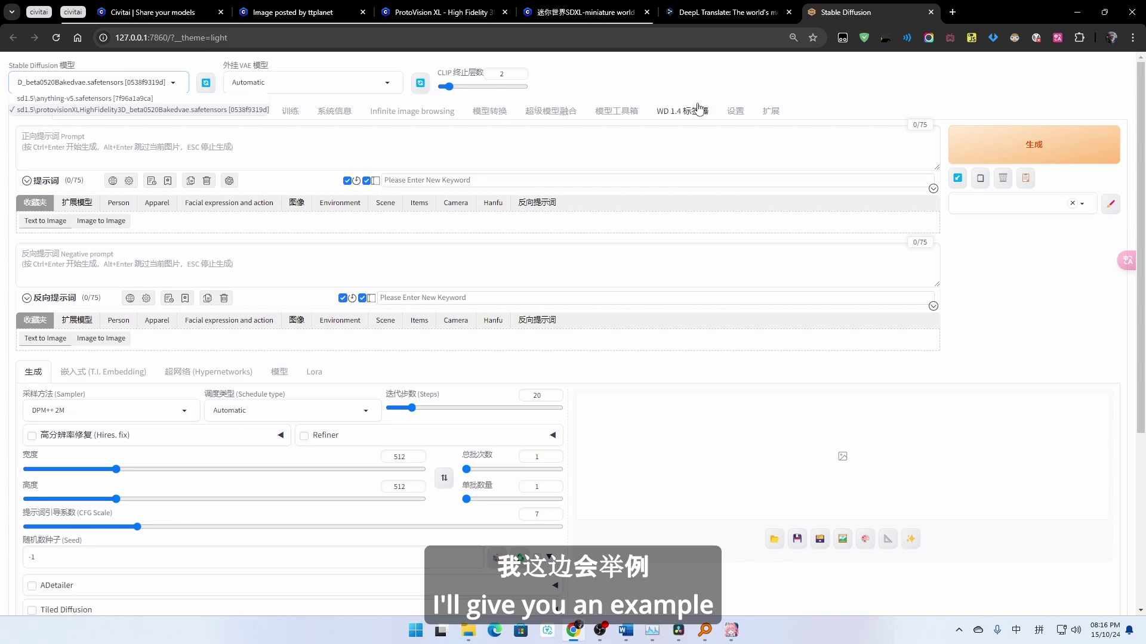
# - Review the Lora options in the 扩展模型 (extra networks) settings, dismiss the CCleaner notification, and reload the UI
pyautogui.click(735, 111)
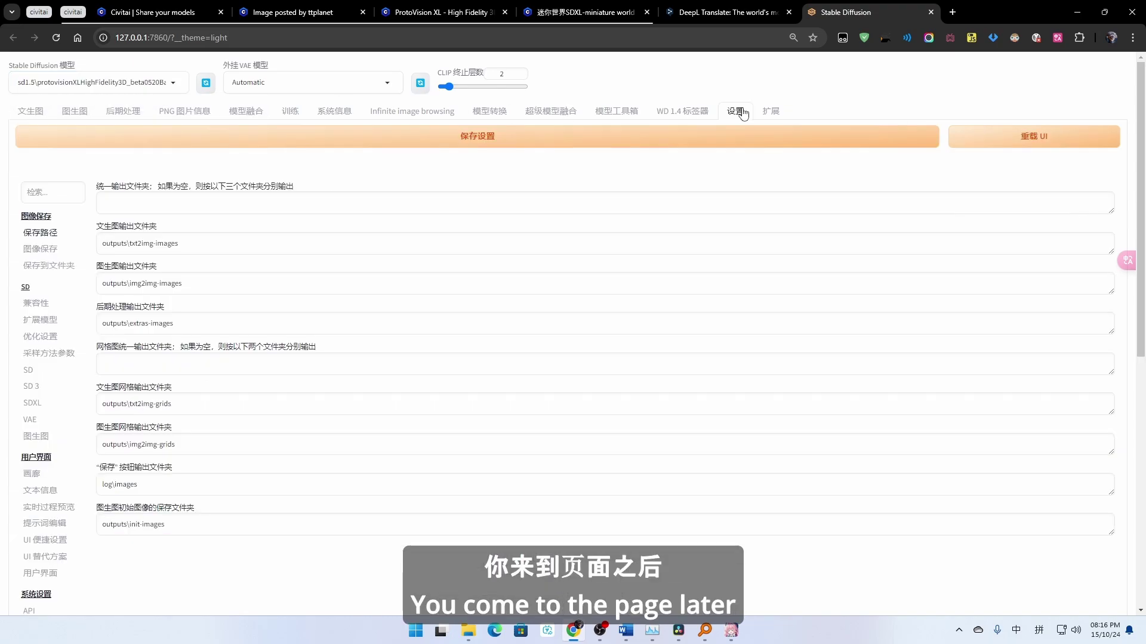
pyautogui.click(53, 322)
pyautogui.scroll(-10, 293, 281)
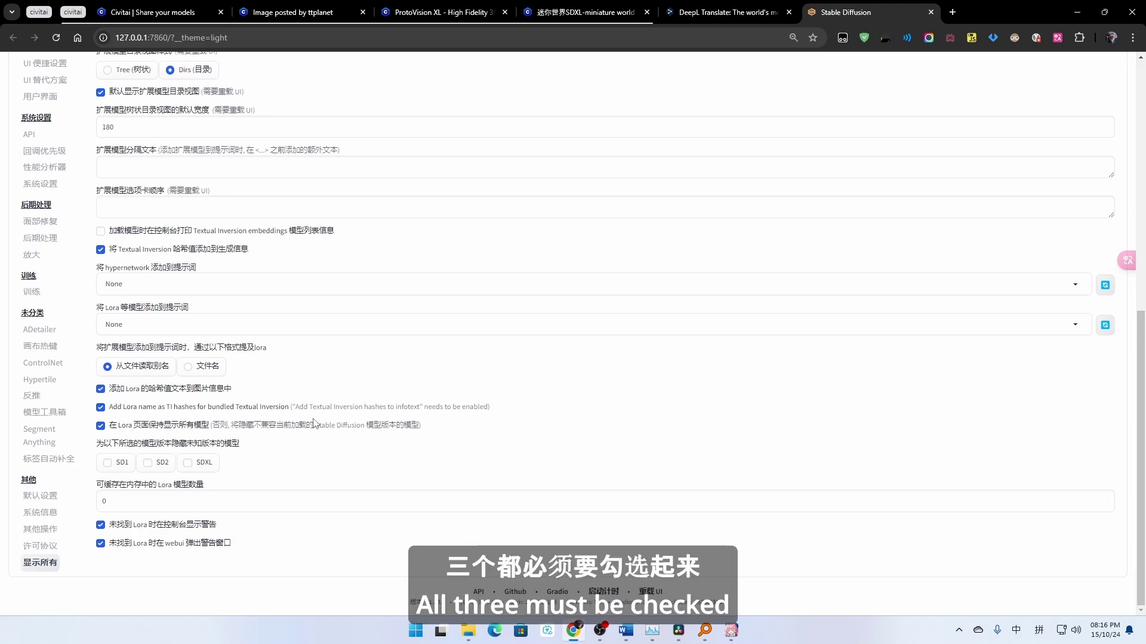
pyautogui.scroll(8, 672, 206)
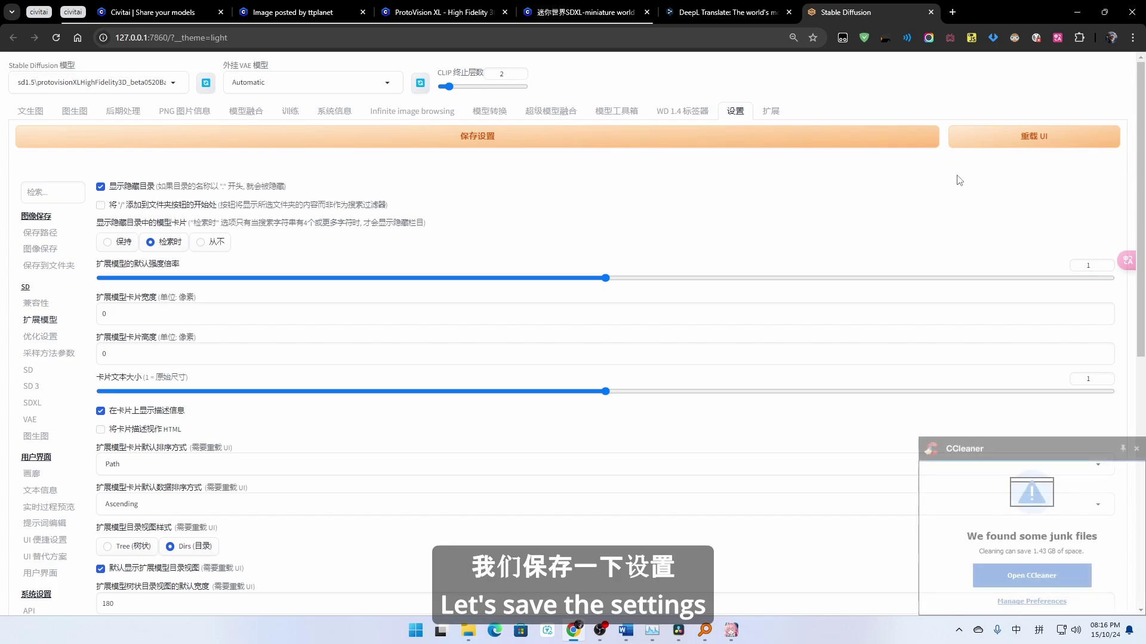
pyautogui.click(1136, 449)
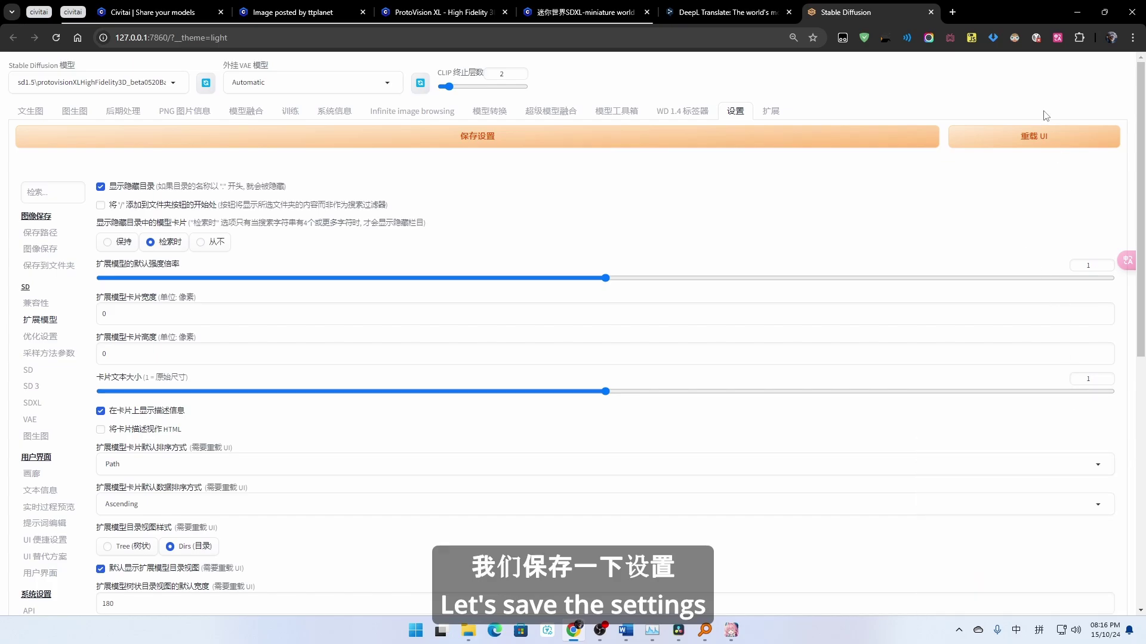
pyautogui.click(1050, 145)
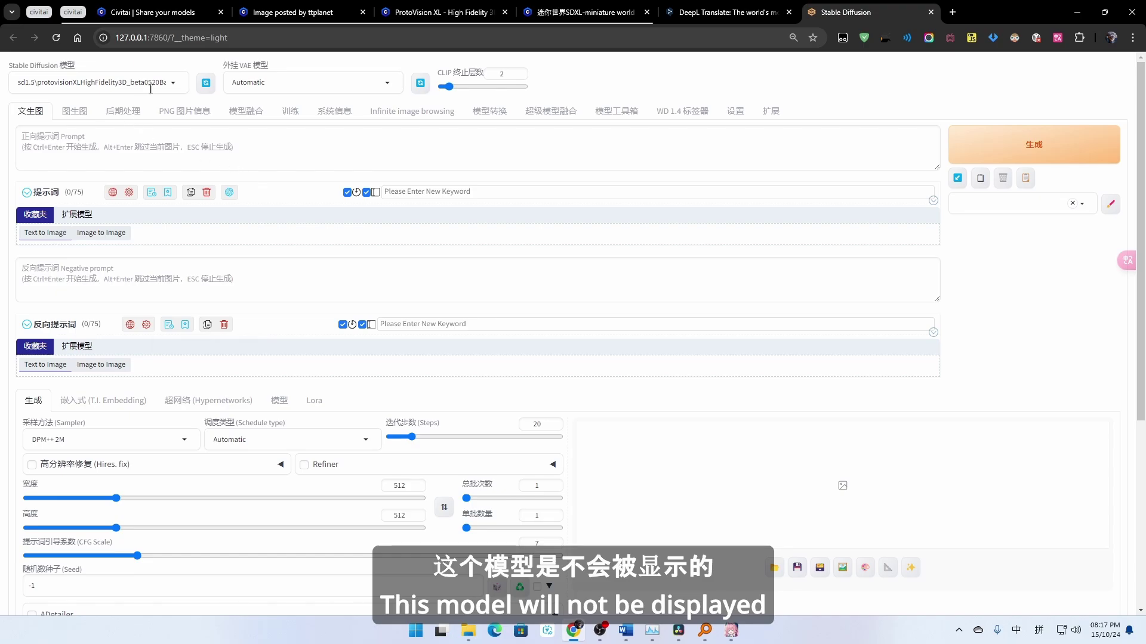
# - Inspect the available checkpoints and the launcher's console log, and return to the WebUI page
pyautogui.click(168, 82)
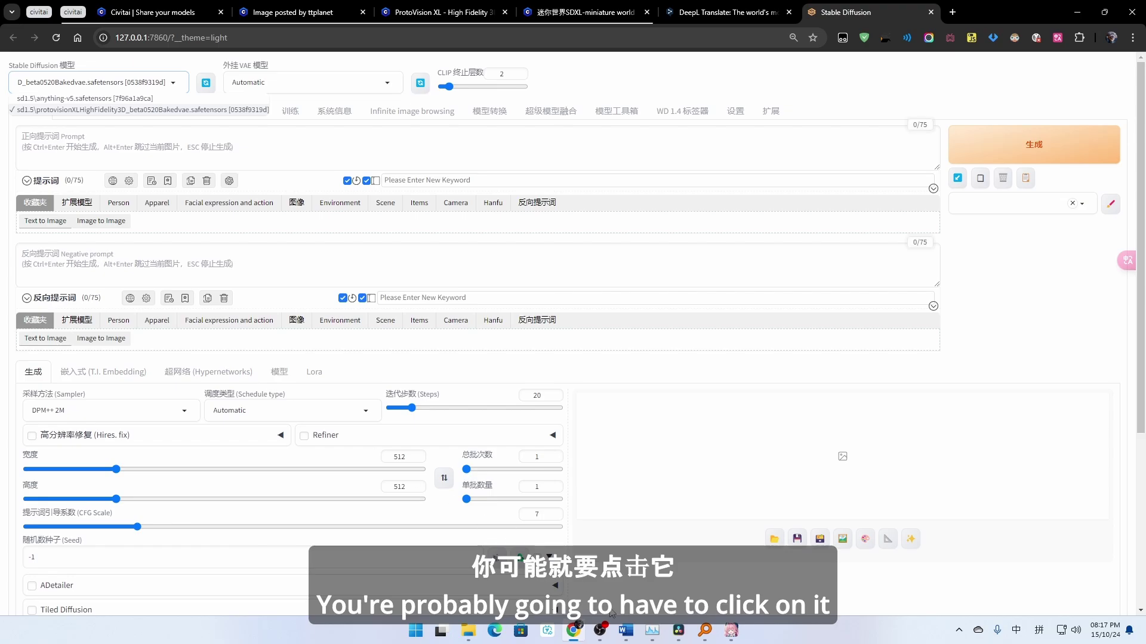
pyautogui.click(731, 631)
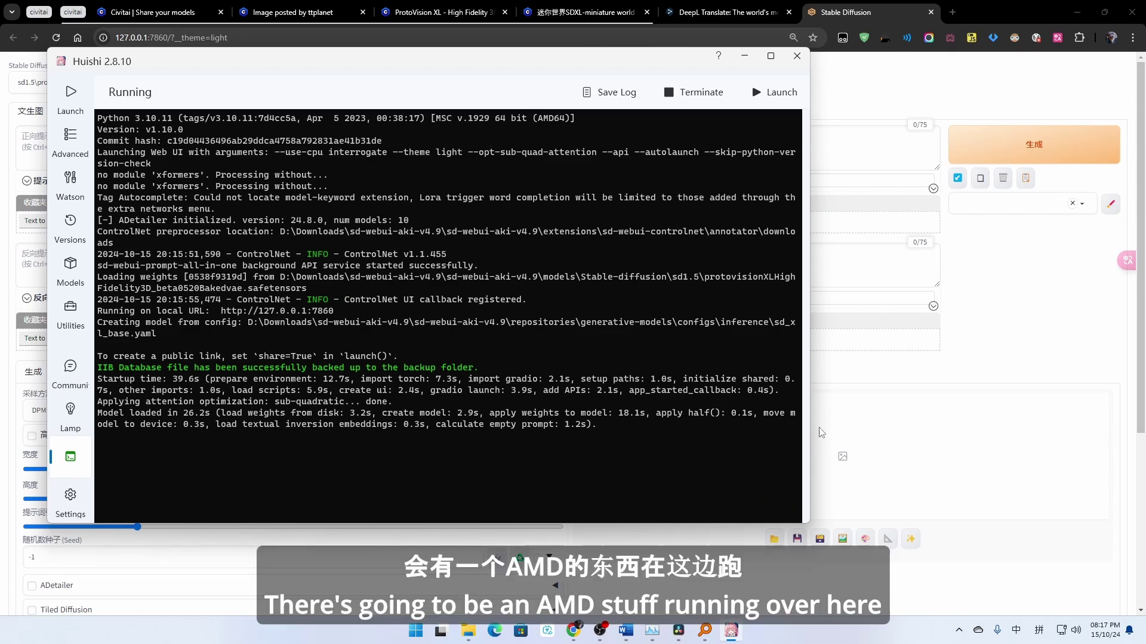
pyautogui.click(895, 376)
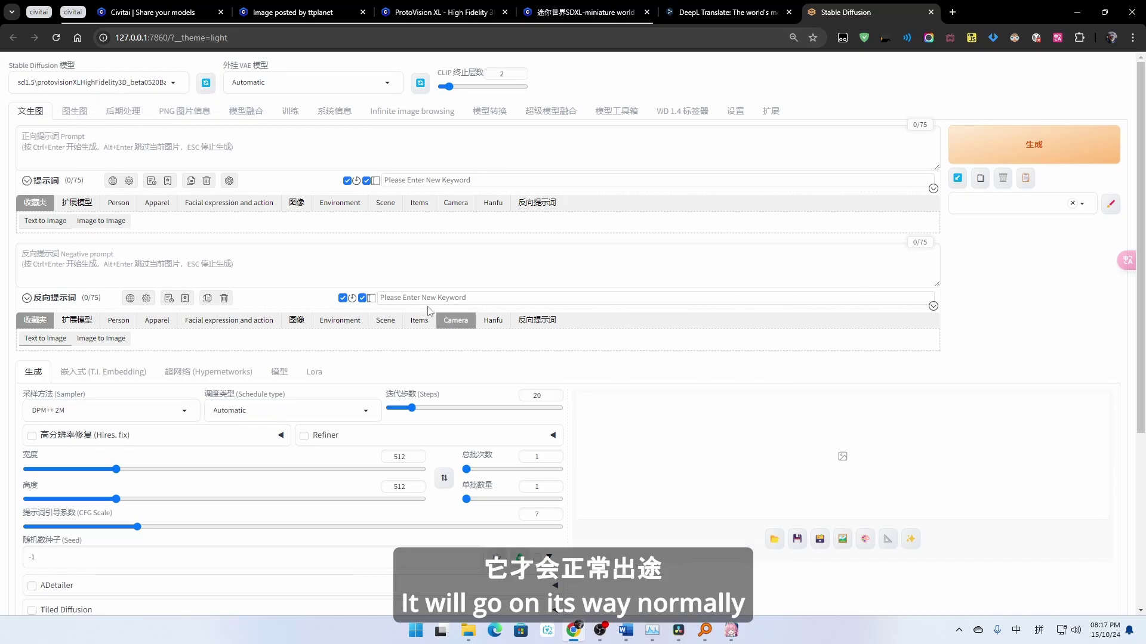
# - Show the Lora models in text-to-image and look over the installed cards and the page's footer options
pyautogui.click(318, 377)
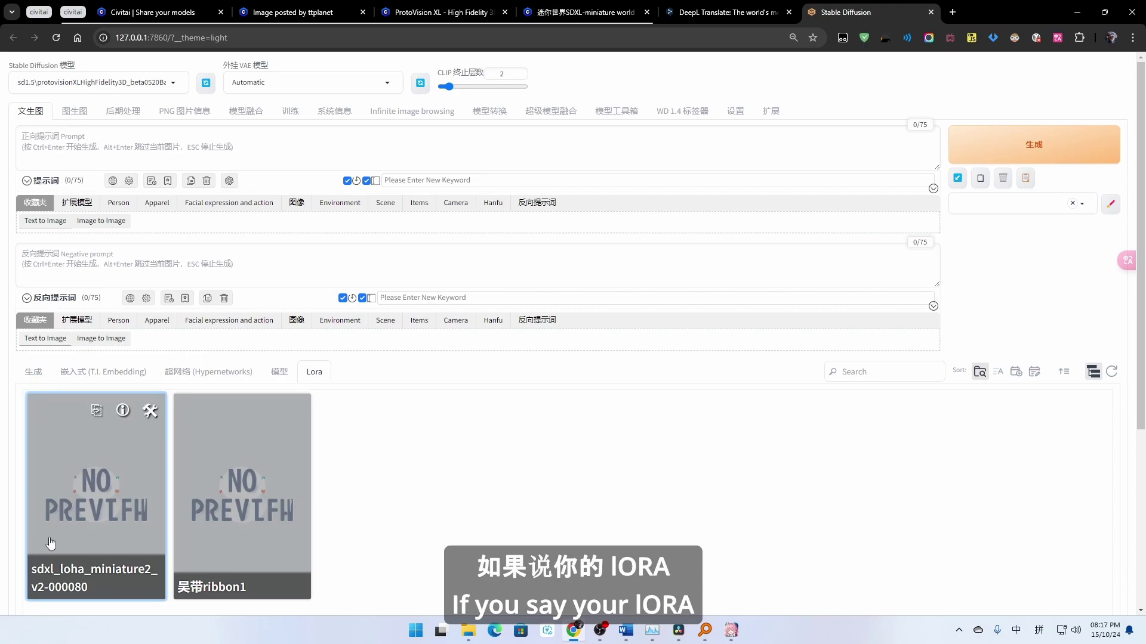
pyautogui.scroll(-2, 567, 459)
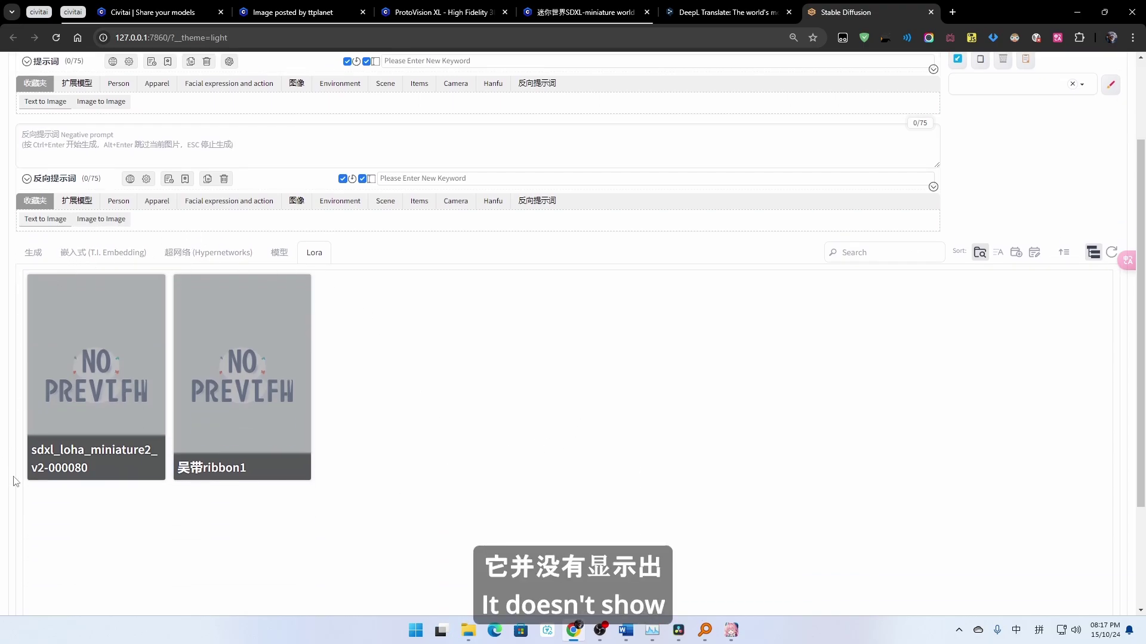
pyautogui.scroll(-3, 867, 405)
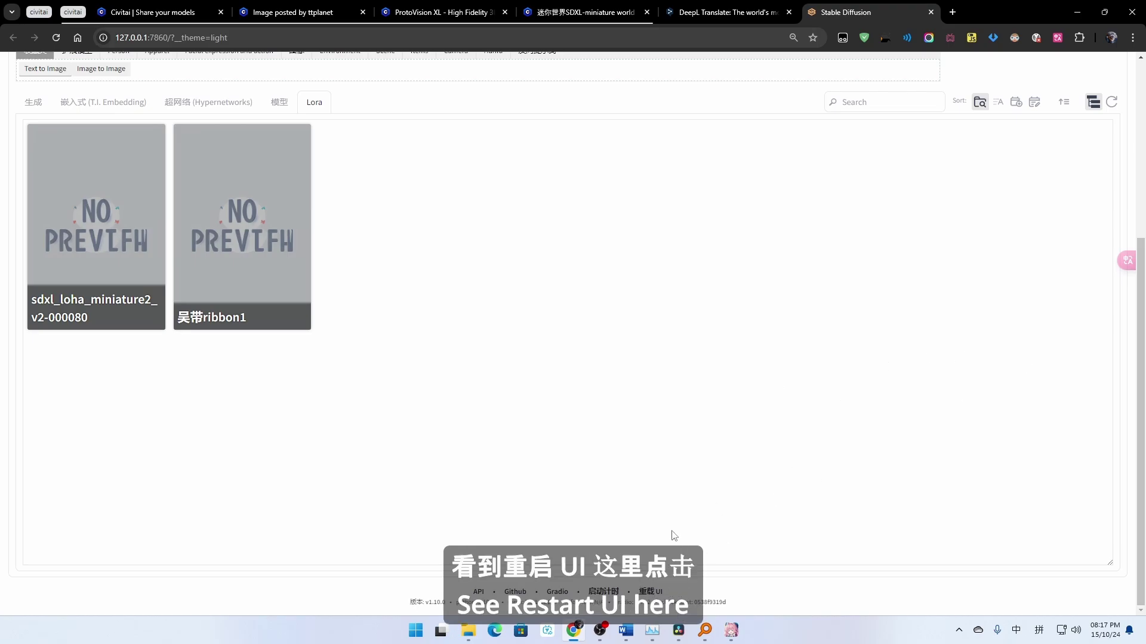
pyautogui.scroll(4, 672, 530)
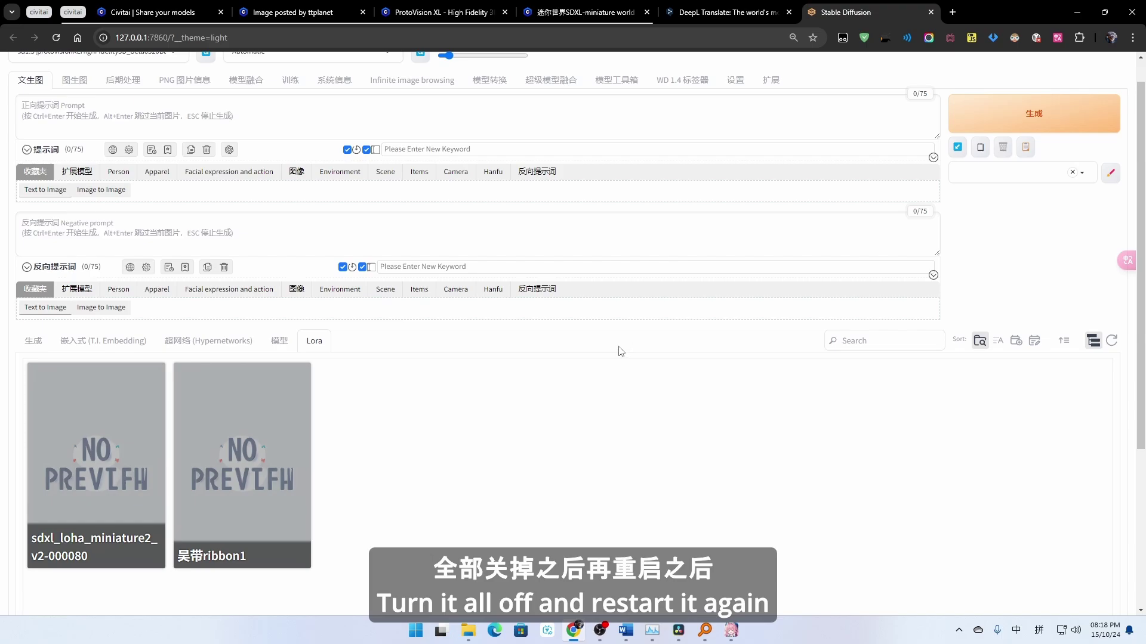
pyautogui.scroll(1, 333, 227)
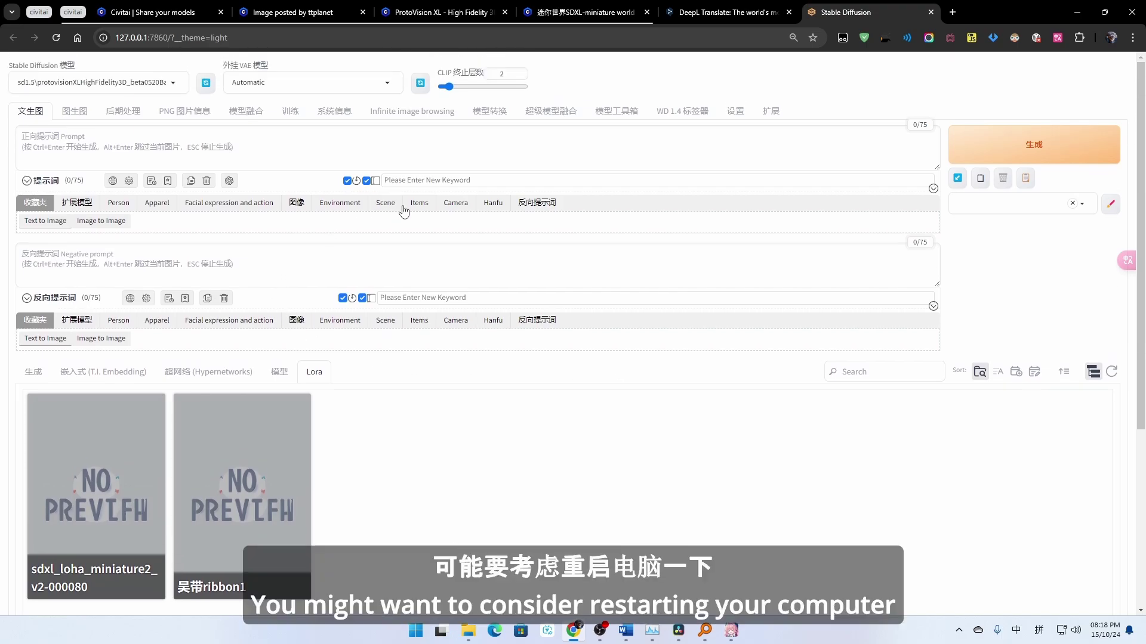
# - Close the DeepL page, and copy the positive prompt from the red camper van image's generation data on Civitai
pyautogui.click(765, 5)
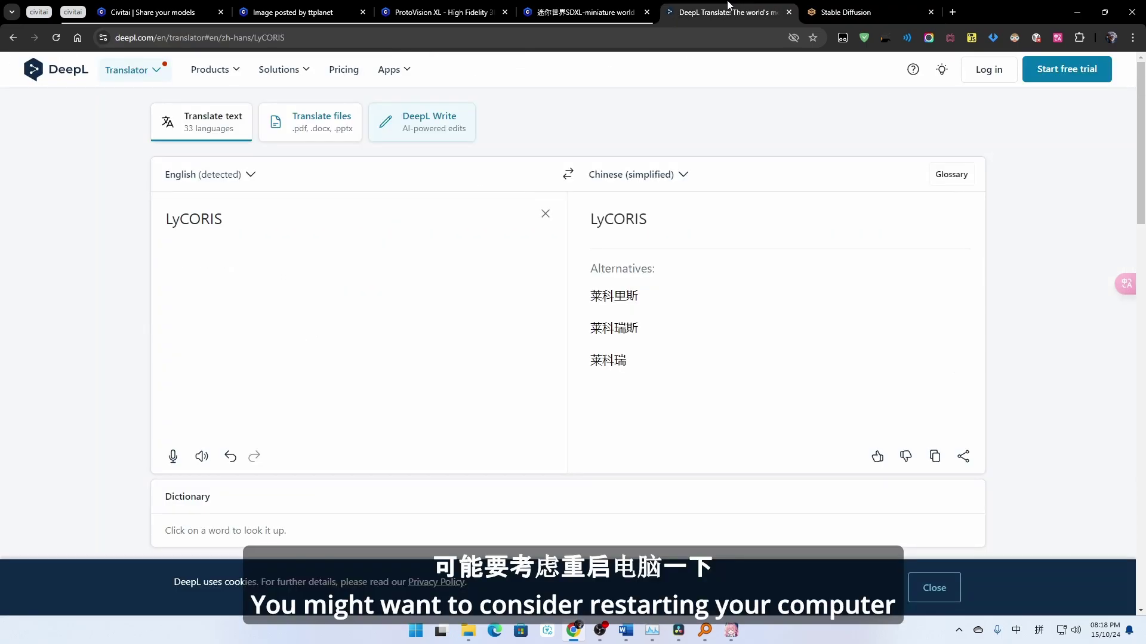
pyautogui.click(789, 12)
pyautogui.click(588, 12)
pyautogui.click(495, 13)
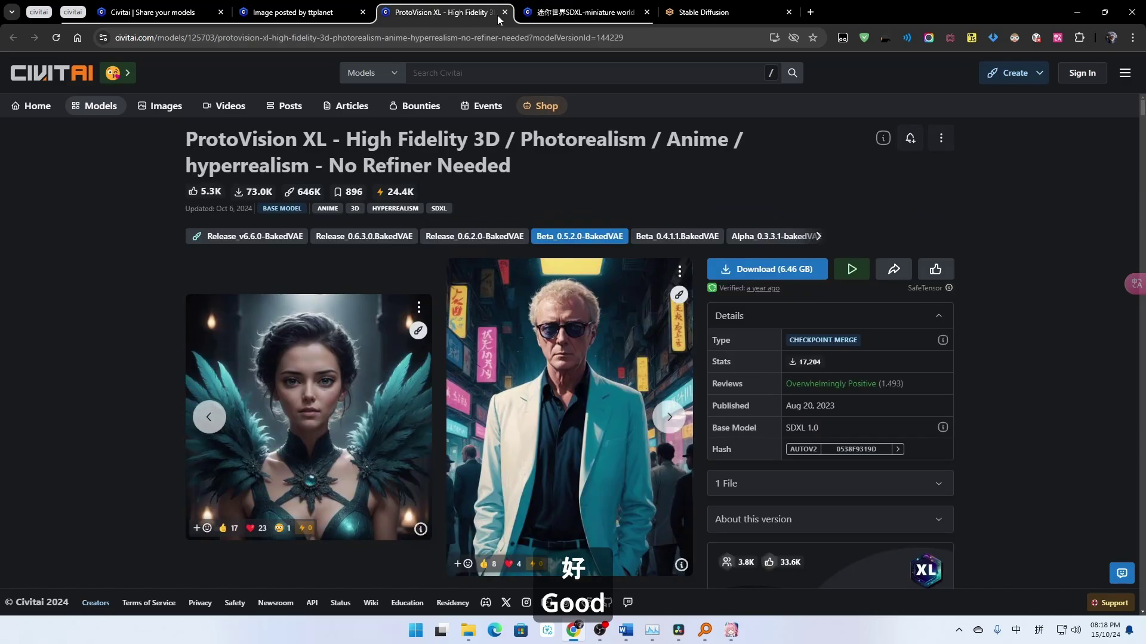
pyautogui.click(294, 6)
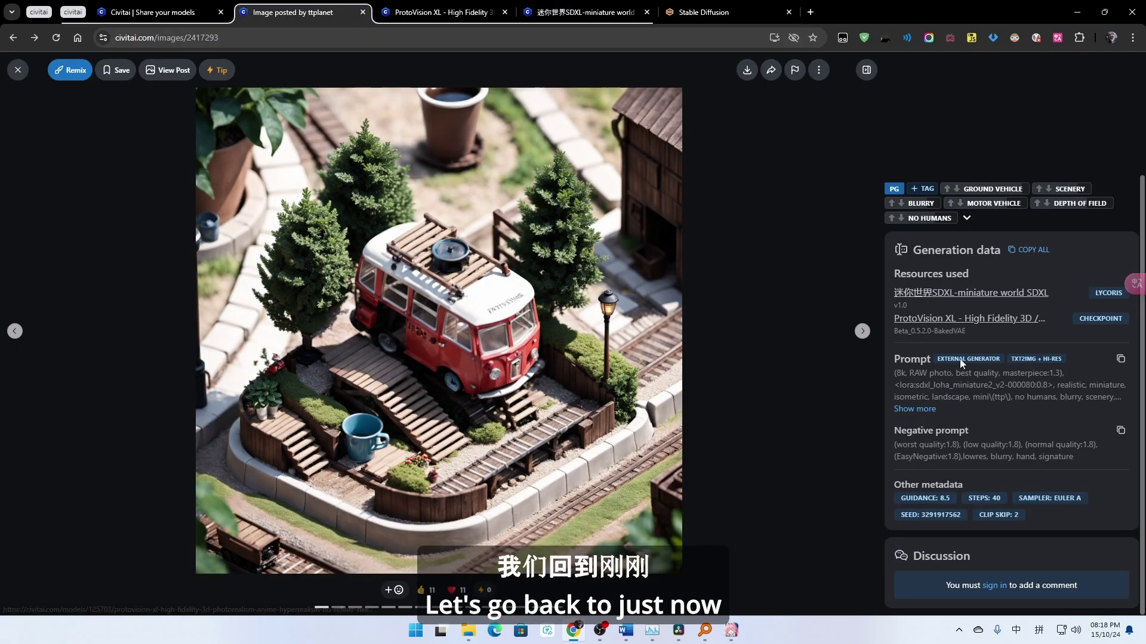
pyautogui.click(1120, 361)
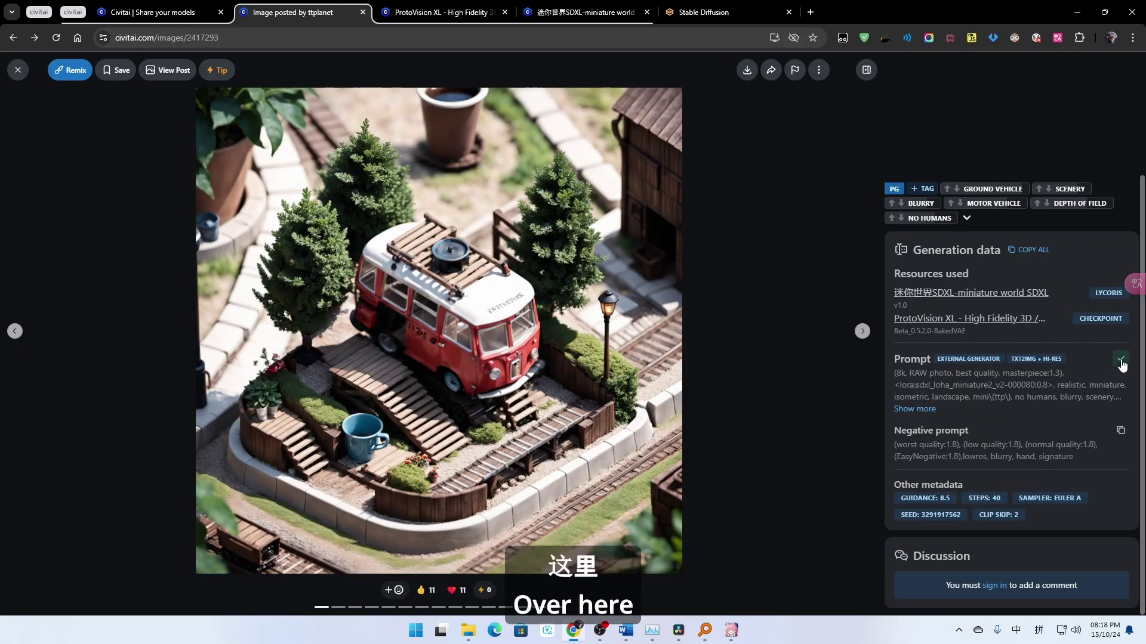
# - Paste the copied positive prompt into the WebUI's text-to-image prompt and check the selection in the Stable Diffusion checkpoint list
pyautogui.click(773, 13)
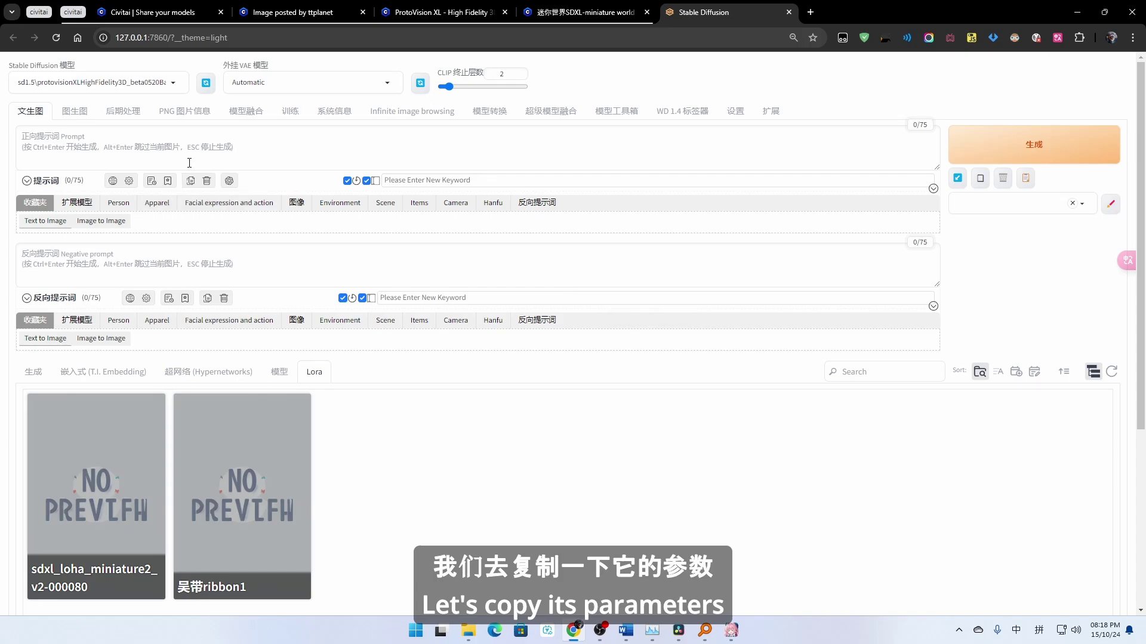
pyautogui.click(225, 149)
pyautogui.hotkey('ctrl', 'v')
pyautogui.click(139, 82)
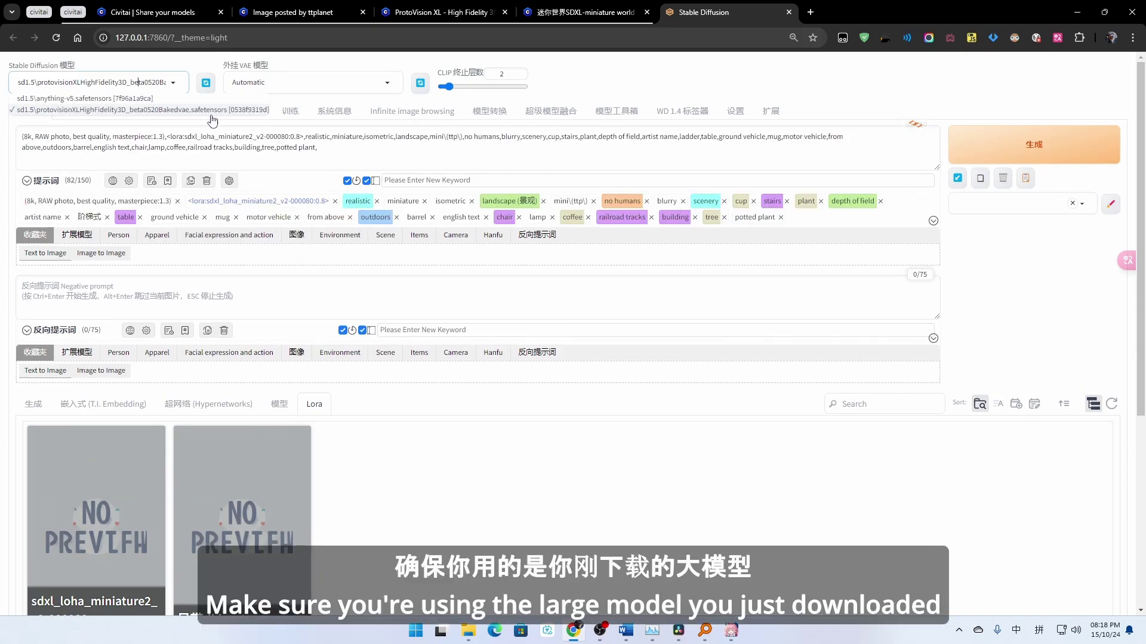
# - Copy the negative prompt from the camper van image's Civitai page and paste it into the WebUI's negative prompt
pyautogui.click(296, 14)
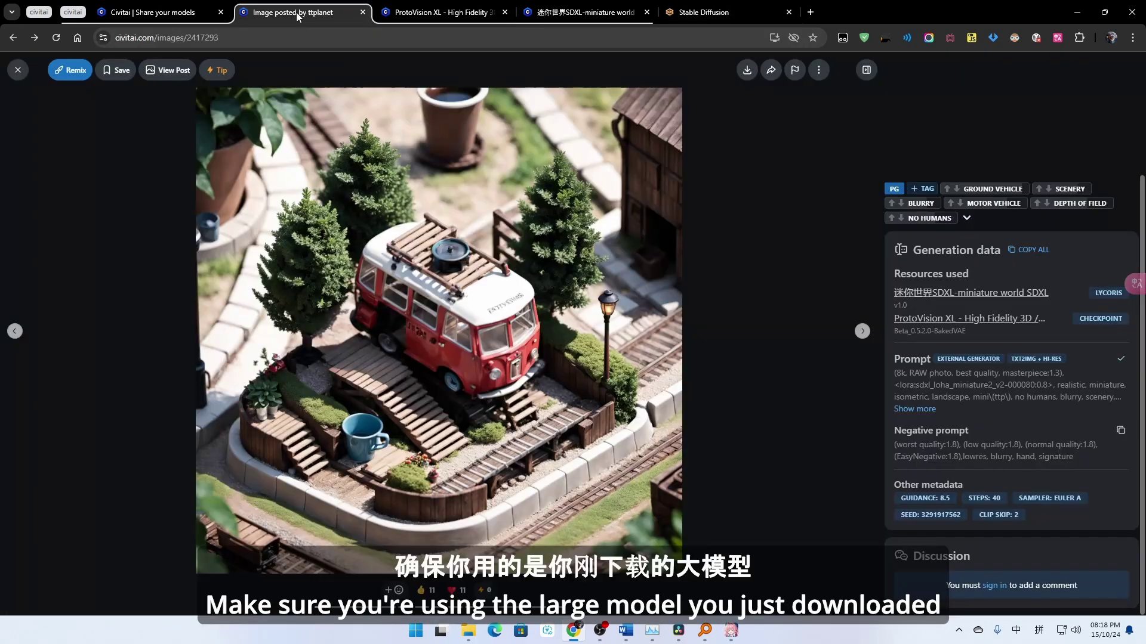
pyautogui.click(1120, 431)
pyautogui.click(746, 14)
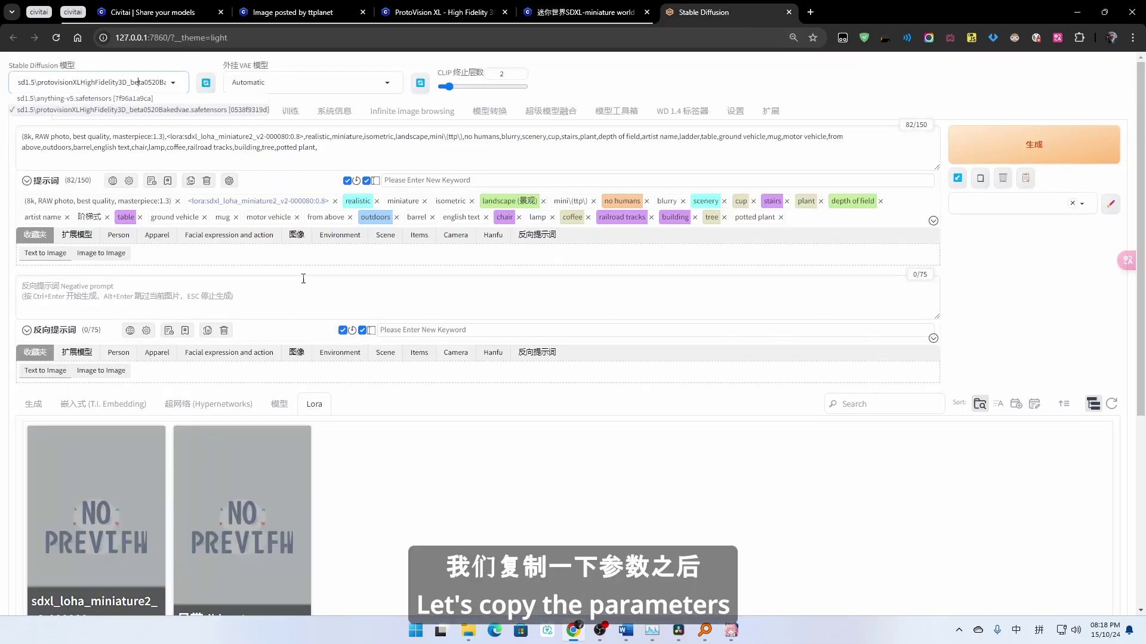
pyautogui.click(195, 303)
pyautogui.hotkey('ctrl', 'v')
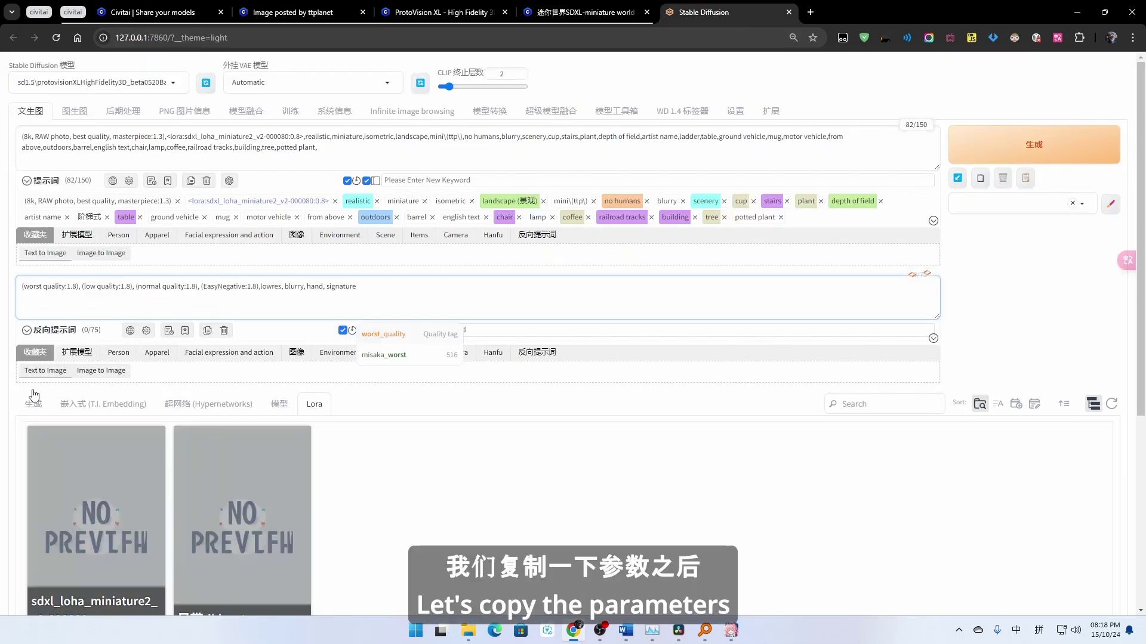
# - In the text-to-image generation settings, choose the Euler a sampler and set the sampling steps to 41
pyautogui.click(34, 402)
pyautogui.scroll(-3, 126, 396)
pyautogui.click(104, 263)
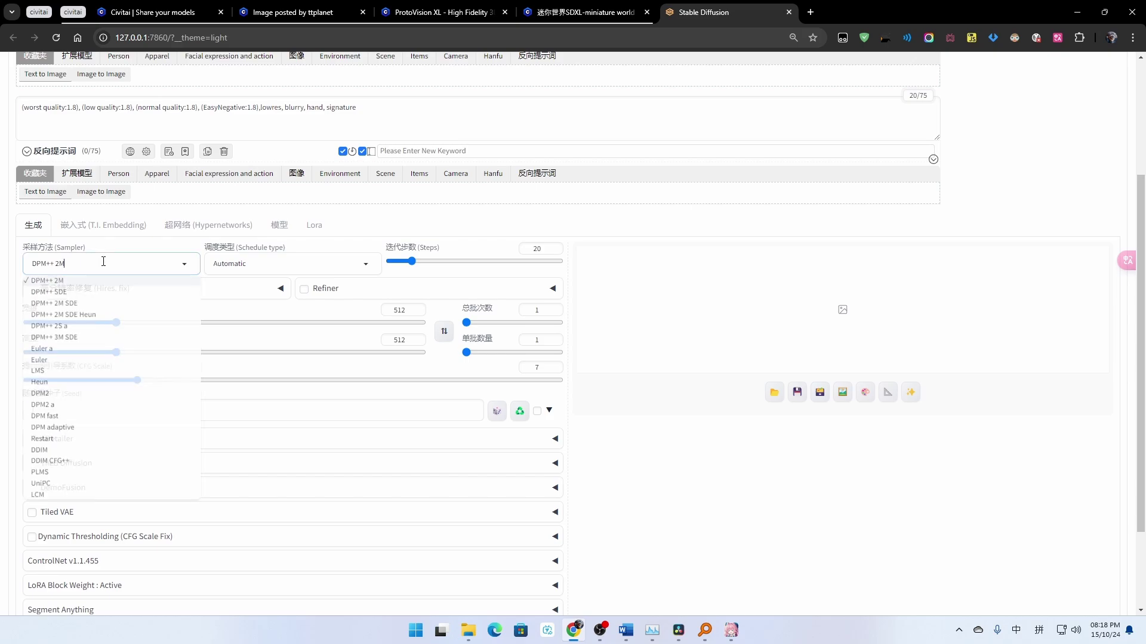
pyautogui.click(78, 350)
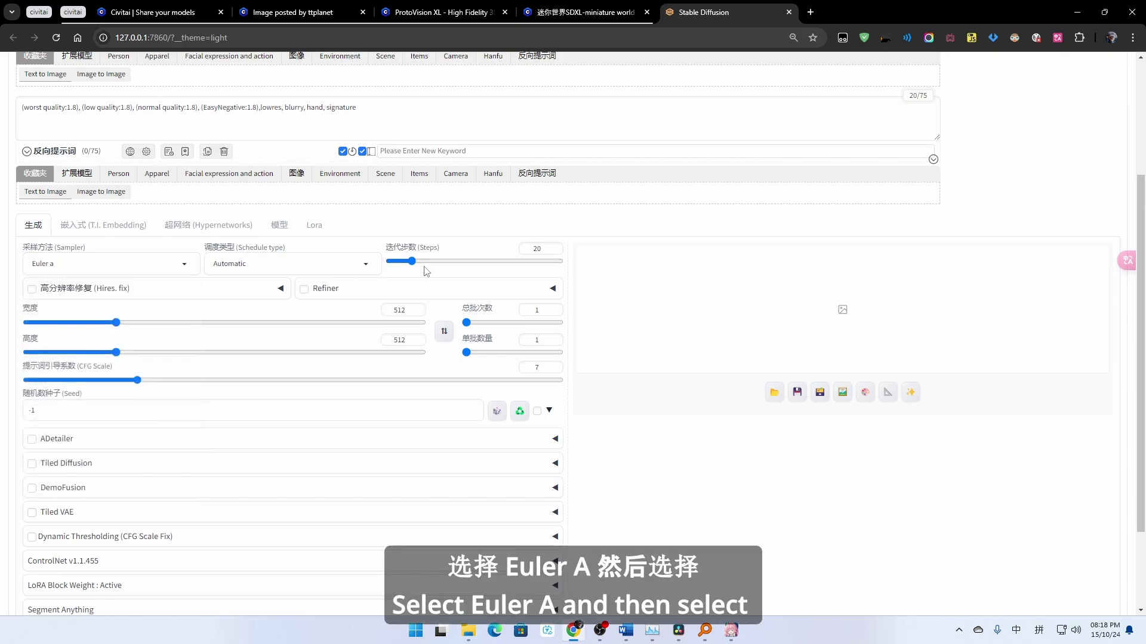
pyautogui.moveTo(412, 261); pyautogui.dragTo(436, 267)
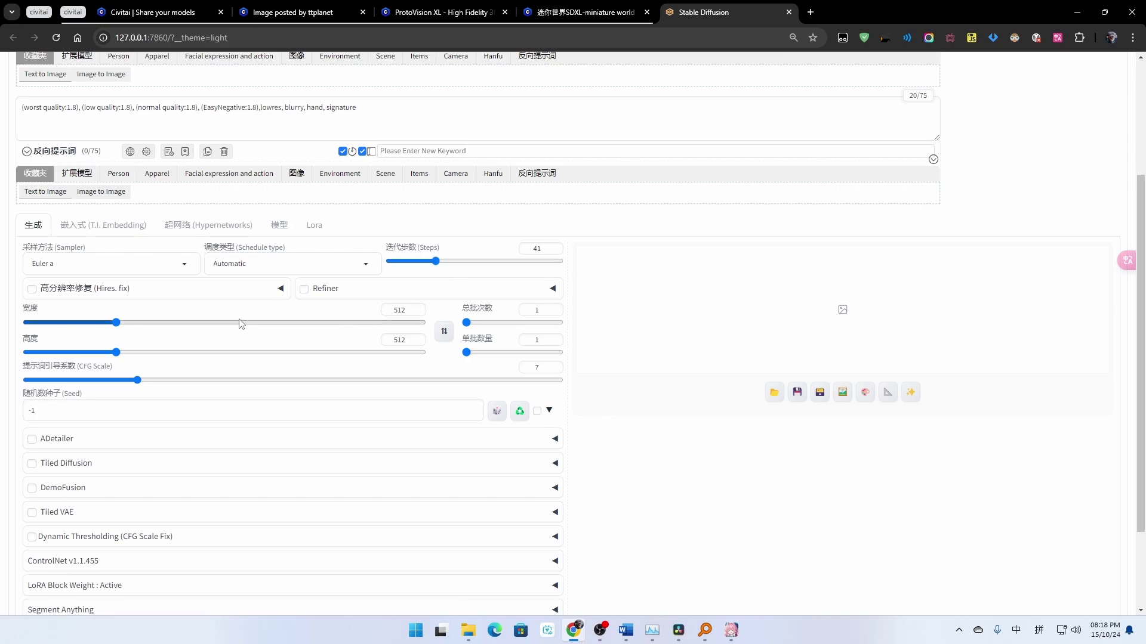
# - Raise the CFG Scale to 8.5
pyautogui.click(555, 366)
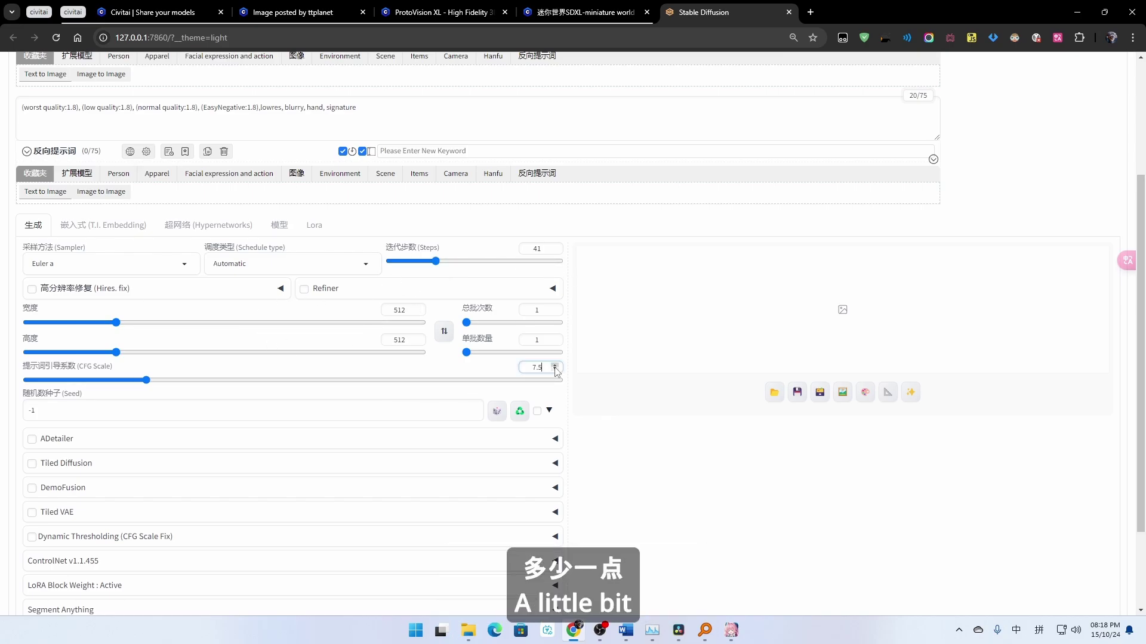
pyautogui.click(554, 366)
pyautogui.click(554, 366)
pyautogui.scroll(-1, 280, 378)
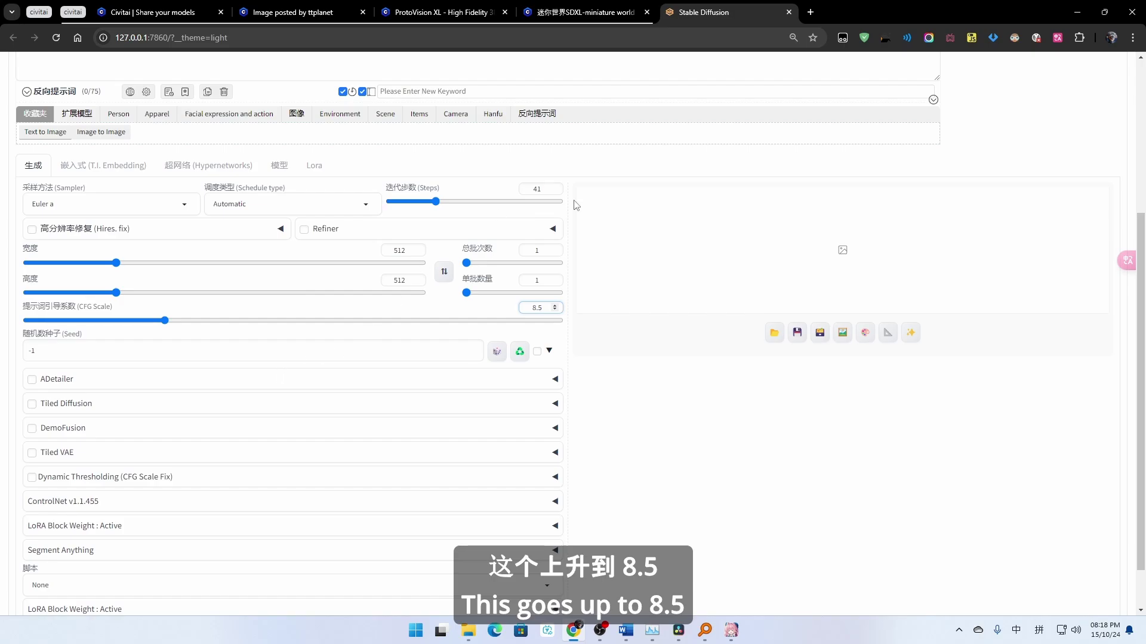
pyautogui.click(299, 12)
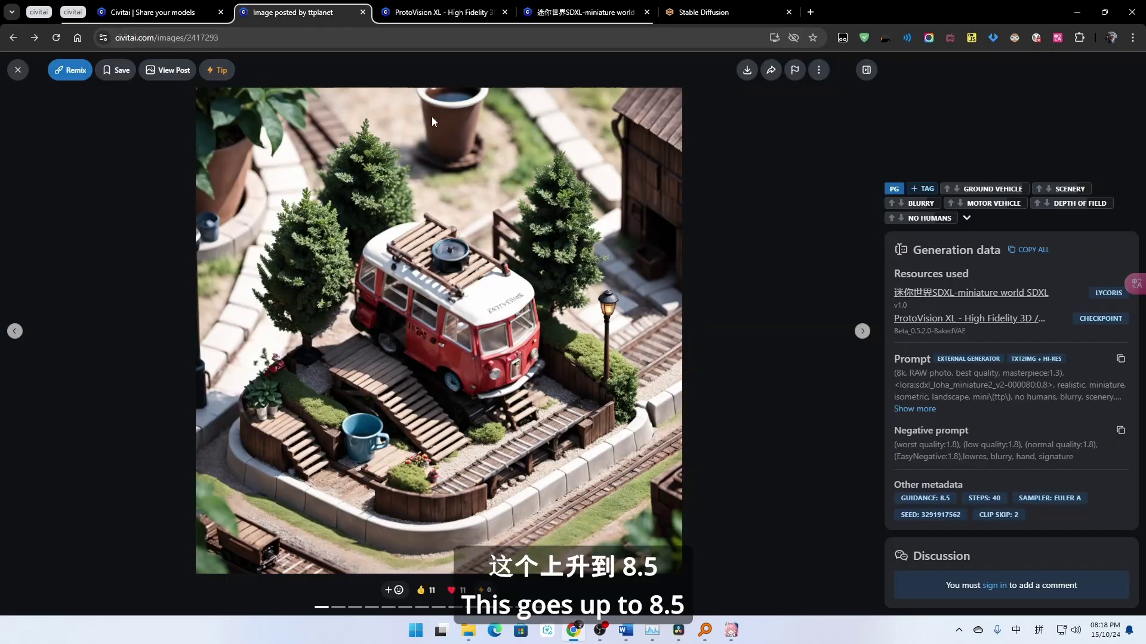
pyautogui.doubleClick(937, 515)
pyautogui.click(694, 7)
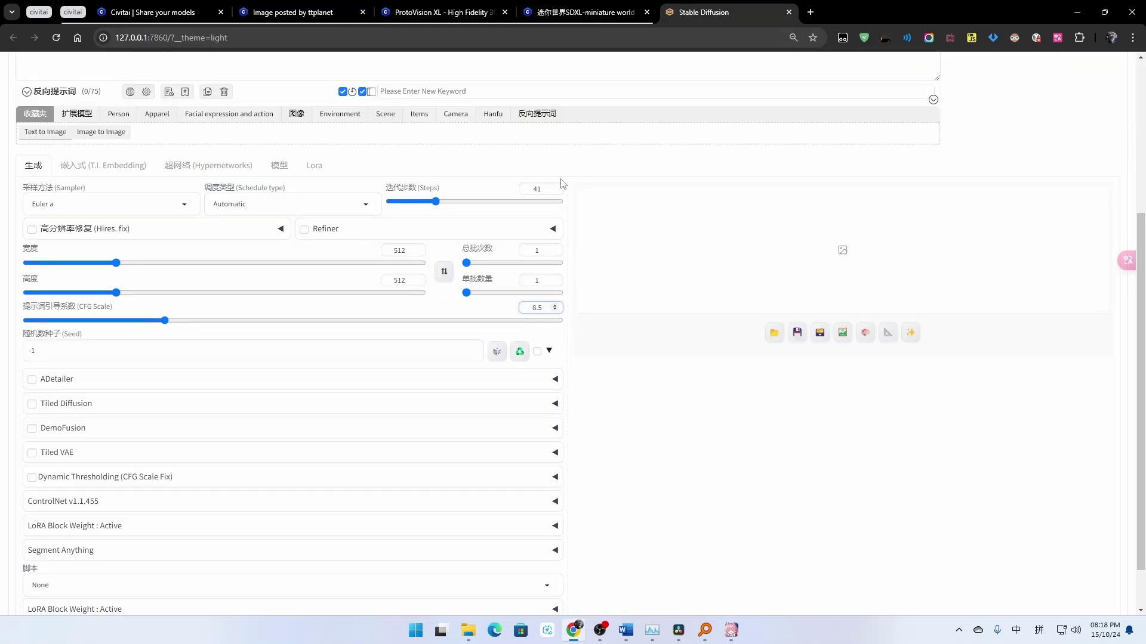
pyautogui.click(386, 347)
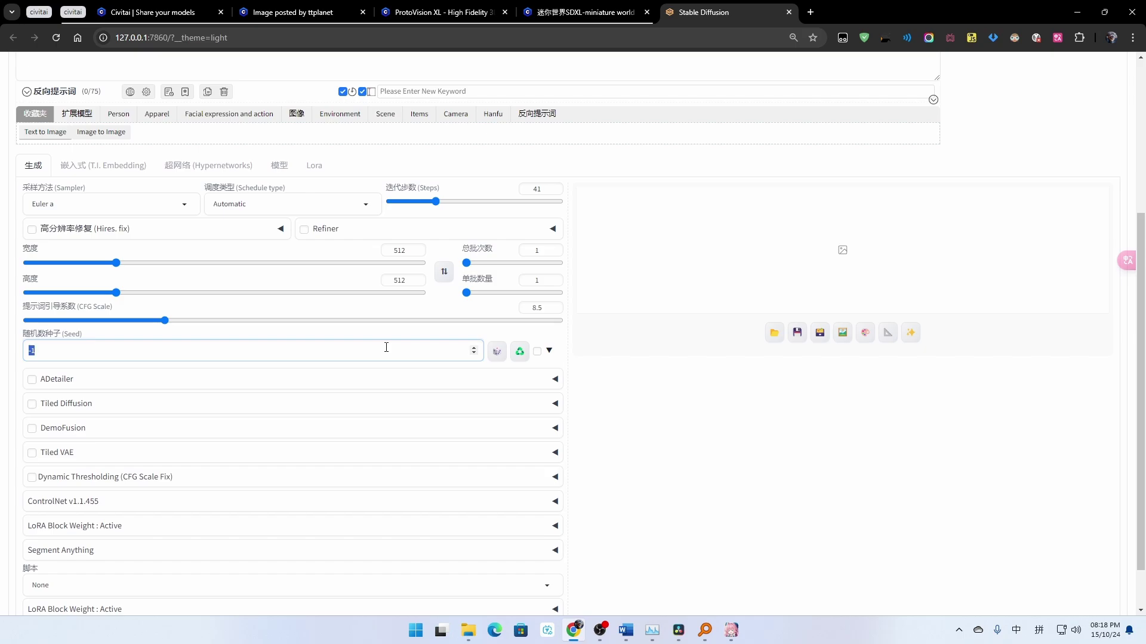
pyautogui.hotkey('ctrl', 'v')
# - Generate the image, check the launcher's console for ZLUDA compilation progress, and return to the WebUI page
pyautogui.scroll(4, 537, 429)
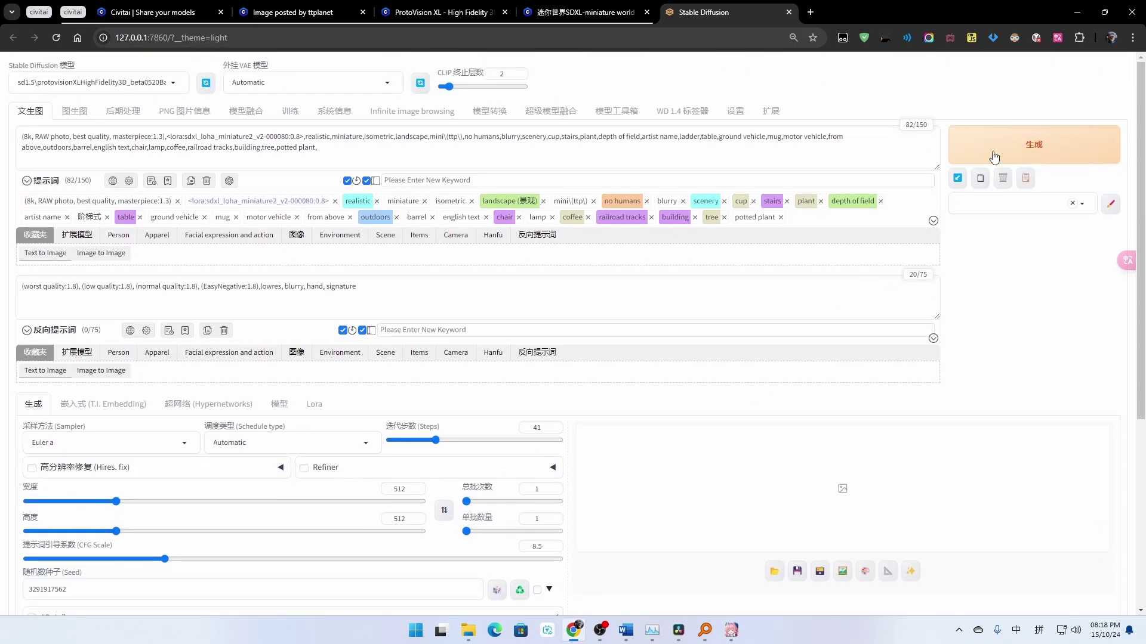
pyautogui.click(994, 157)
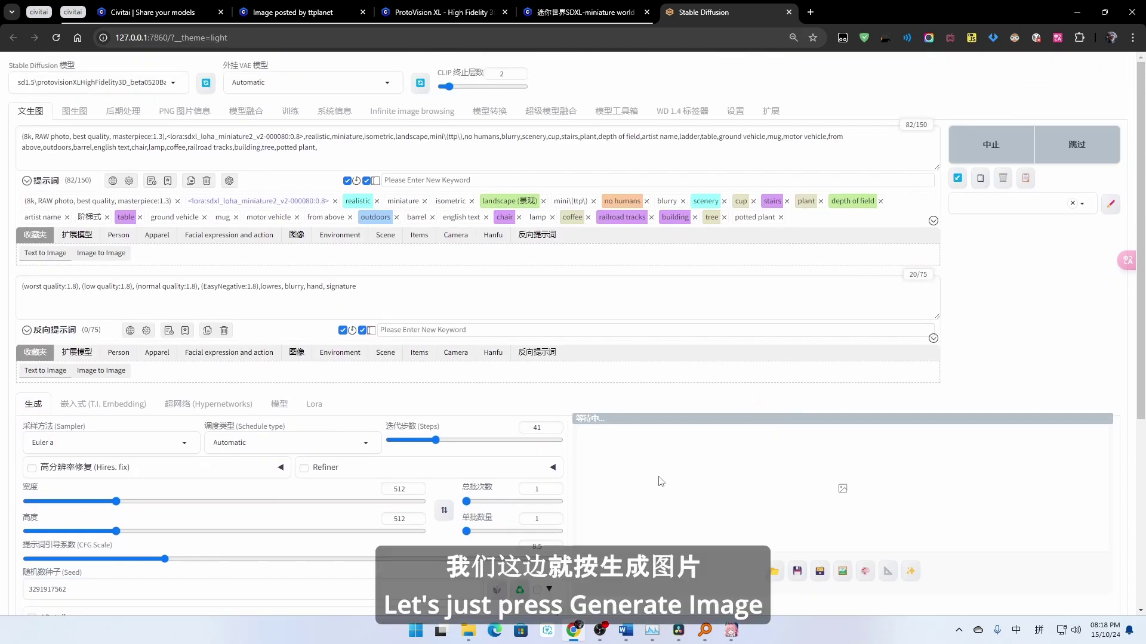
pyautogui.click(735, 638)
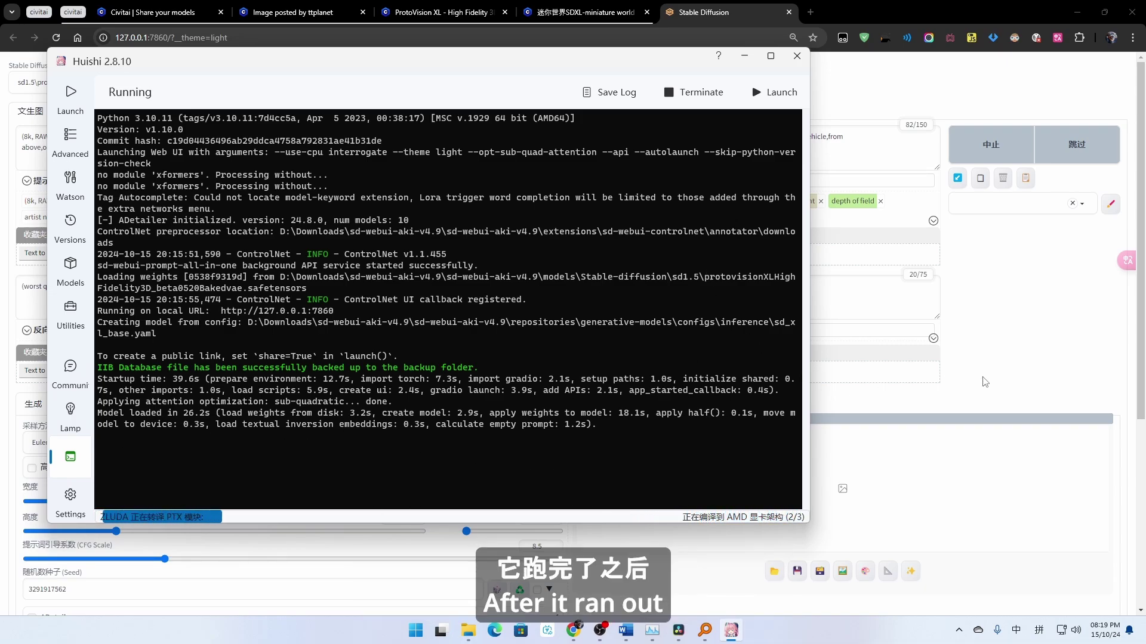
pyautogui.click(1018, 366)
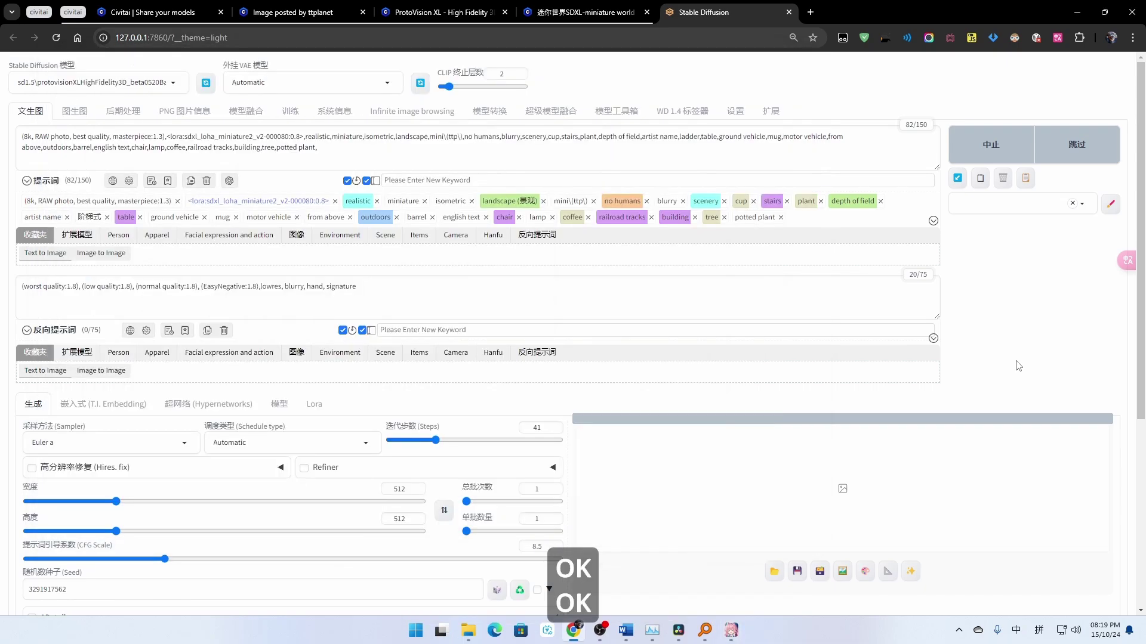
# - Examine the generation progress and the finished image, and compare it with the terms in the positive and negative prompts
pyautogui.scroll(-4, 719, 442)
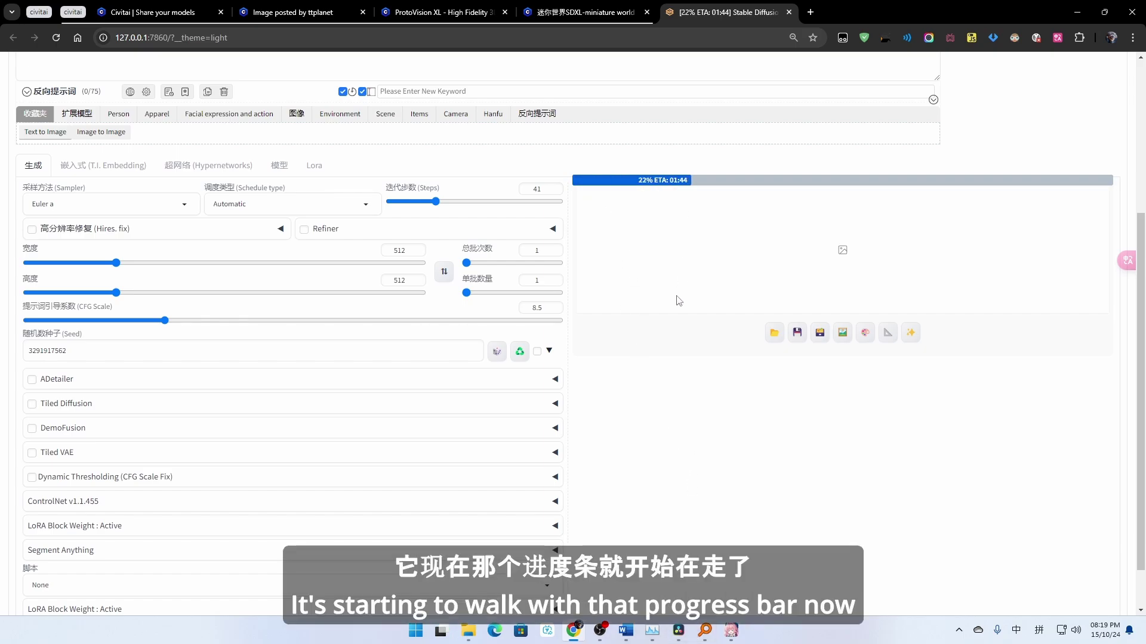
pyautogui.scroll(2, 789, 391)
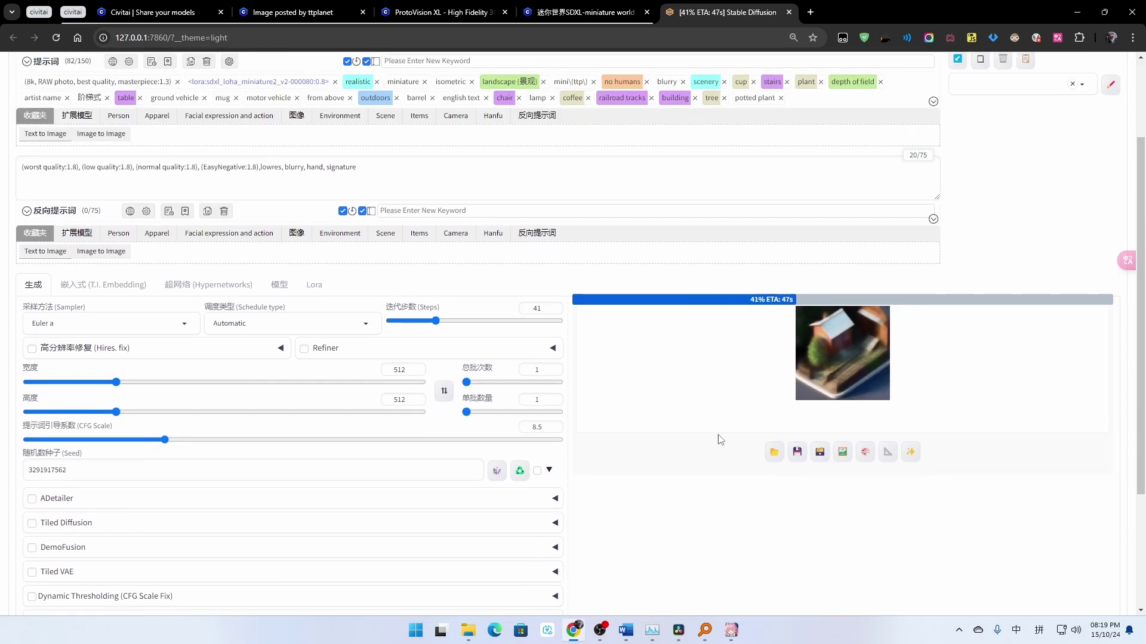
pyautogui.scroll(2, 469, 325)
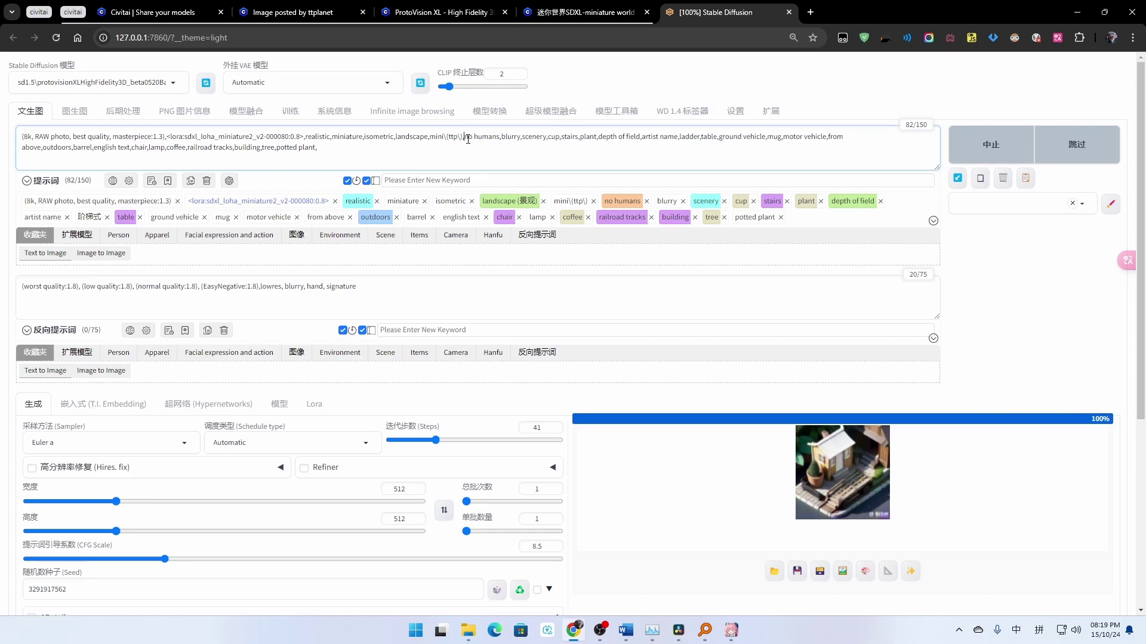
pyautogui.scroll(-5, 469, 155)
pyautogui.scroll(1, 617, 221)
pyautogui.scroll(4, 617, 221)
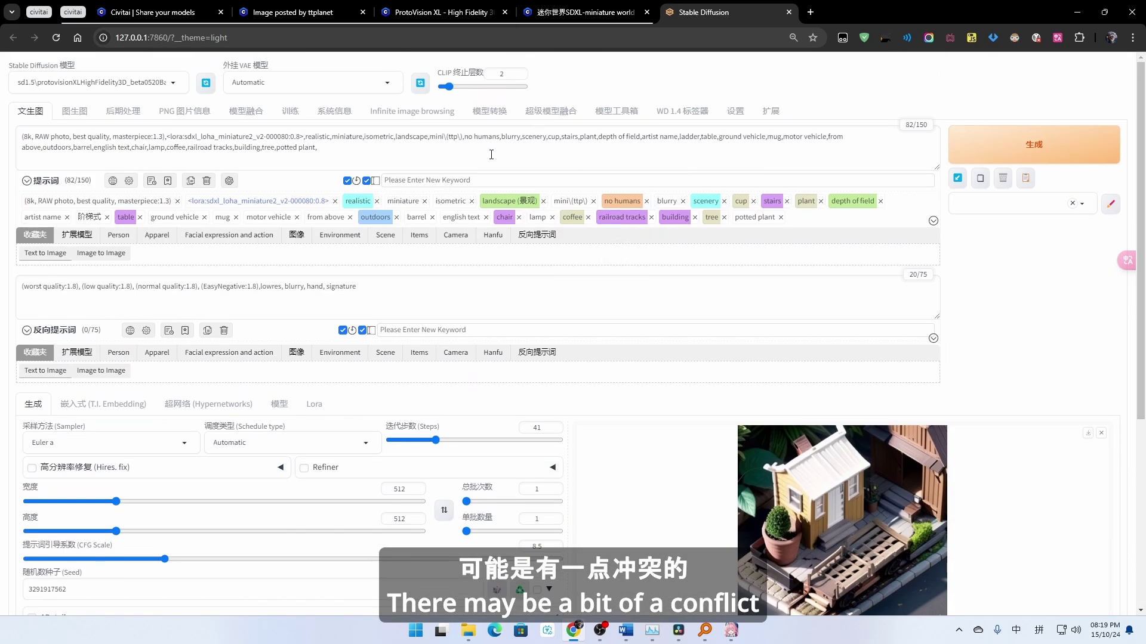
pyautogui.click(377, 293)
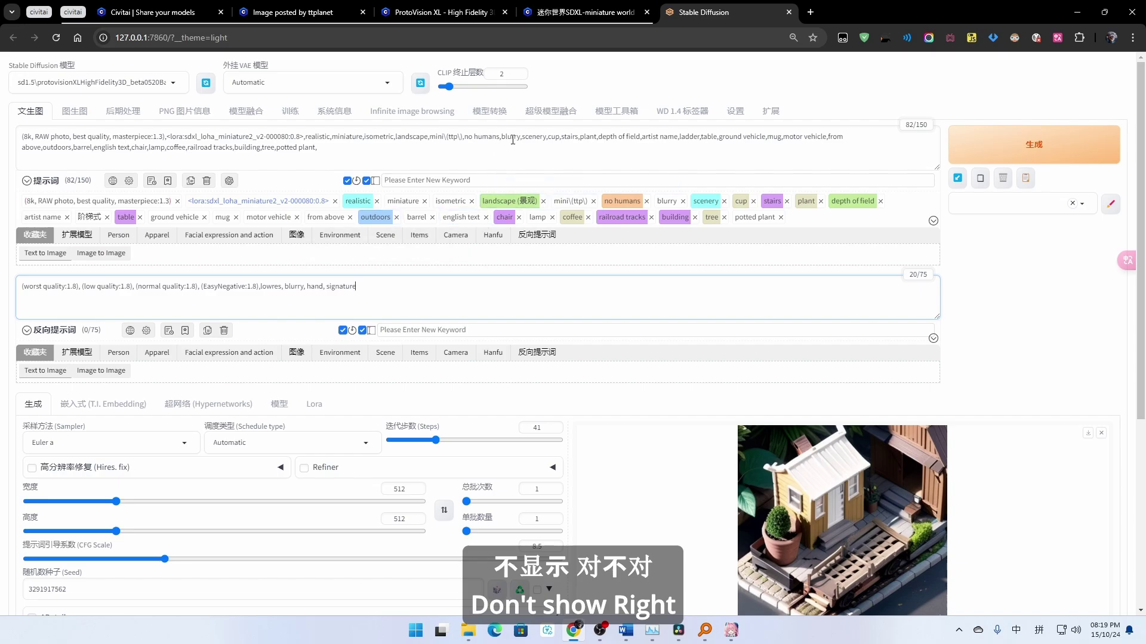
pyautogui.doubleClick(294, 287)
pyautogui.click(503, 137)
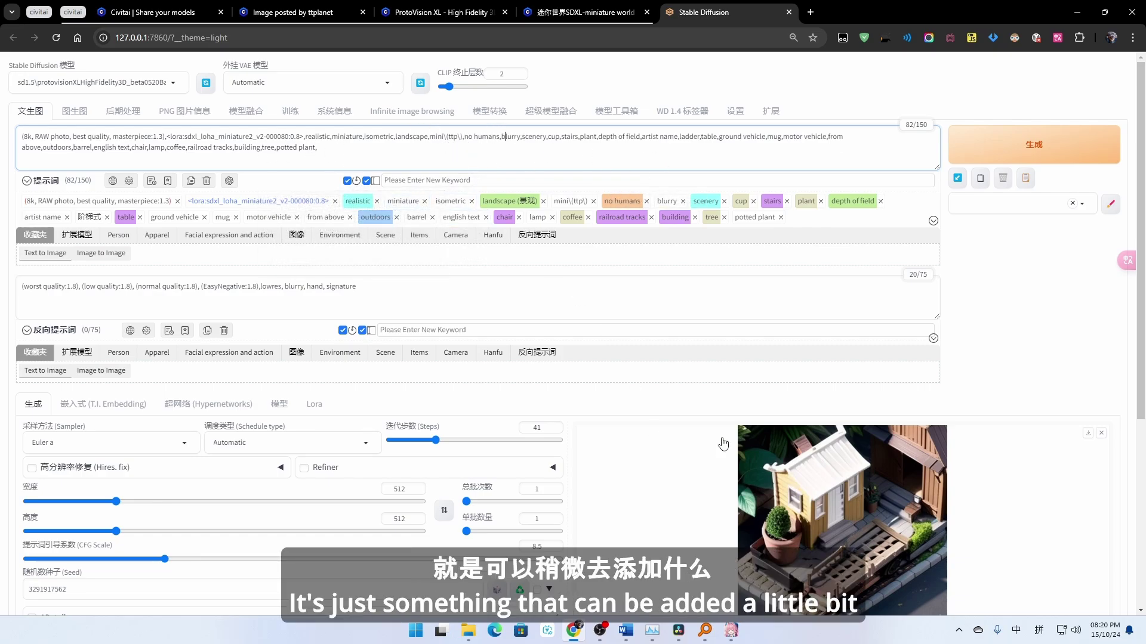
pyautogui.scroll(-2, 867, 535)
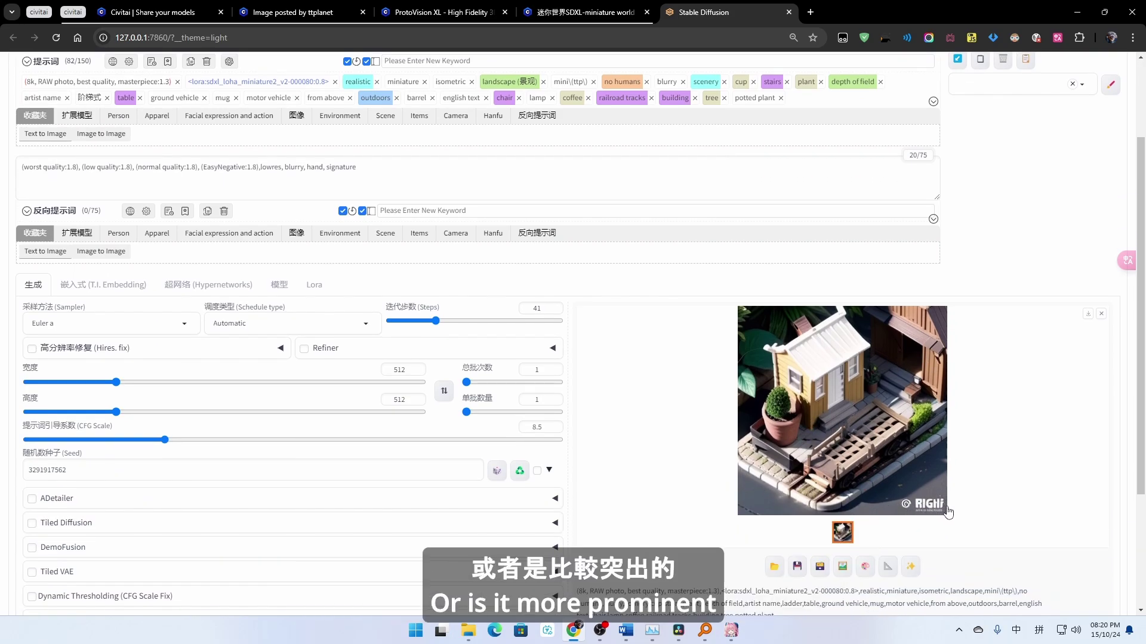
# - Append the suggested tag "watermark" after "signature" in the negative prompt, using English keyboard input
pyautogui.click(397, 163)
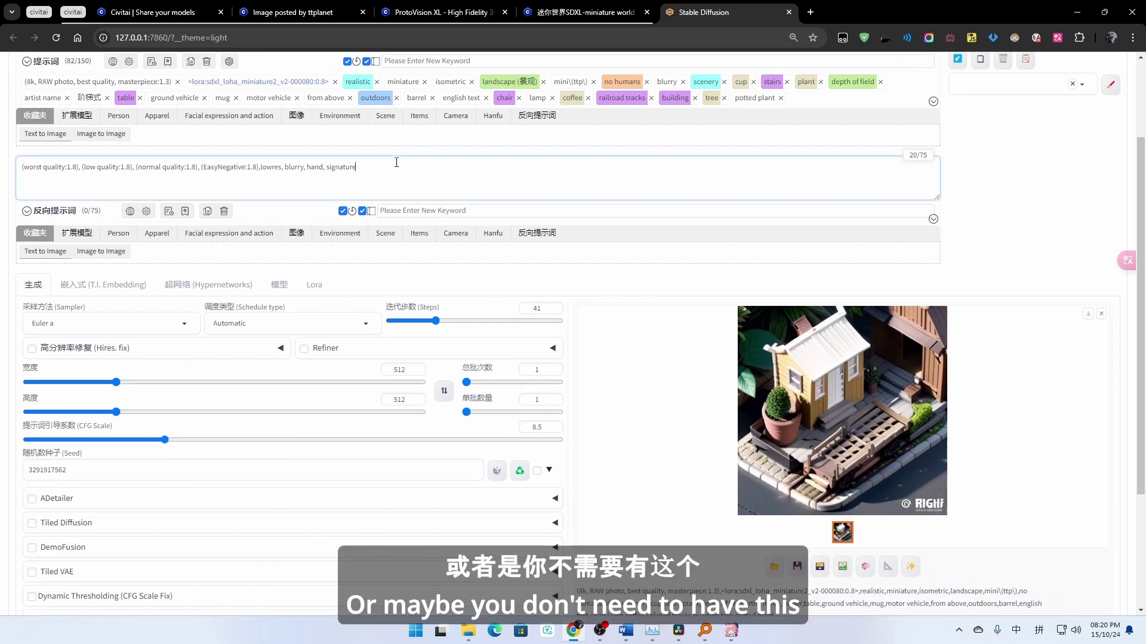
pyautogui.write(',wa')
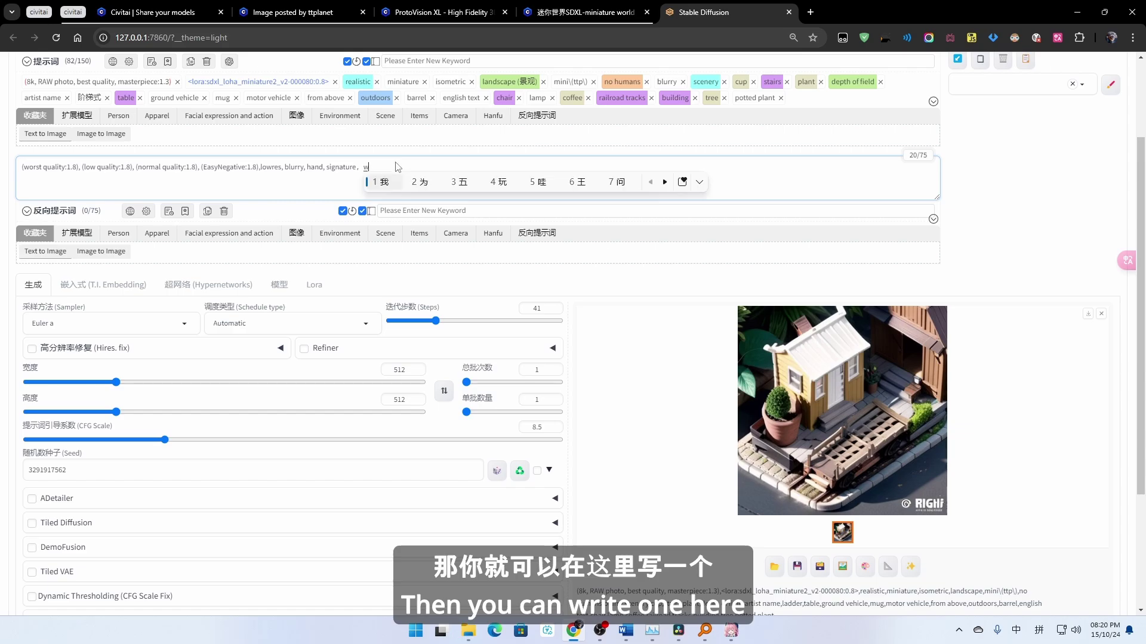
pyautogui.press('Escape')
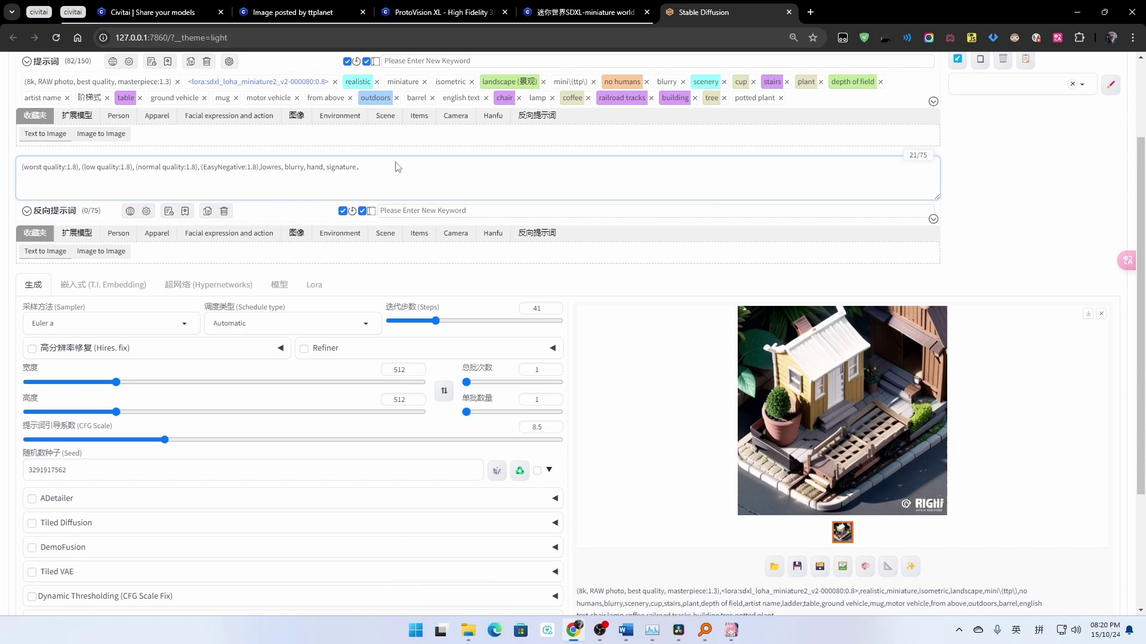
pyautogui.write('wa')
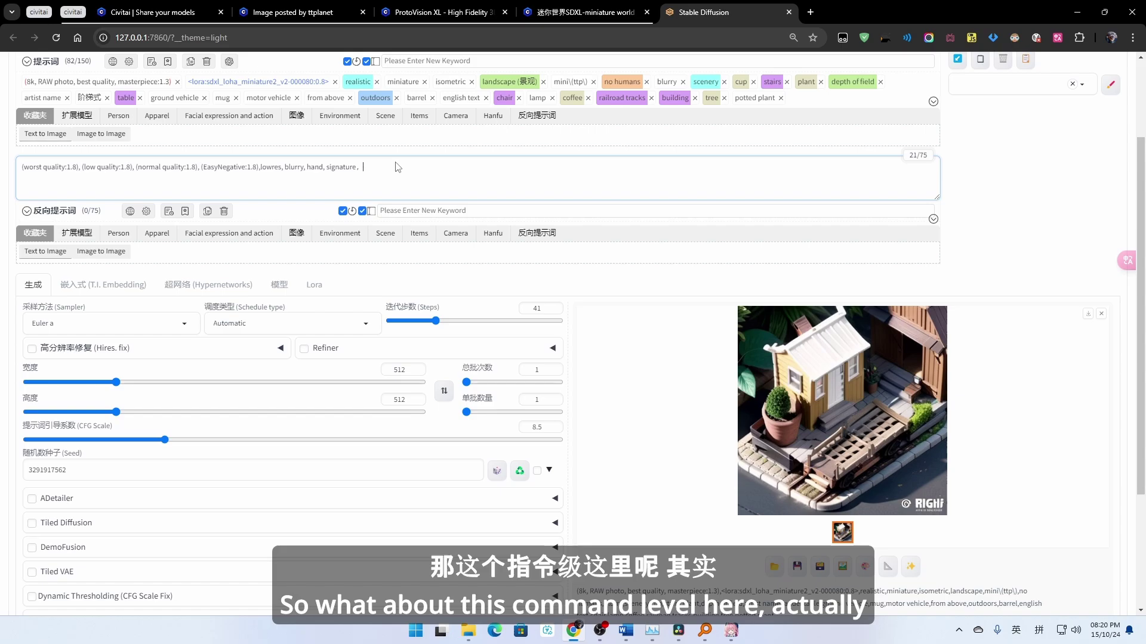
pyautogui.press('super+space')
pyautogui.press('BackSpace')
pyautogui.press('BackSpace')
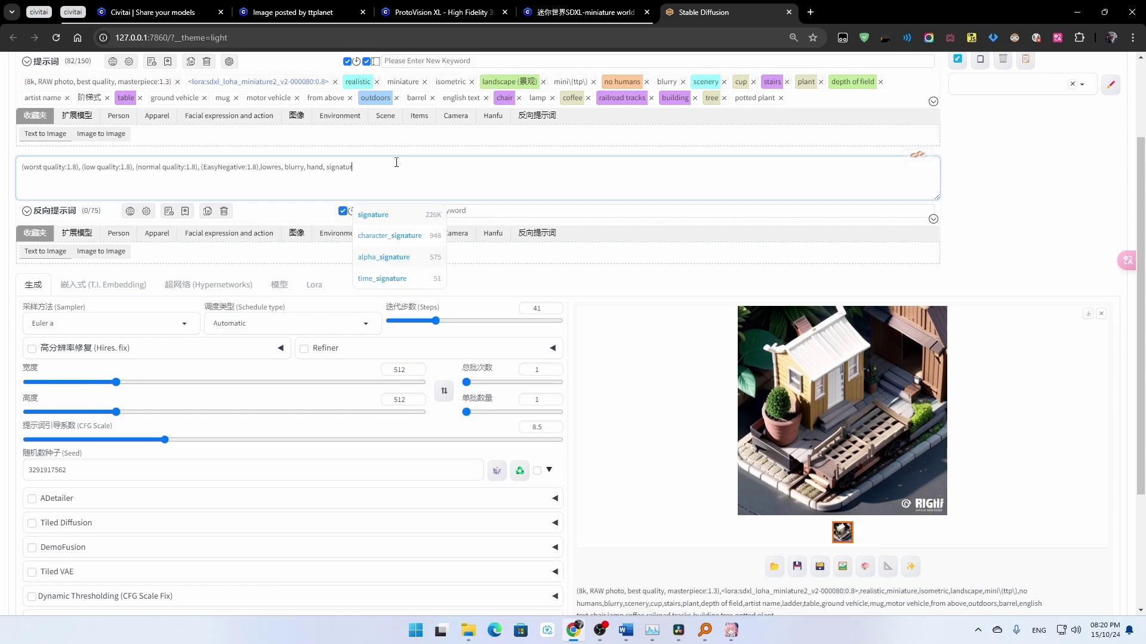
pyautogui.write('e')
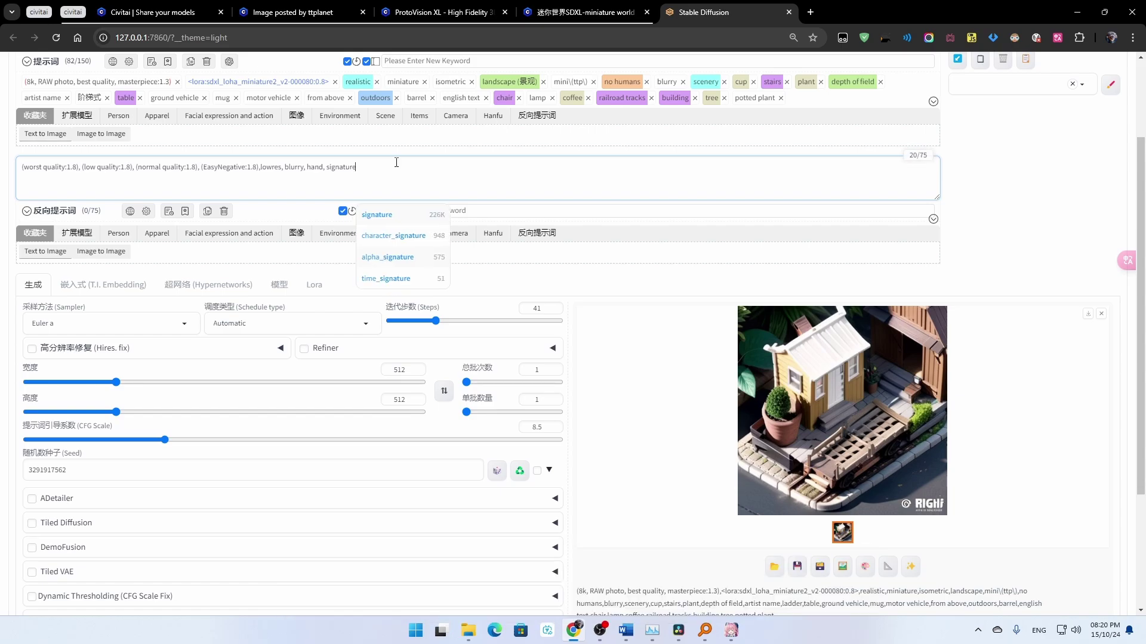
pyautogui.write(',wat')
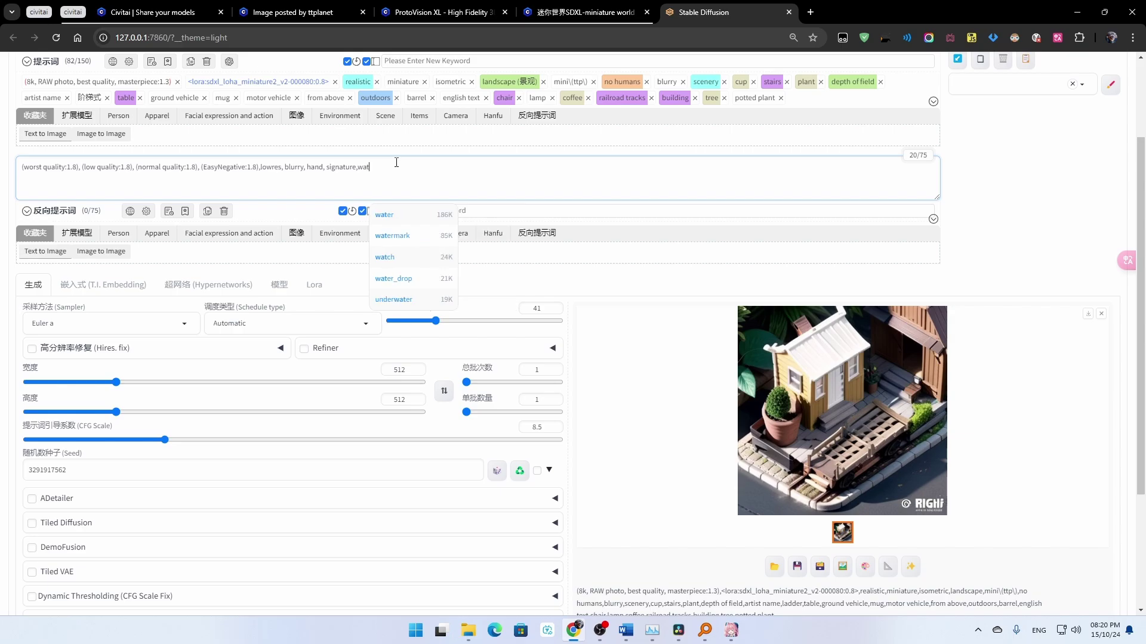
pyautogui.press('Down')
pyautogui.press('Down')
pyautogui.press('Return')
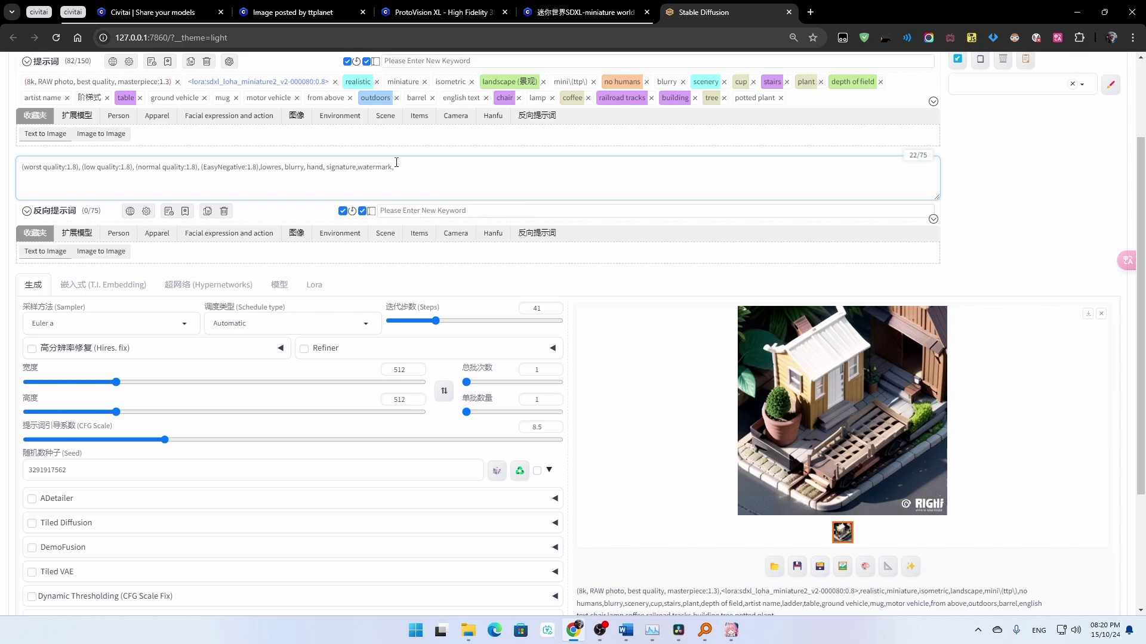
# - Delete the "no humans" term from the positive prompt
pyautogui.scroll(2, 418, 156)
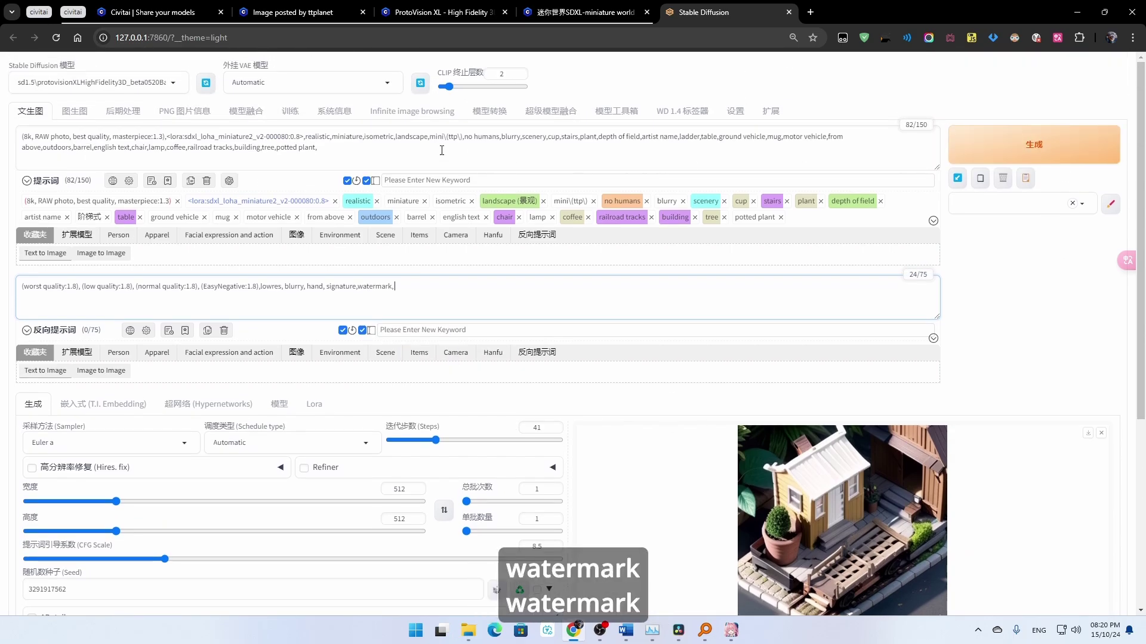
pyautogui.doubleClick(482, 139)
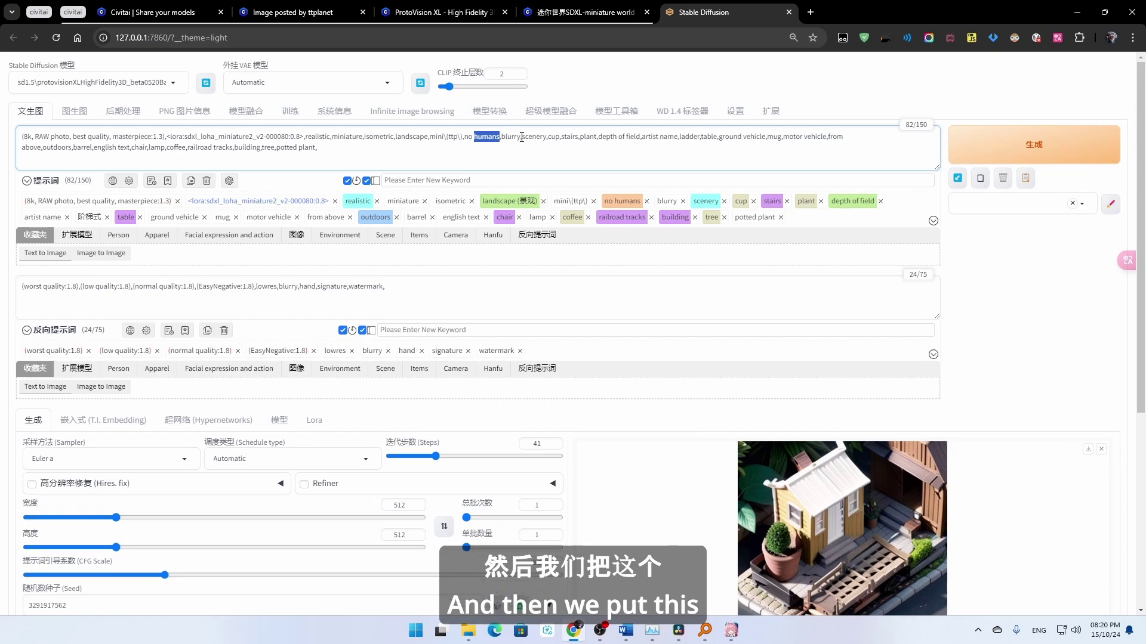
pyautogui.press('BackSpace')
pyautogui.press('BackSpace')
pyautogui.press('BackSpace')
pyautogui.press('BackSpace')
pyautogui.press('BackSpace')
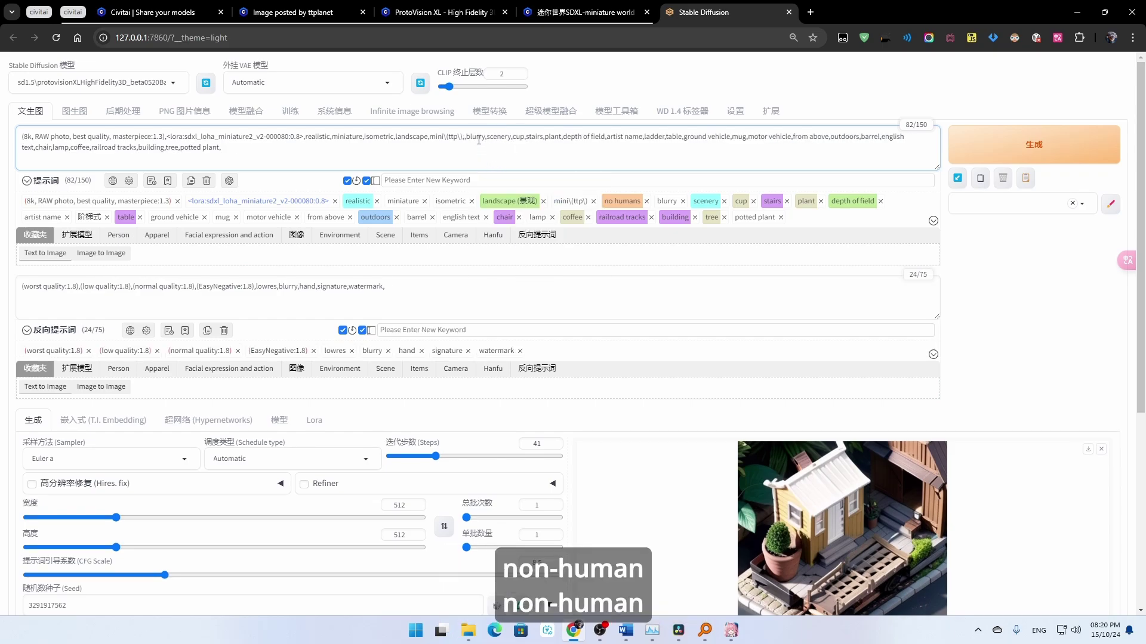
# - Delete the "blurry" term from the positive prompt
pyautogui.press('Delete')
pyautogui.press('Delete')
pyautogui.press('Delete')
pyautogui.press('Delete')
pyautogui.press('Delete')
pyautogui.press('Delete')
pyautogui.press('Delete')
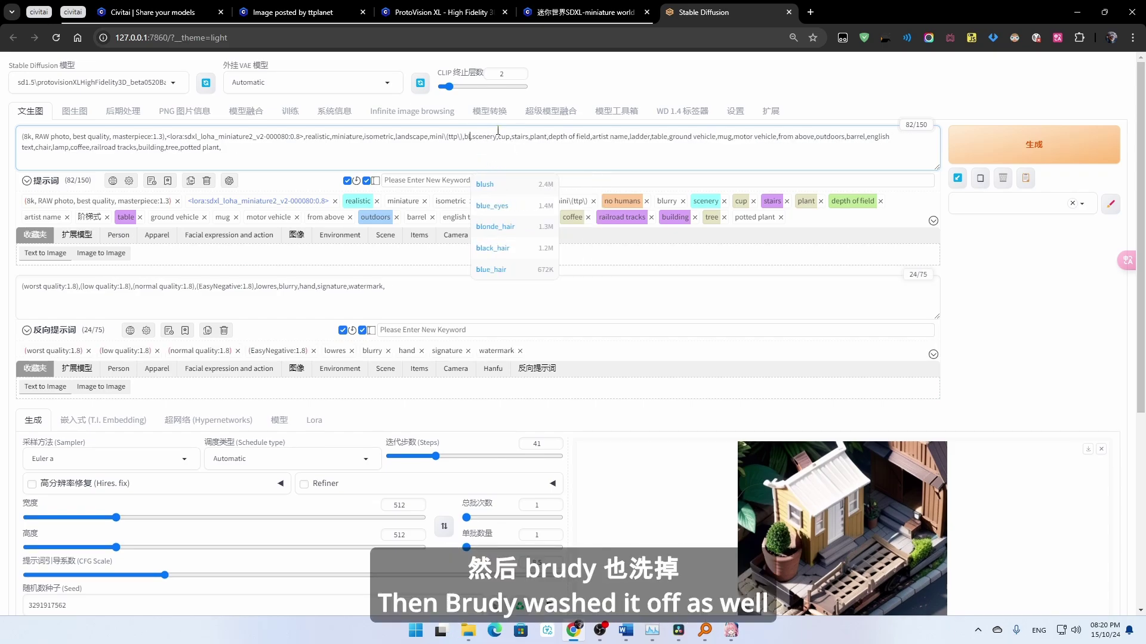
pyautogui.press('Delete')
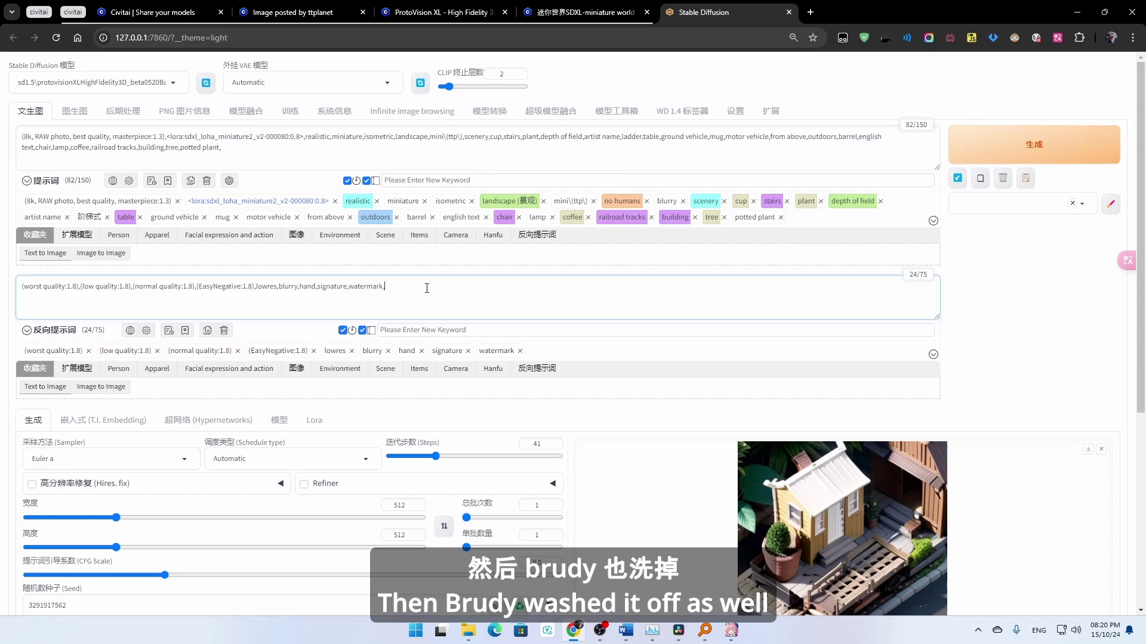
# - Append the term "human" followed by a comma after "watermark" in the negative prompt
pyautogui.click(426, 288)
pyautogui.write('hu')
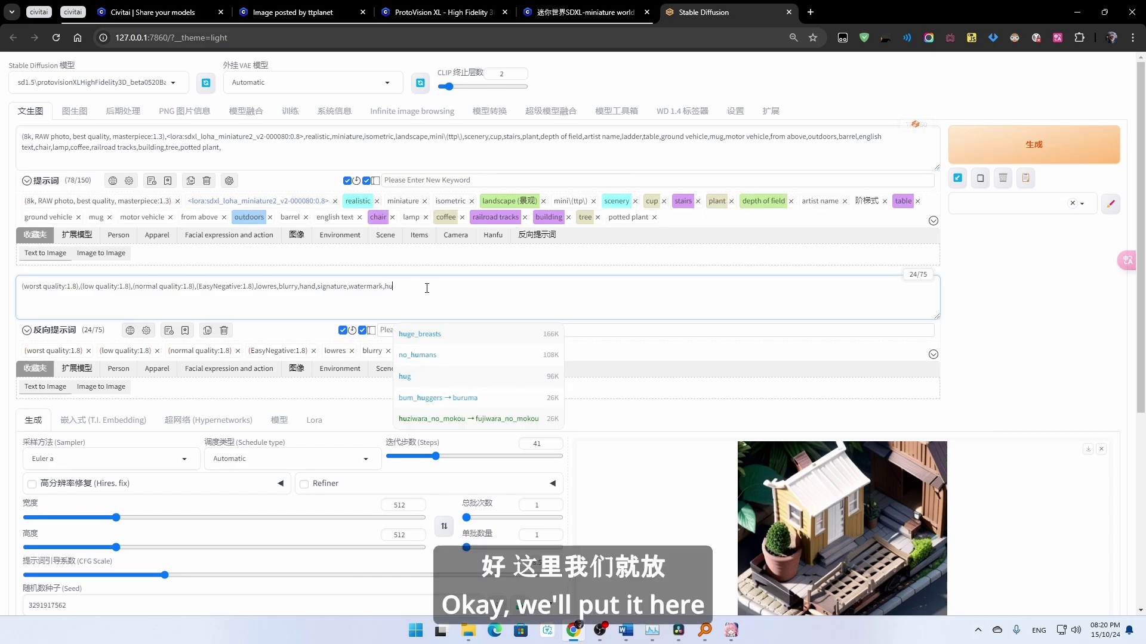
pyautogui.press('Down')
pyautogui.press('Down')
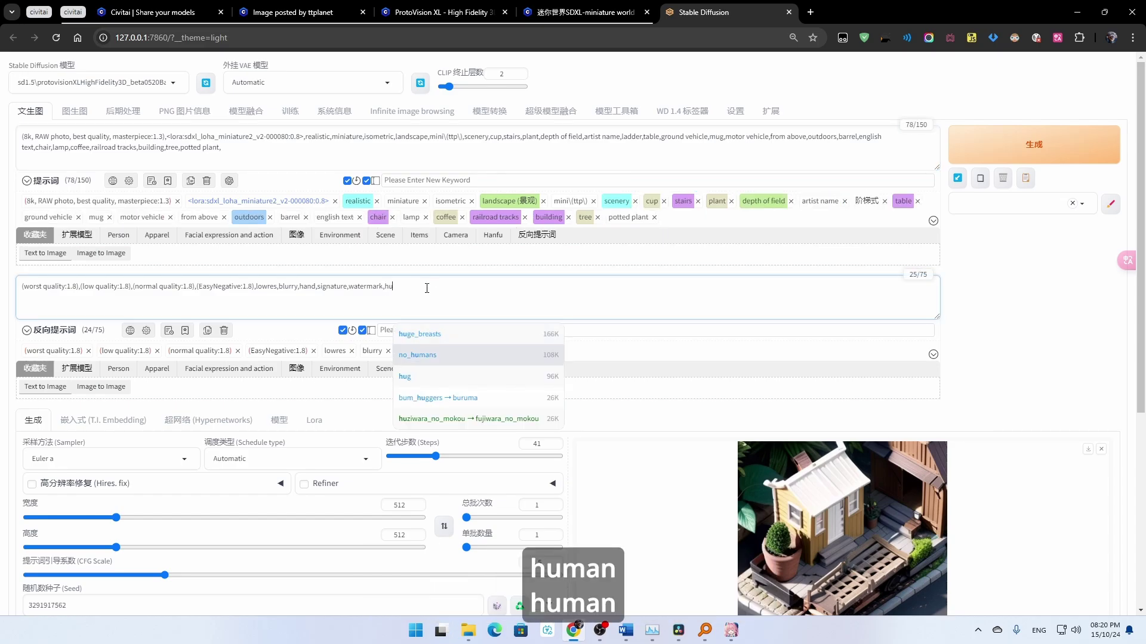
pyautogui.write('man')
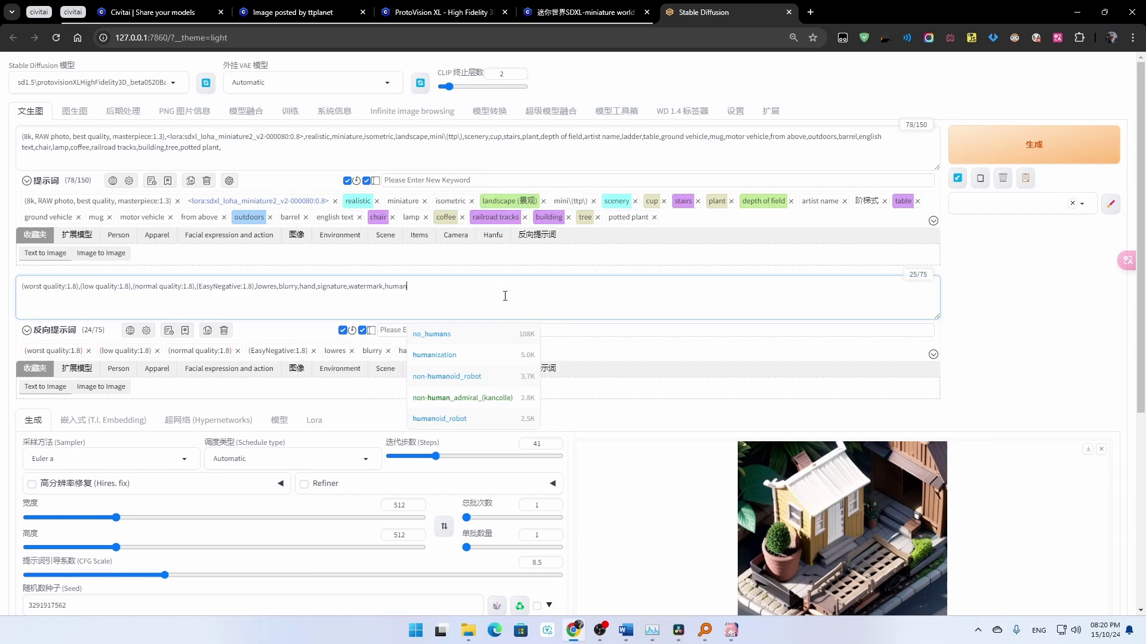
pyautogui.write(',')
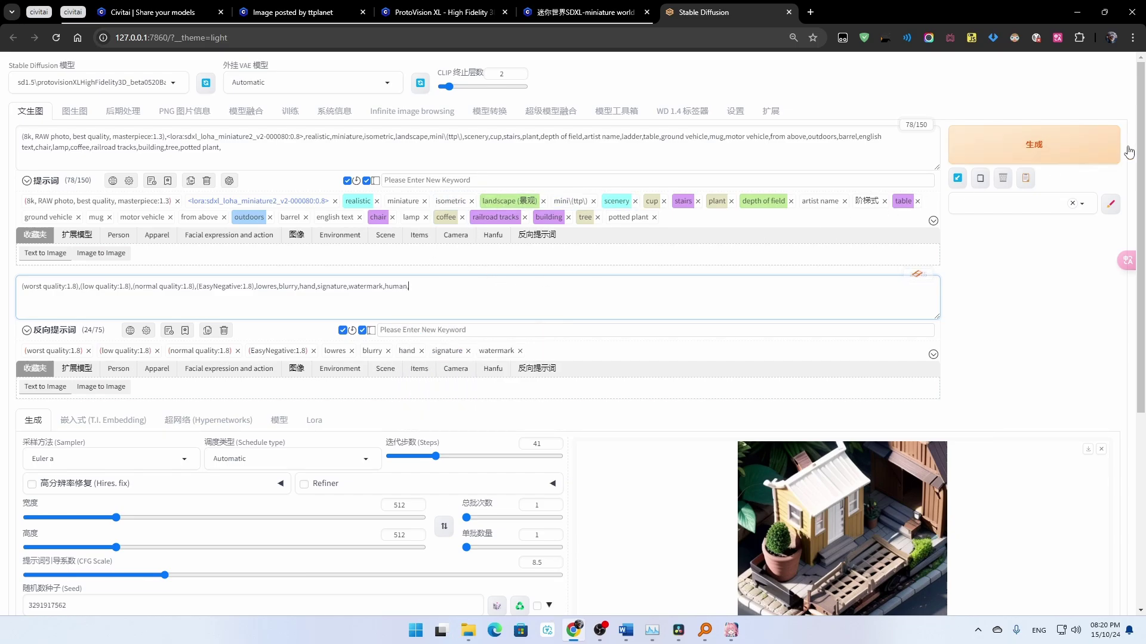
# - Generate the image again with the revised prompts and view the result
pyautogui.click(1056, 153)
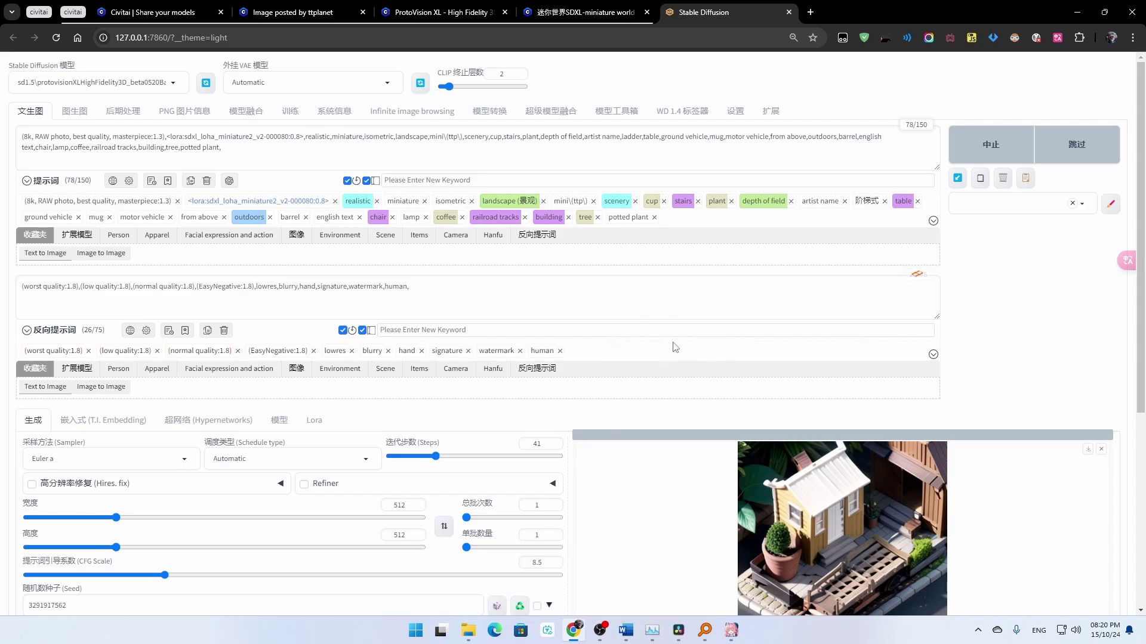
pyautogui.scroll(-3, 674, 347)
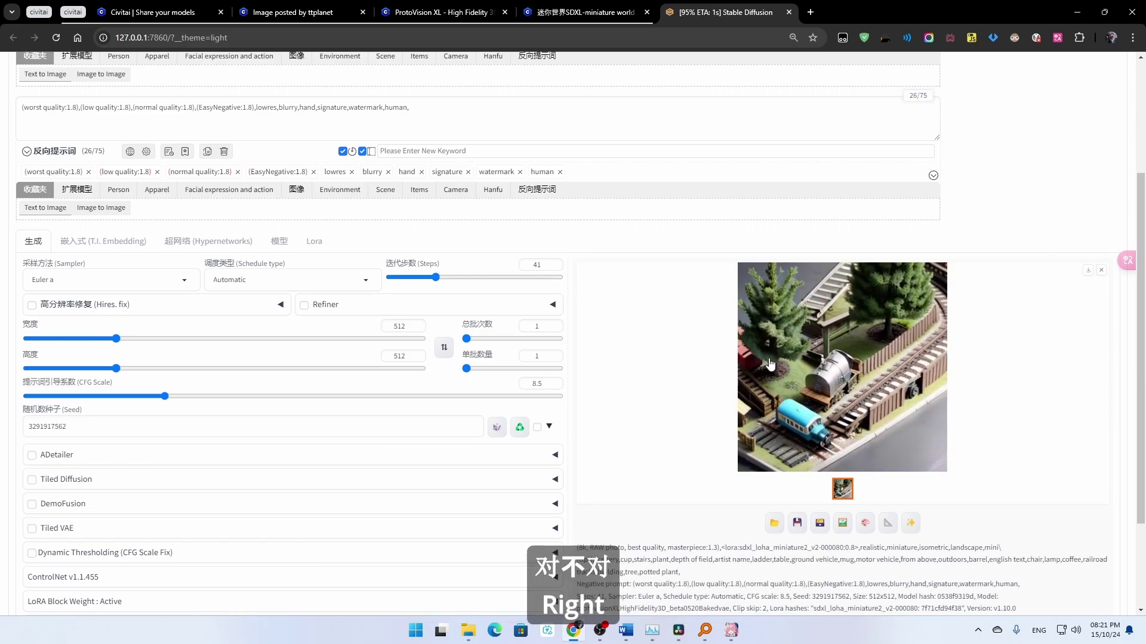
pyautogui.scroll(3, 702, 406)
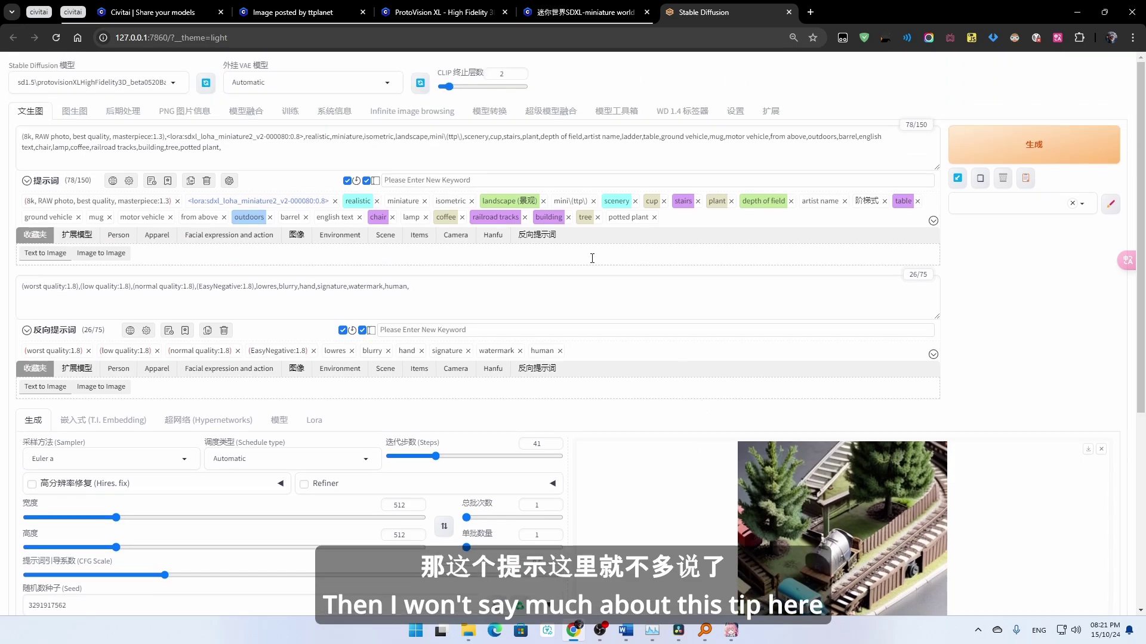